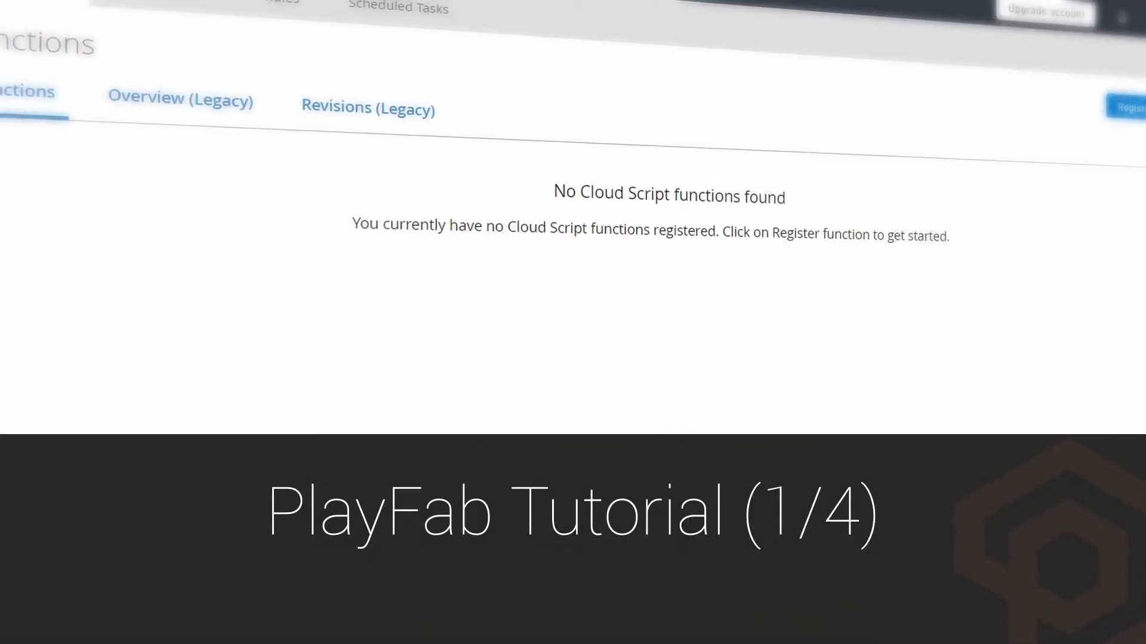
Add a Get User Data call fed by a Make ClientGetUserDataRequest node.
{"action": "left_click", "coordinate": [367, 109]}
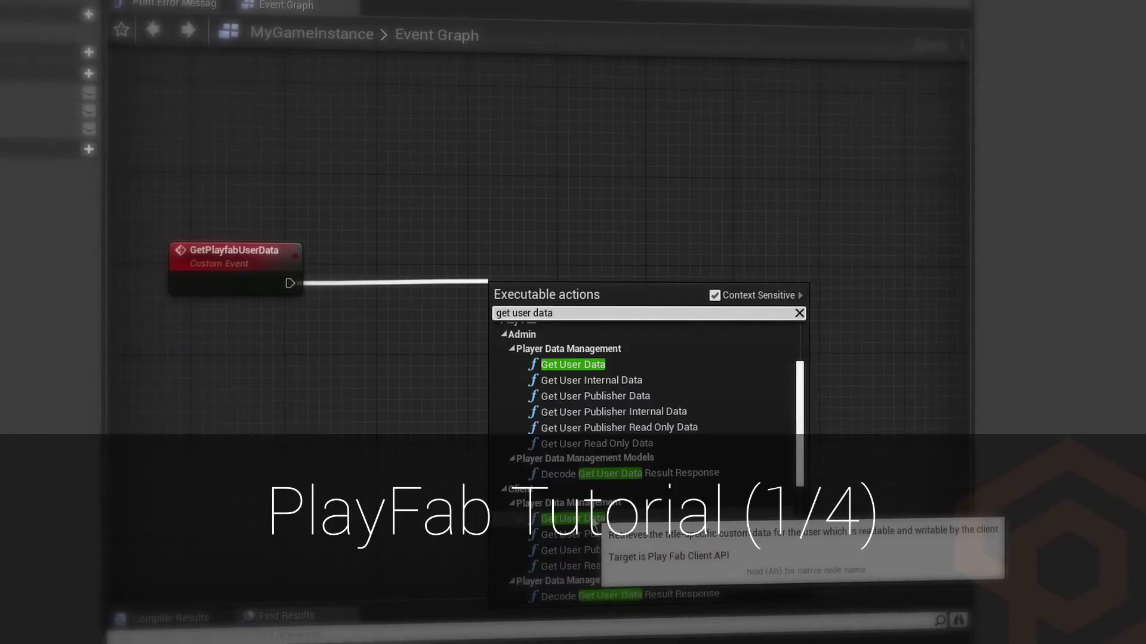
{"action": "left_click", "coordinate": [590, 519]}
{"action": "left_click_drag", "start_coordinate": [670, 307], "coordinate": [385, 238]}
{"action": "left_click", "coordinate": [627, 381]}
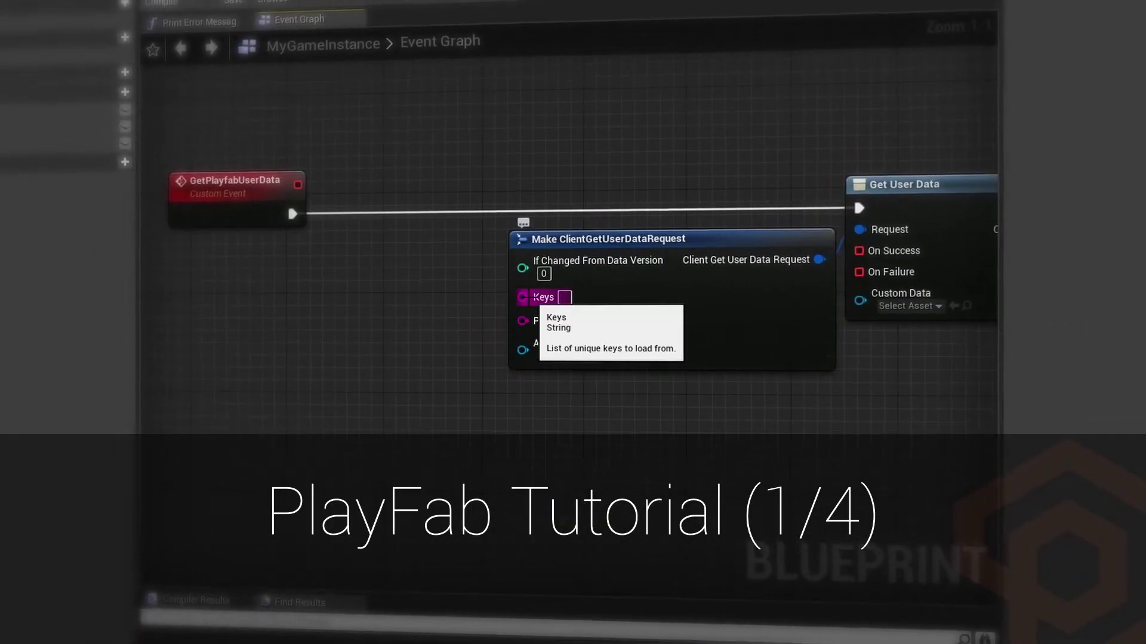
Wire the event's Keys into the request and the User ID variable into Play Fab Id.
{"action": "left_click_drag", "start_coordinate": [523, 297], "coordinate": [230, 213]}
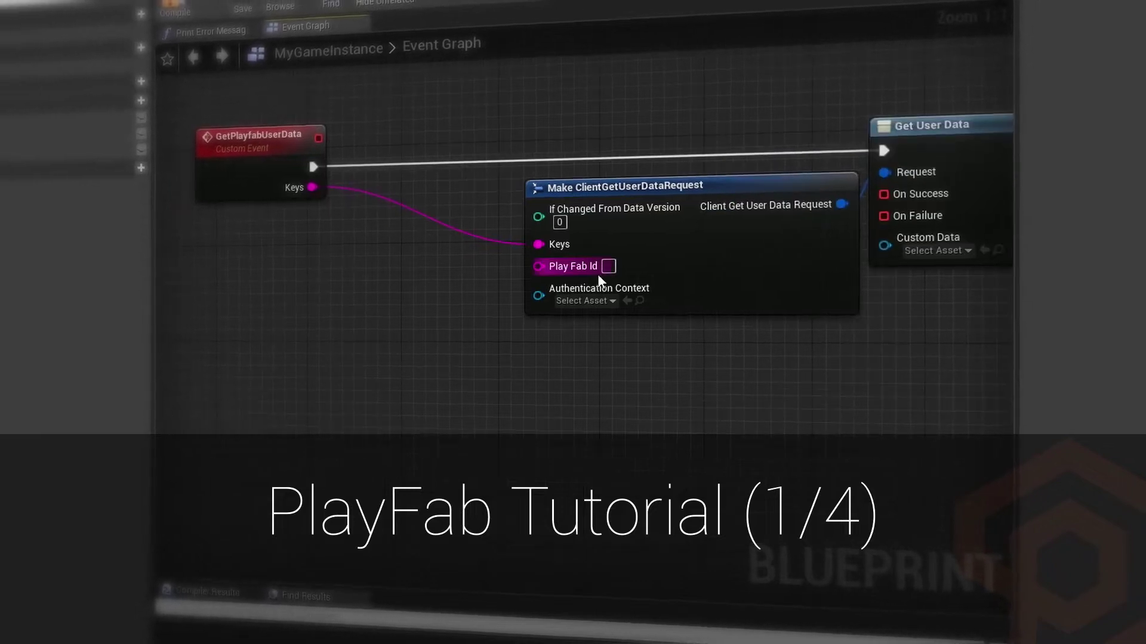
{"action": "left_click_drag", "start_coordinate": [65, 141], "coordinate": [535, 266]}
{"action": "scroll", "coordinate": [611, 231], "scroll_direction": "down", "scroll_amount": 2}
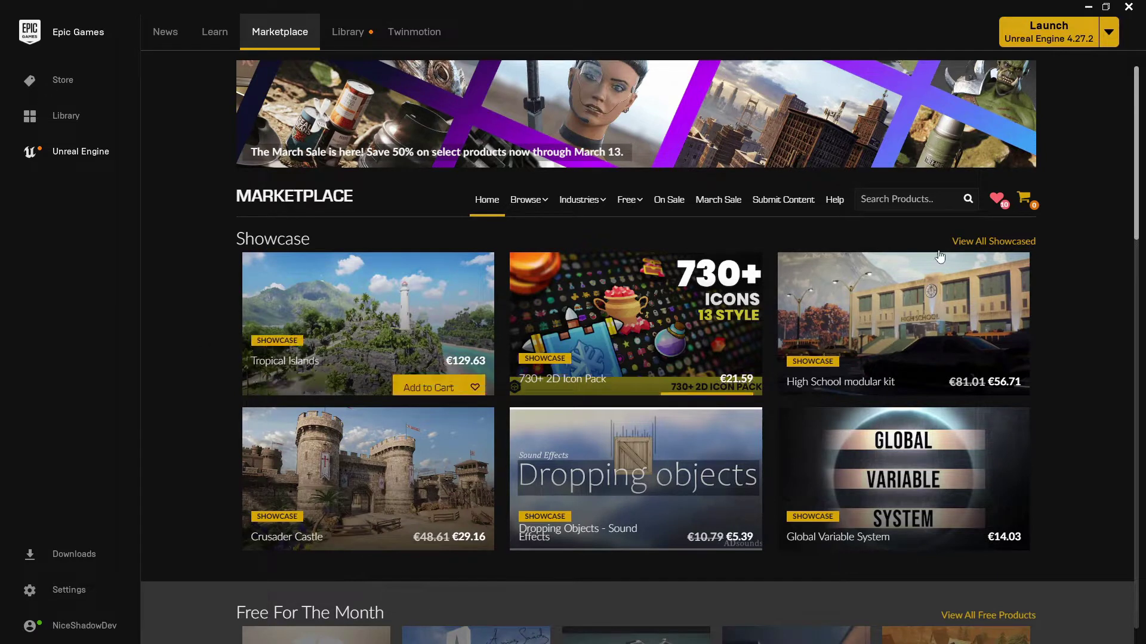
Search Marketplace products for 'playfab' and open the PlayFab SDK product page.
{"action": "left_click", "coordinate": [913, 200]}
{"action": "type", "text": "play"}
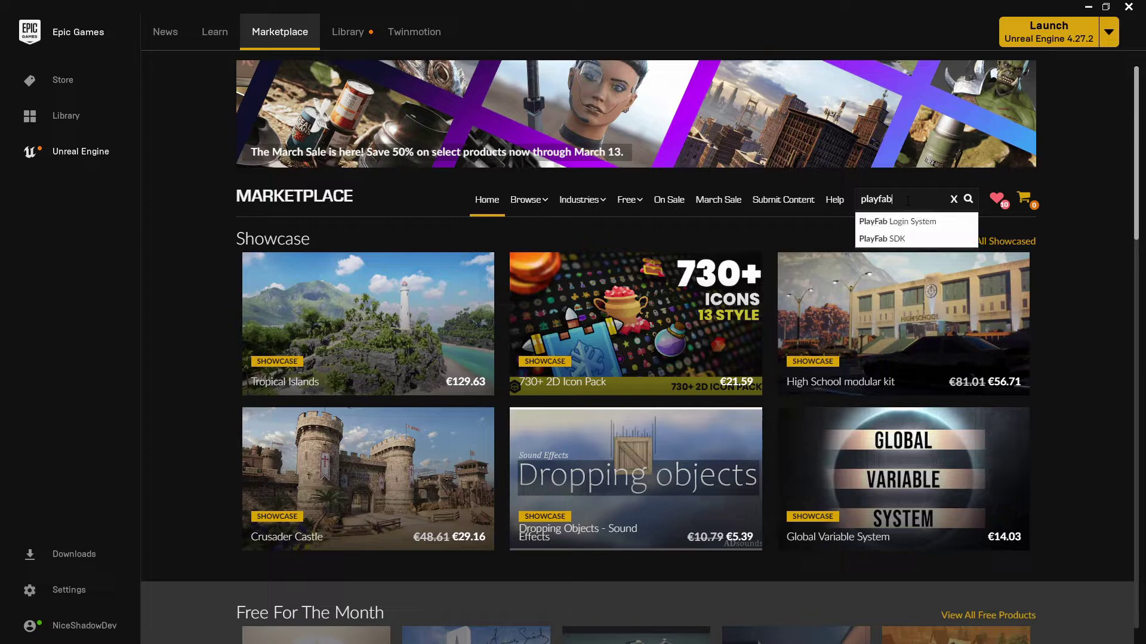
{"action": "type", "text": "fab"}
{"action": "left_click", "coordinate": [890, 239]}
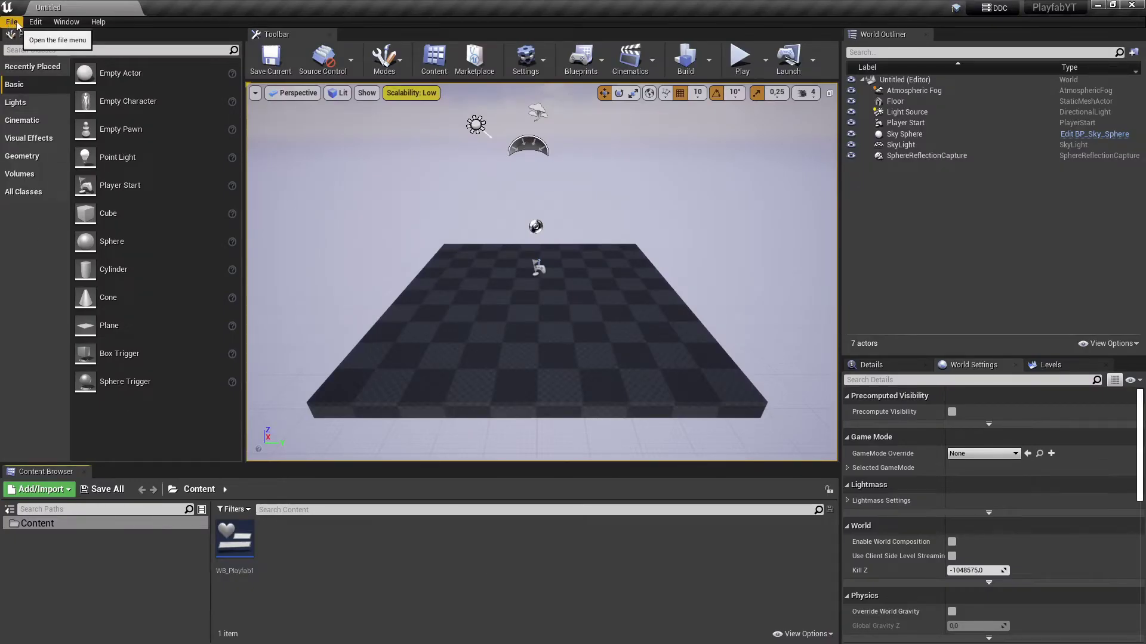
In Edit > Plugins, filter by 'play' and enable the PlayFab Marketplace Plugin.
{"action": "left_click", "coordinate": [35, 22]}
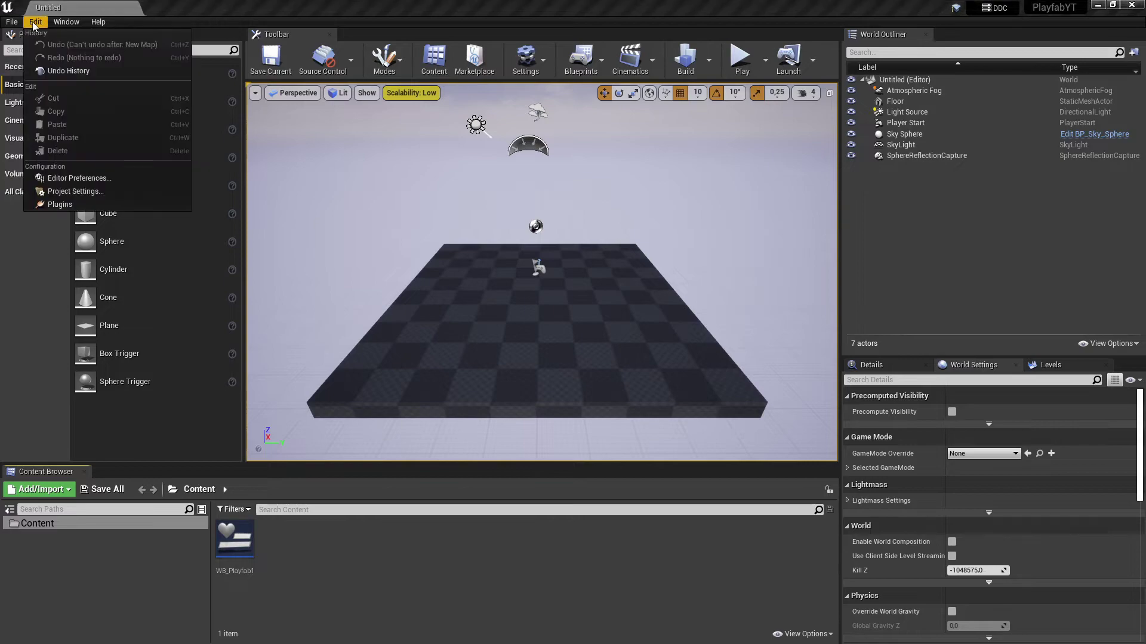
{"action": "left_click", "coordinate": [71, 204]}
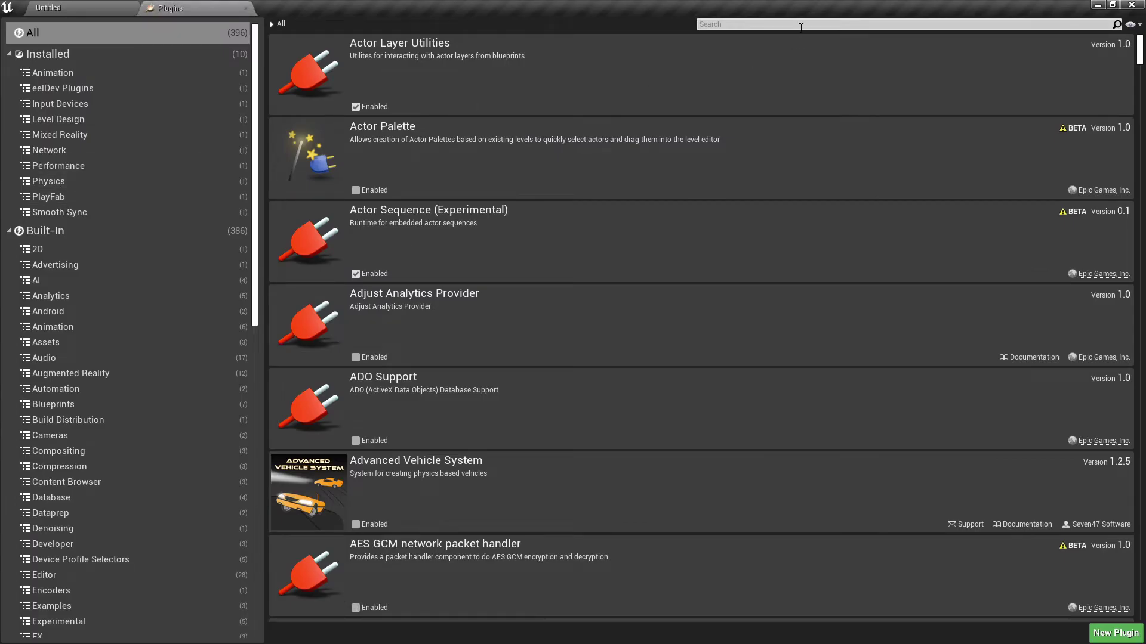
{"action": "type", "text": "playfa"}
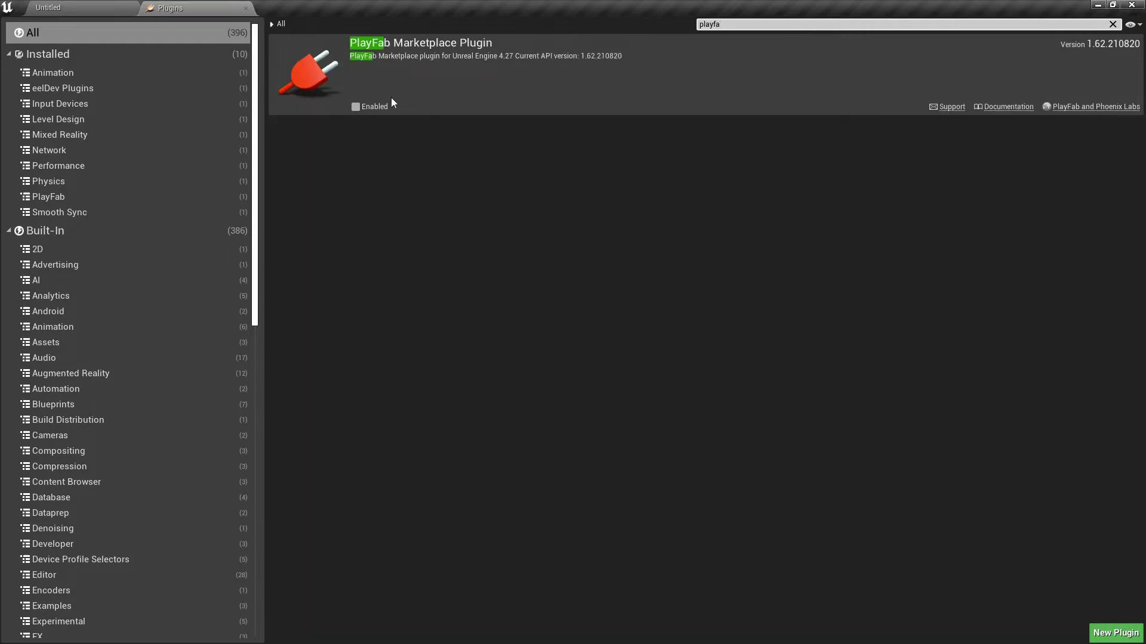
{"action": "left_click", "coordinate": [356, 106]}
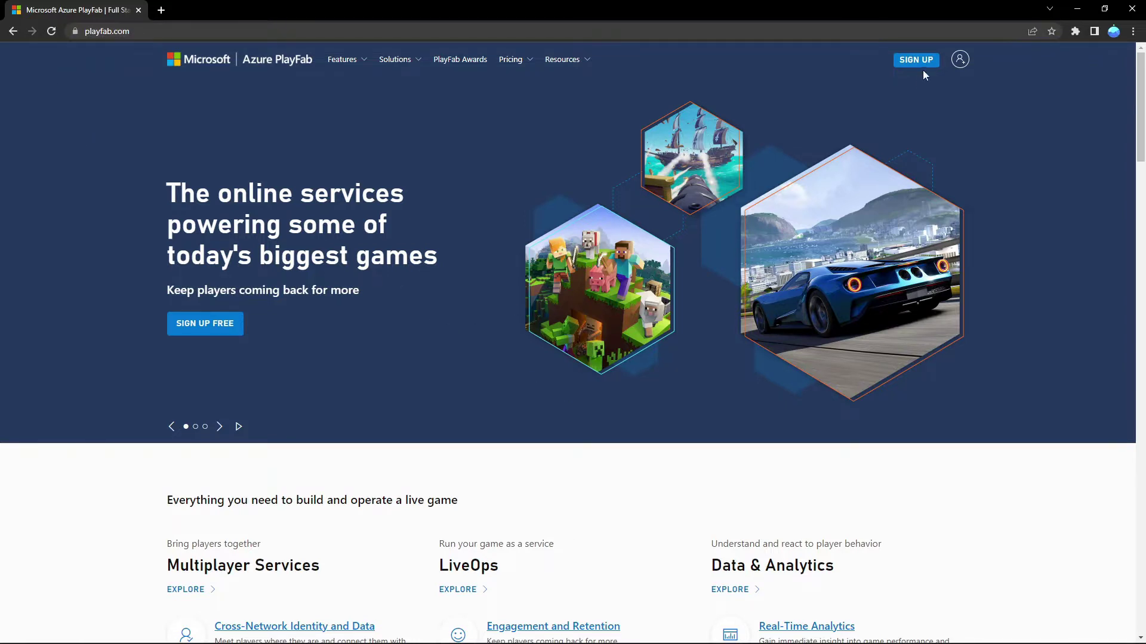
From the studios and titles dashboard, open My Game and go to its Automation section.
{"action": "left_click", "coordinate": [959, 59]}
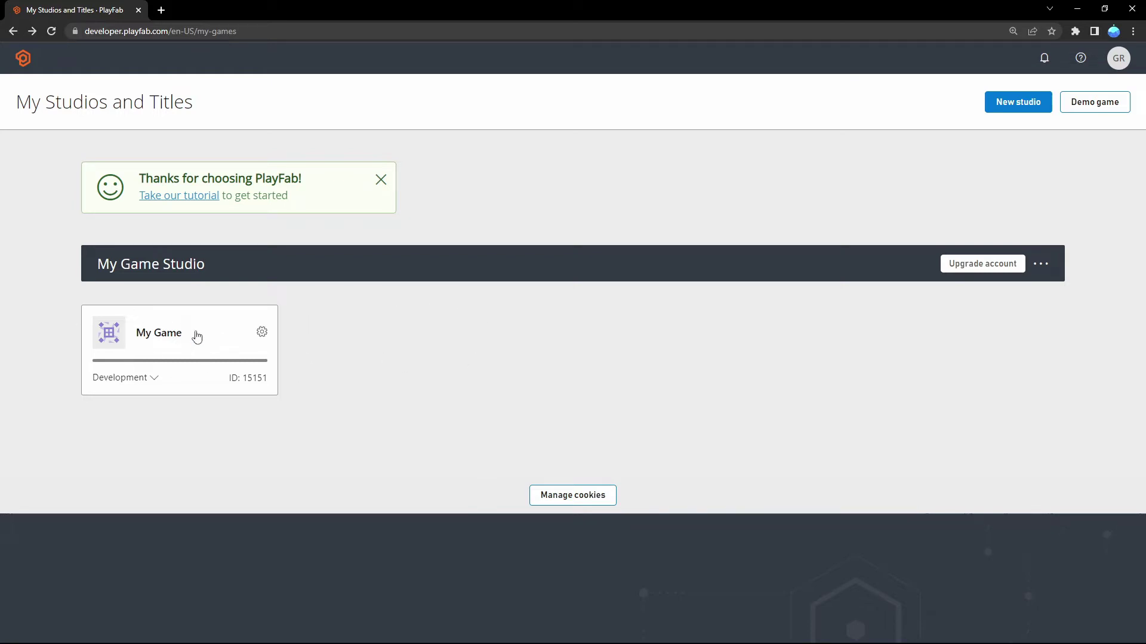
{"action": "left_click", "coordinate": [1041, 266]}
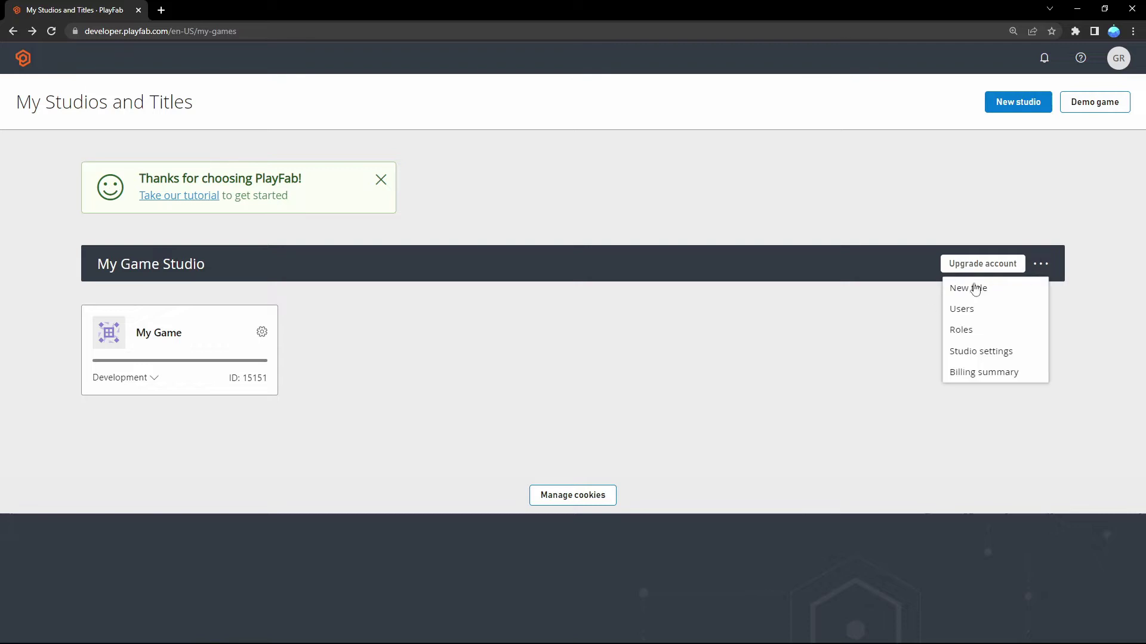
{"action": "left_click", "coordinate": [850, 330]}
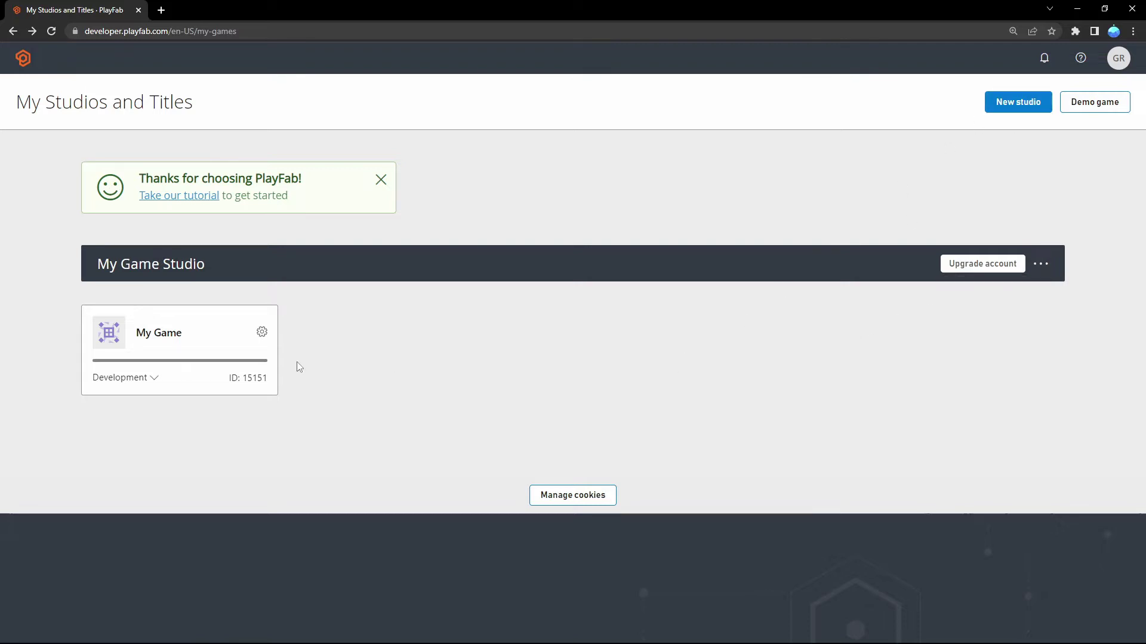
{"action": "left_click", "coordinate": [167, 334]}
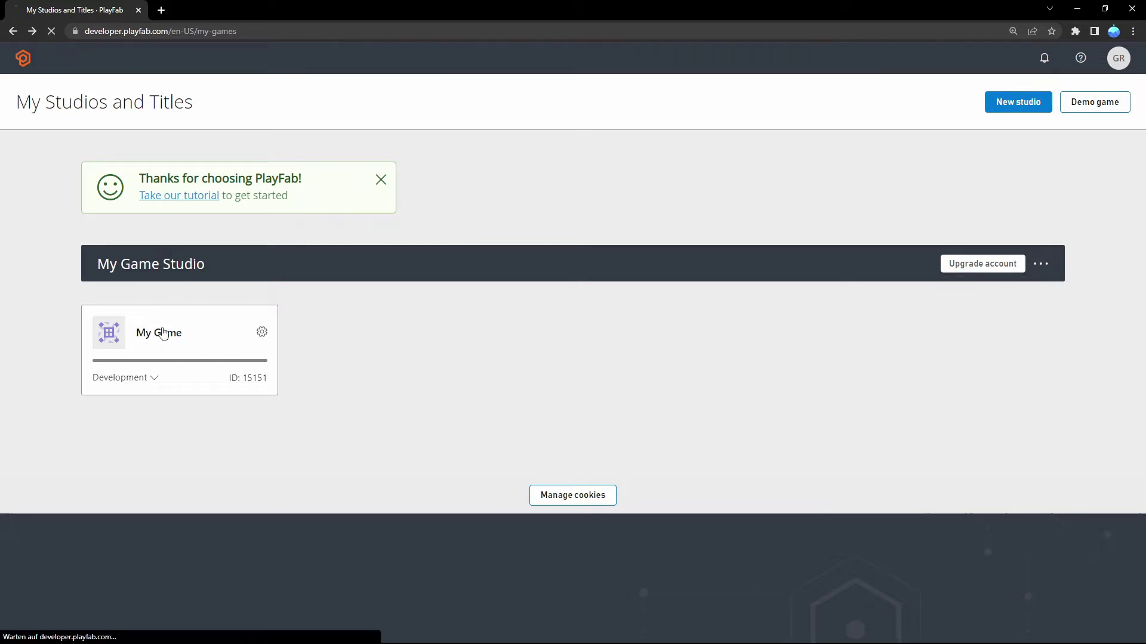
{"action": "left_click", "coordinate": [87, 279]}
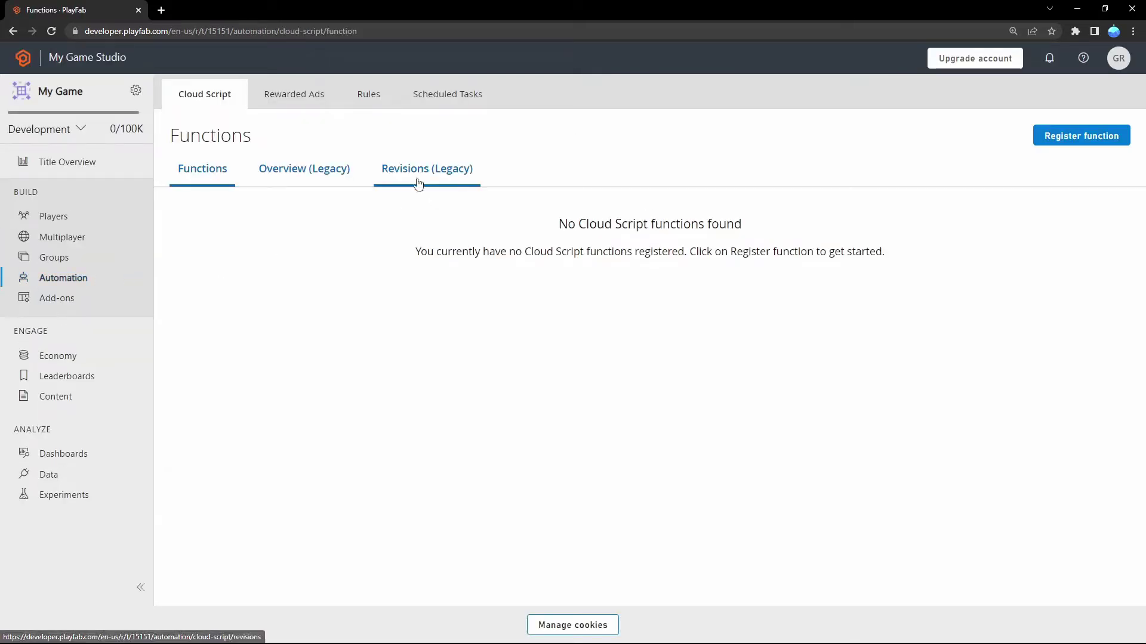
Open Revisions (Legacy), review the sample Cloud Script, and place the cursor on line 51.
{"action": "left_click", "coordinate": [420, 170]}
{"action": "scroll", "coordinate": [394, 323], "scroll_direction": "down", "scroll_amount": 15}
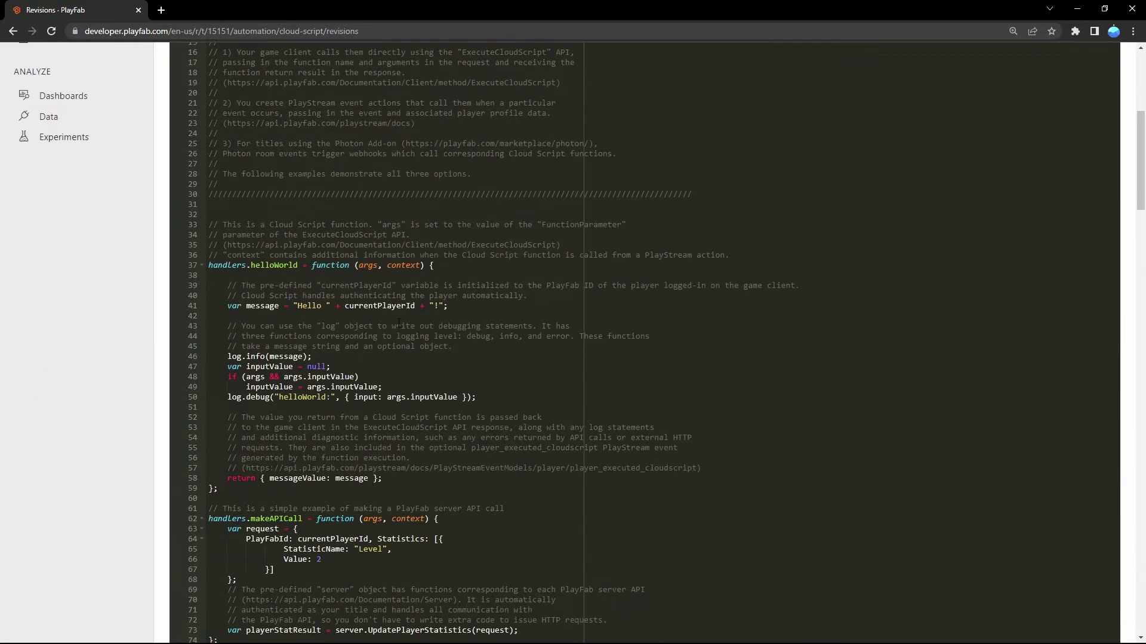
{"action": "scroll", "coordinate": [393, 323], "scroll_direction": "down", "scroll_amount": 9}
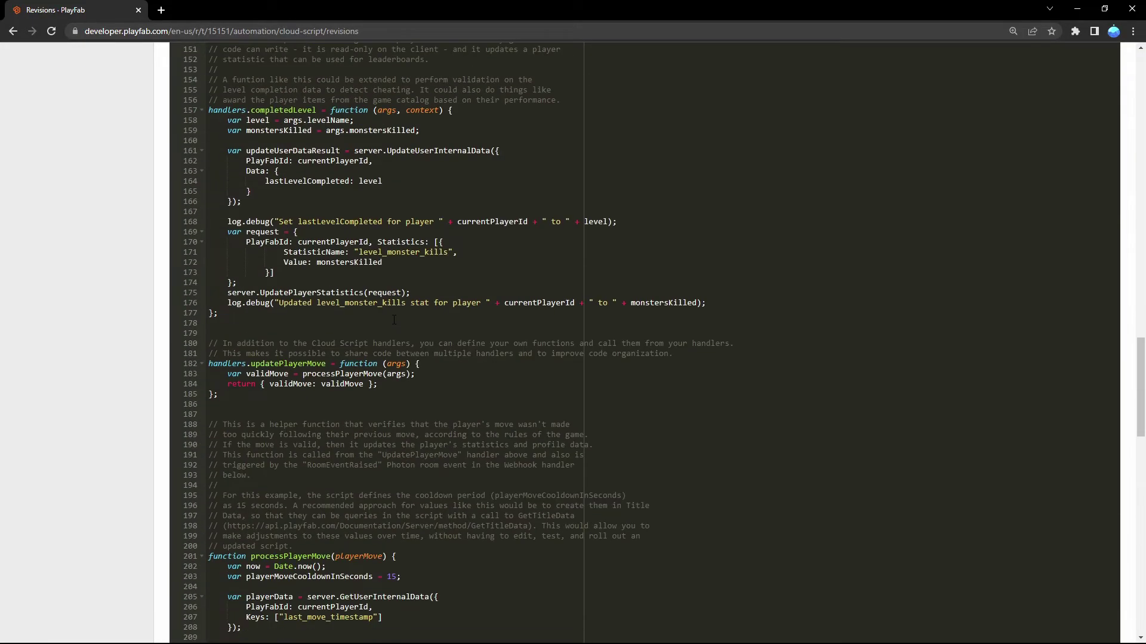
{"action": "scroll", "coordinate": [394, 320], "scroll_direction": "up", "scroll_amount": 20}
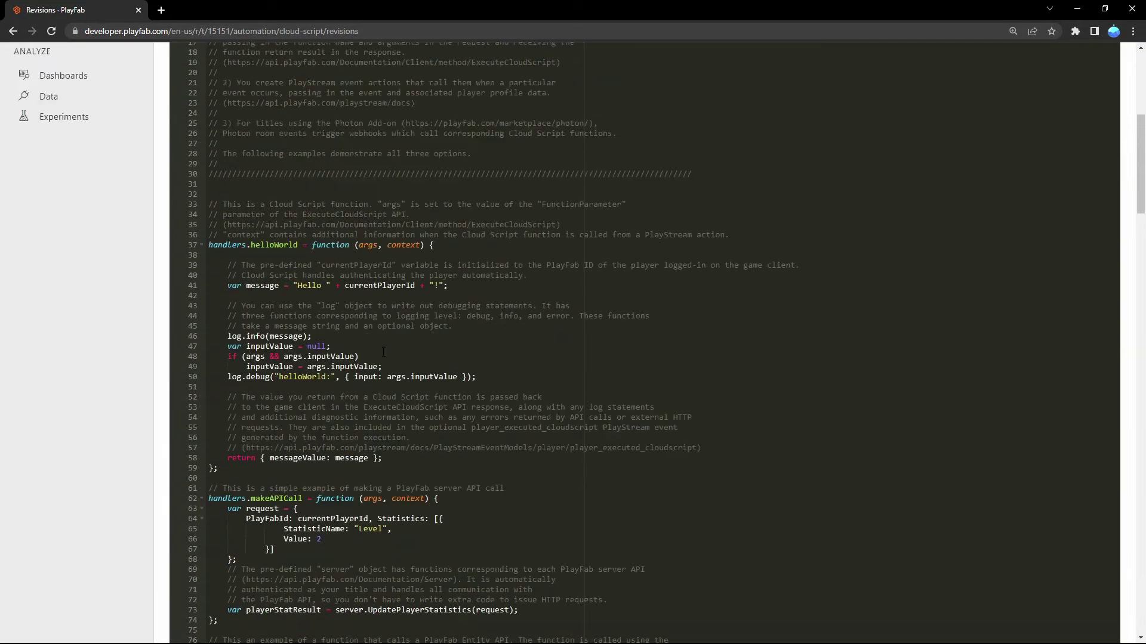
{"action": "scroll", "coordinate": [384, 352], "scroll_direction": "up", "scroll_amount": 3}
{"action": "scroll", "coordinate": [355, 363], "scroll_direction": "down", "scroll_amount": 2}
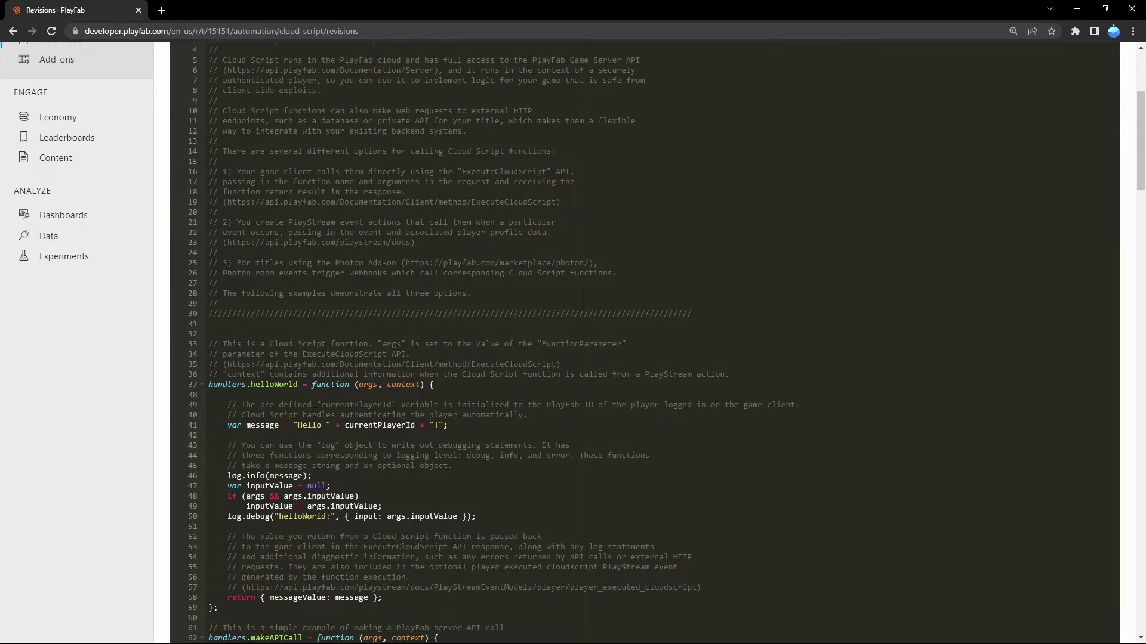
{"action": "scroll", "coordinate": [573, 343], "scroll_direction": "down", "scroll_amount": 2}
{"action": "scroll", "coordinate": [350, 356], "scroll_direction": "down", "scroll_amount": 1}
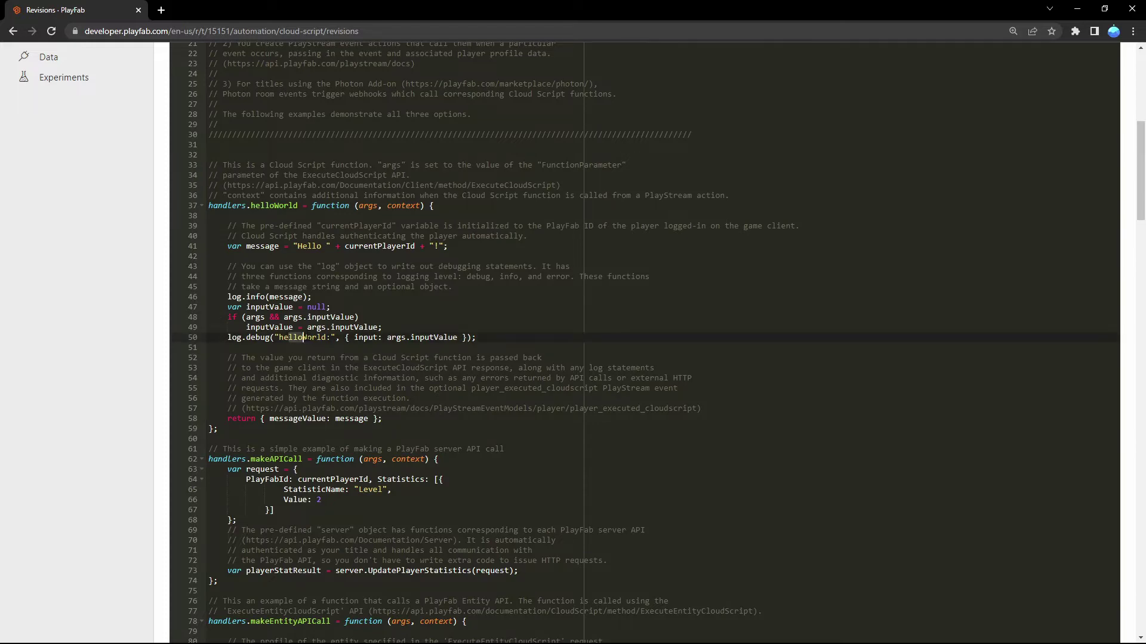
{"action": "left_click", "coordinate": [377, 349]}
{"action": "scroll", "coordinate": [380, 372], "scroll_direction": "up", "scroll_amount": 3}
{"action": "scroll", "coordinate": [377, 372], "scroll_direction": "up", "scroll_amount": 1}
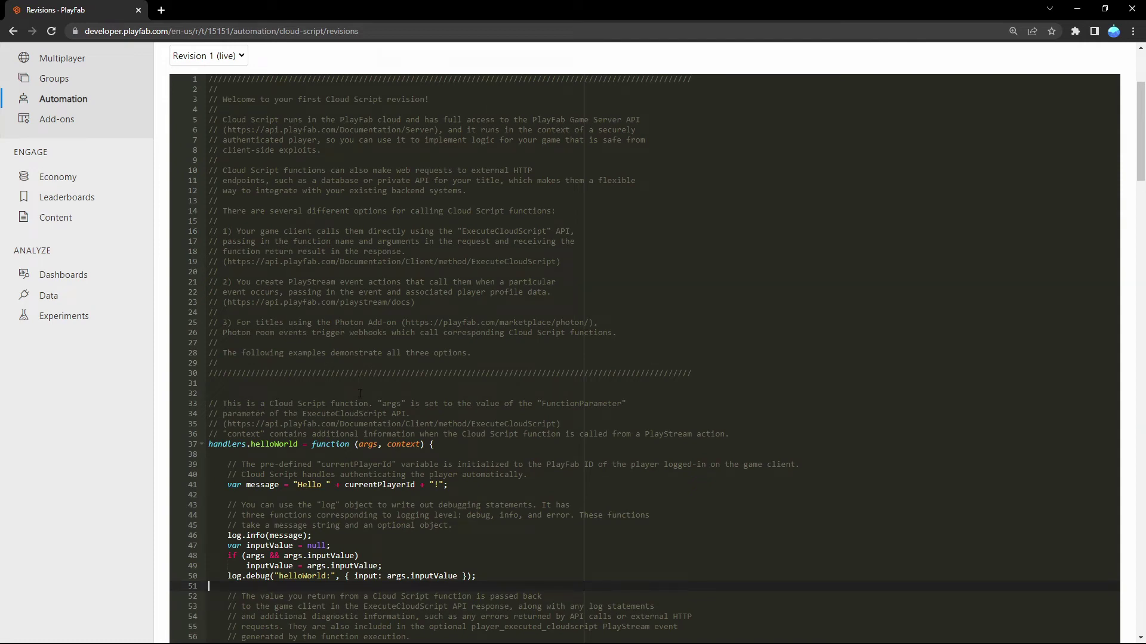
Replace the sample code with a pasted UpdatePlayerData handler writing Jumps and Shots.
{"action": "key", "text": "ctrl+a"}
{"action": "key", "text": "BackSpace"}
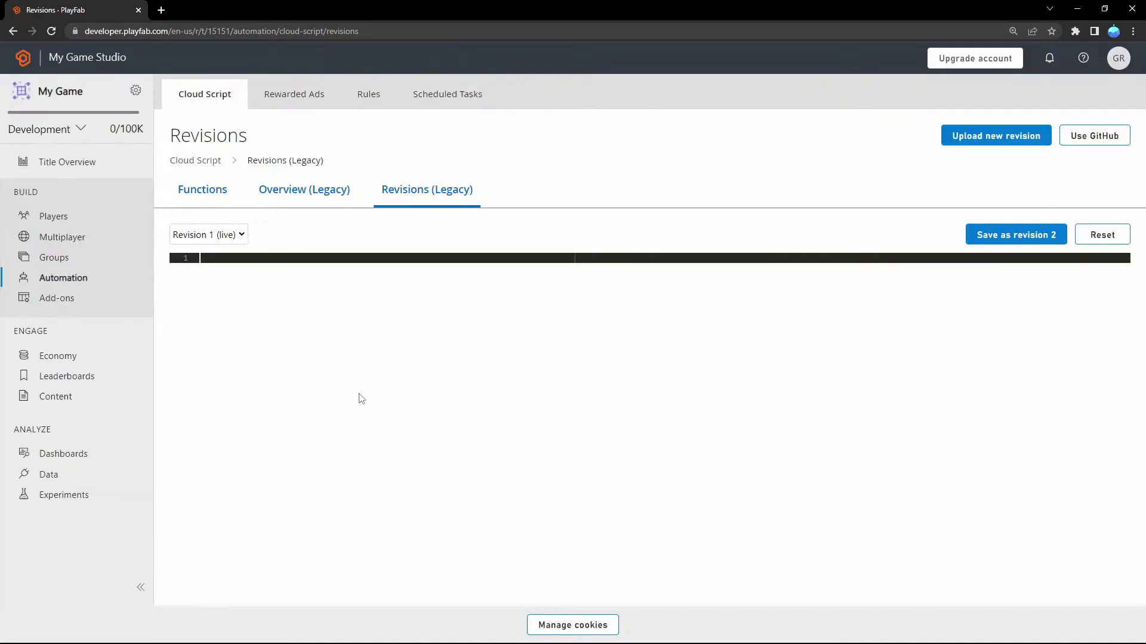
{"action": "type", "text": "handlers.UpdatePlayerData = function (args, context) {     server.UpdateUserData({         PlayFabId: currentPlayerId,         Data: {             \"Jumps\": args.Jumps         }     })      server.UpdateUserData({         PlayFabId: currentPlayerId,         Data: {             \"Shots\": args.Shots         }     })  };"}
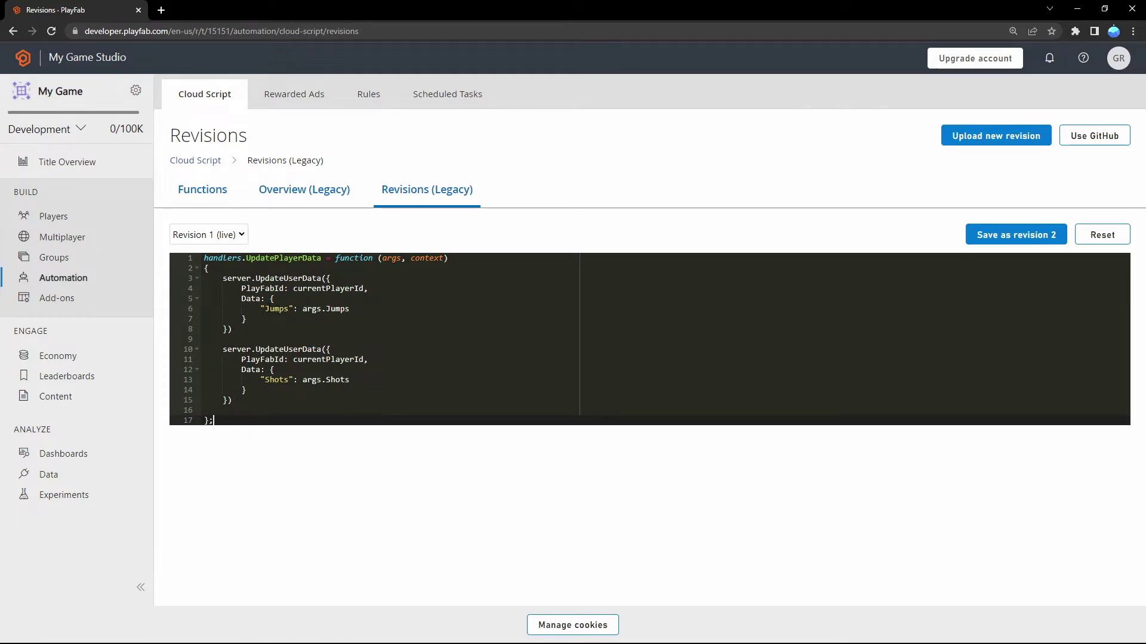
{"action": "left_click_drag", "start_coordinate": [264, 309], "coordinate": [287, 309]}
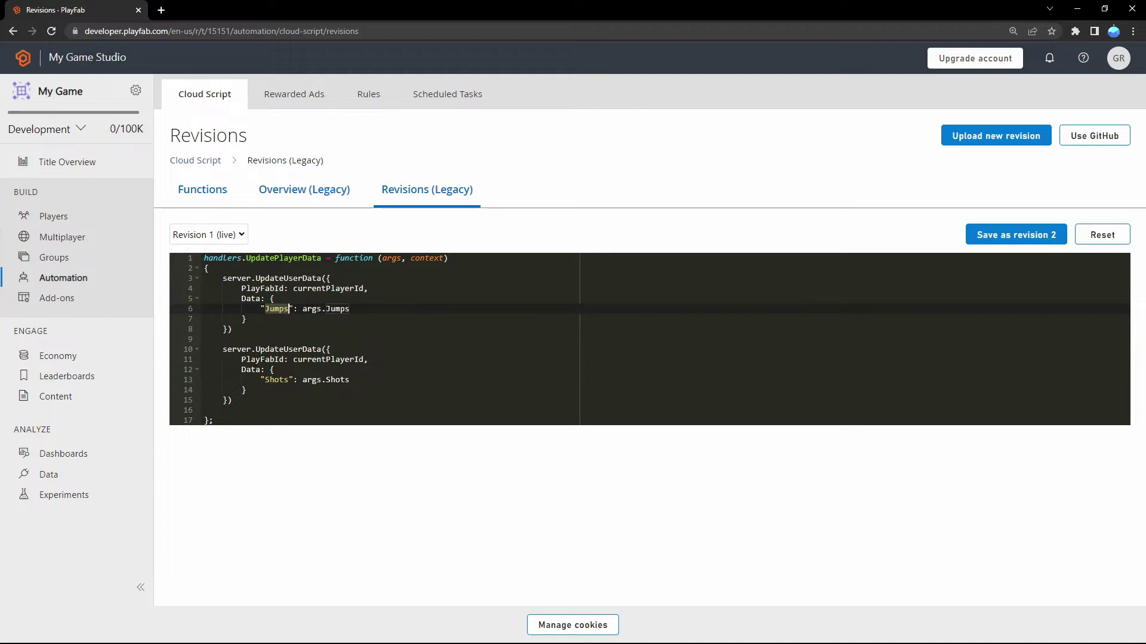
{"action": "double_click", "coordinate": [276, 380]}
{"action": "left_click", "coordinate": [303, 379]}
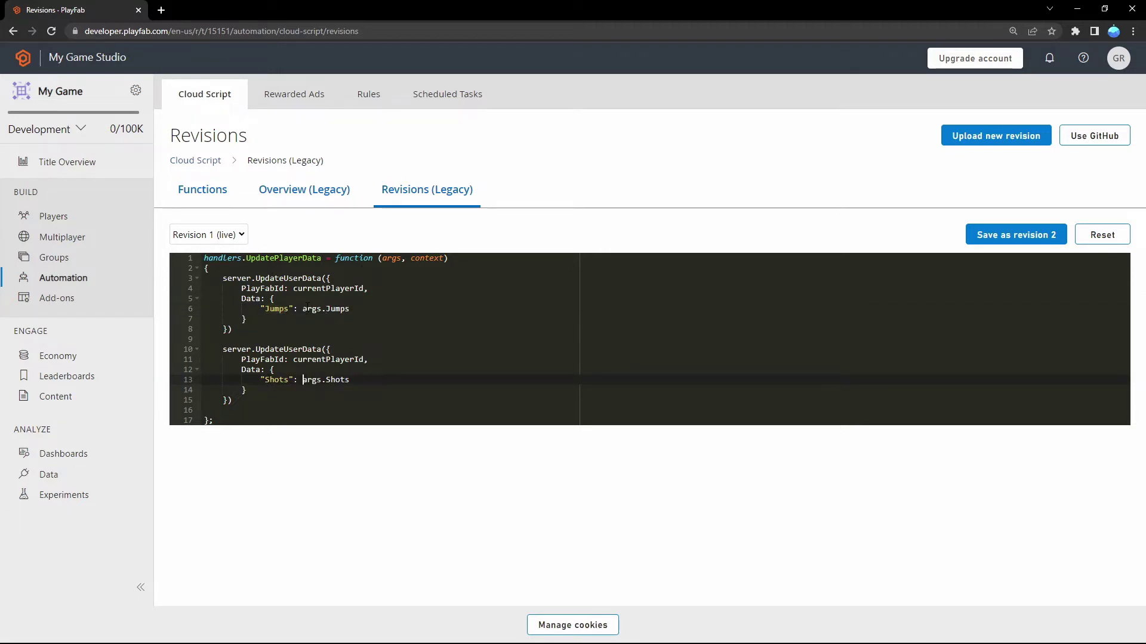
{"action": "left_click", "coordinate": [303, 308]}
{"action": "left_click", "coordinate": [257, 330]}
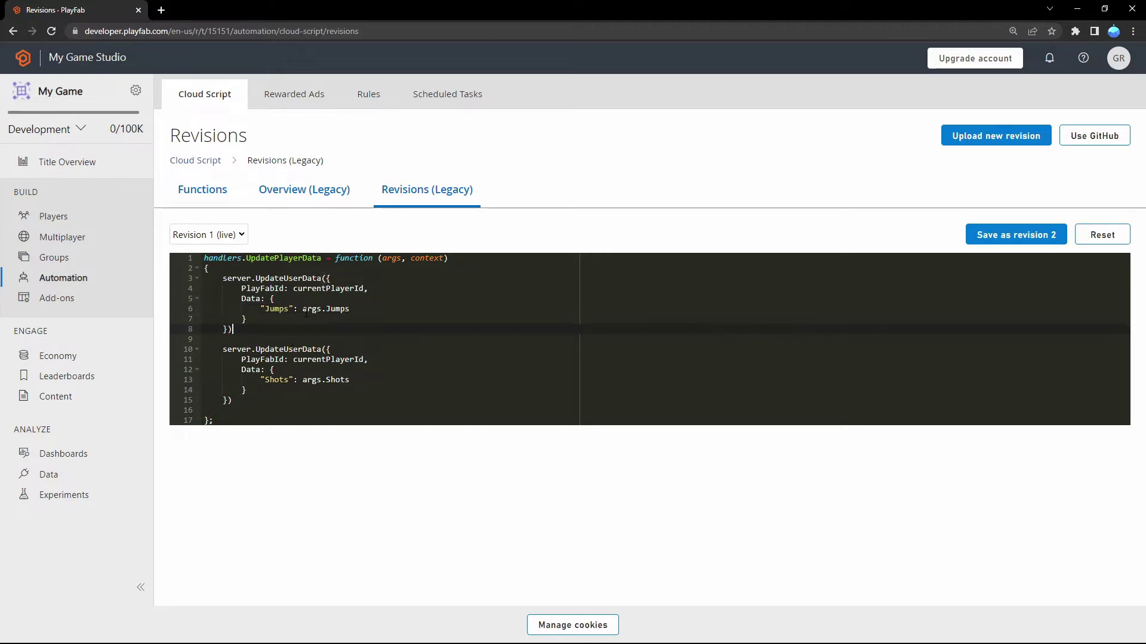
Save the script as revision 2 with deploy-after-save ticked, making it live.
{"action": "left_click", "coordinate": [1021, 238]}
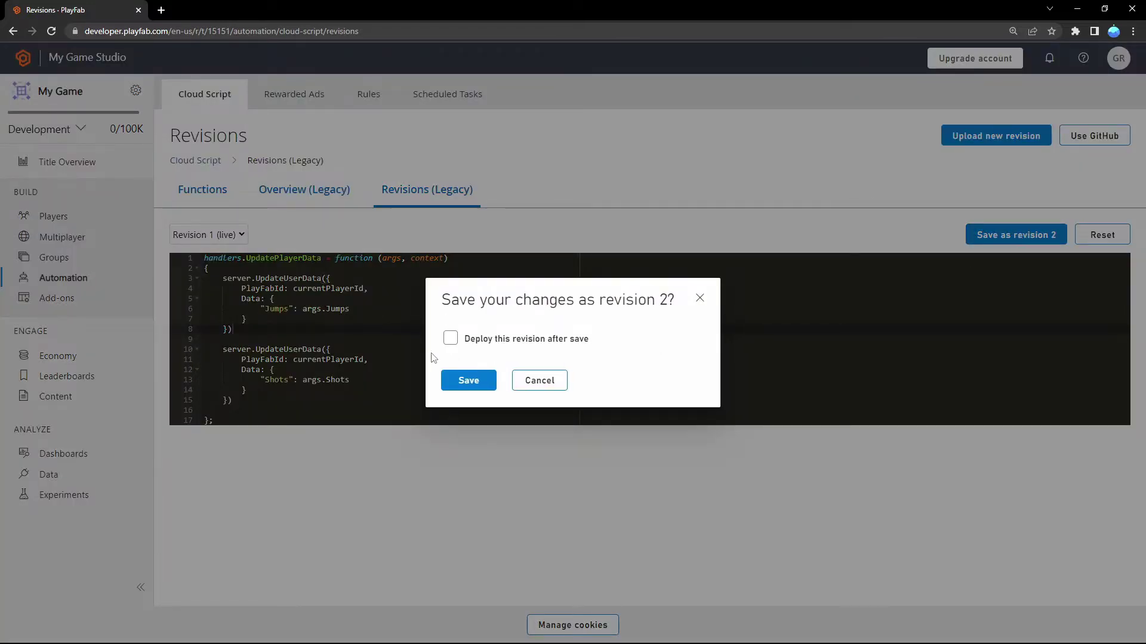
{"action": "left_click", "coordinate": [482, 342]}
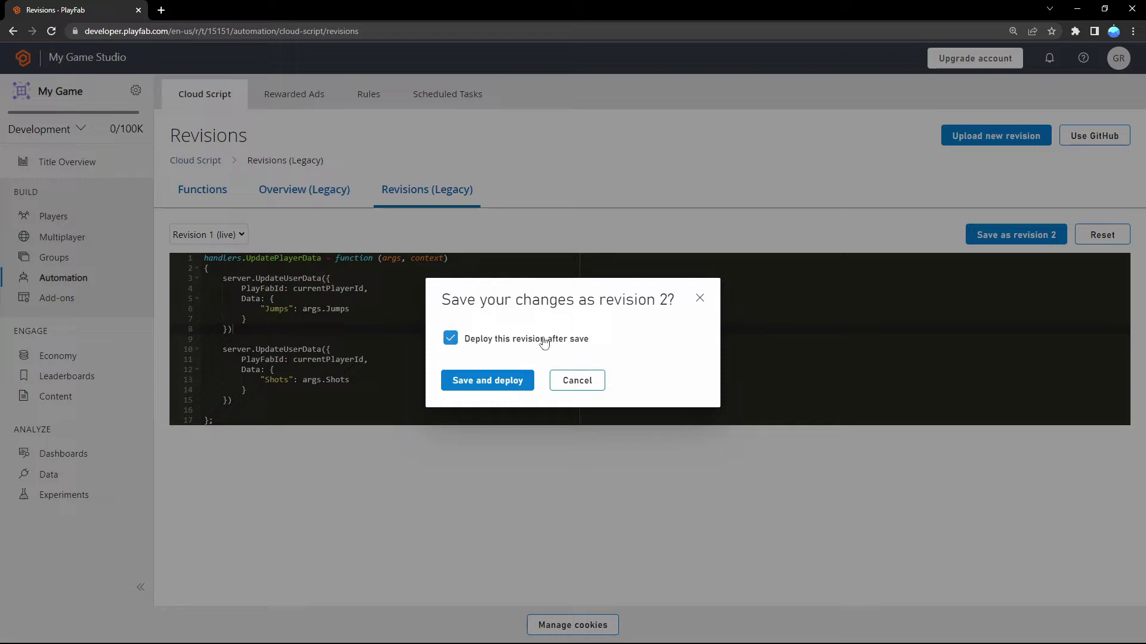
{"action": "left_click", "coordinate": [485, 381]}
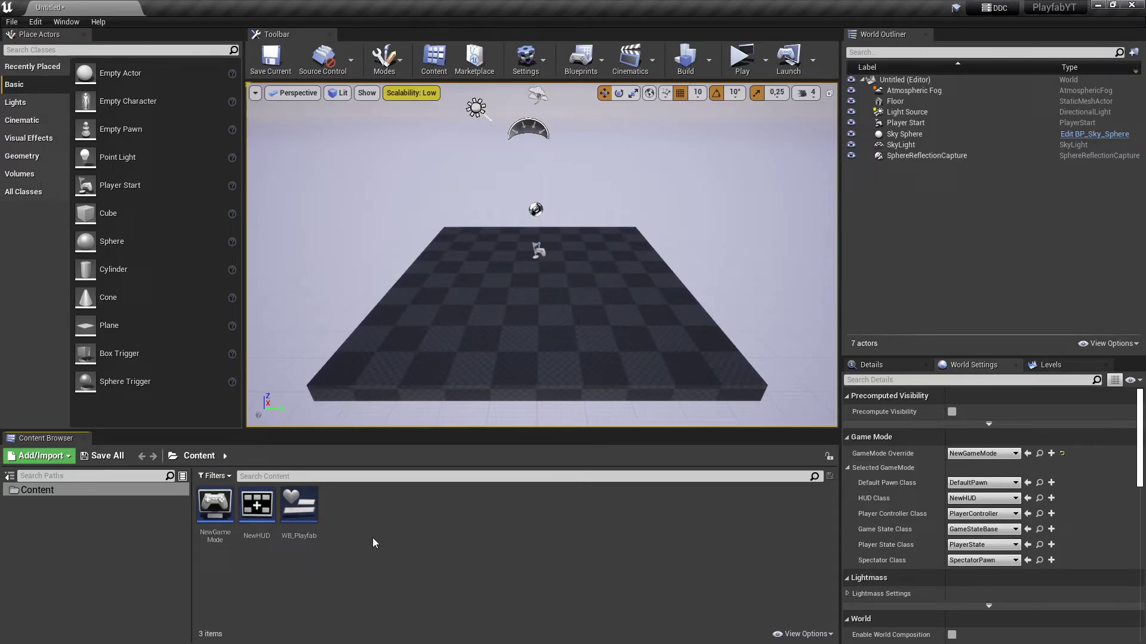
Open the WB_Playfab widget blueprint and centre its login layout in the canvas.
{"action": "left_click", "coordinate": [300, 512]}
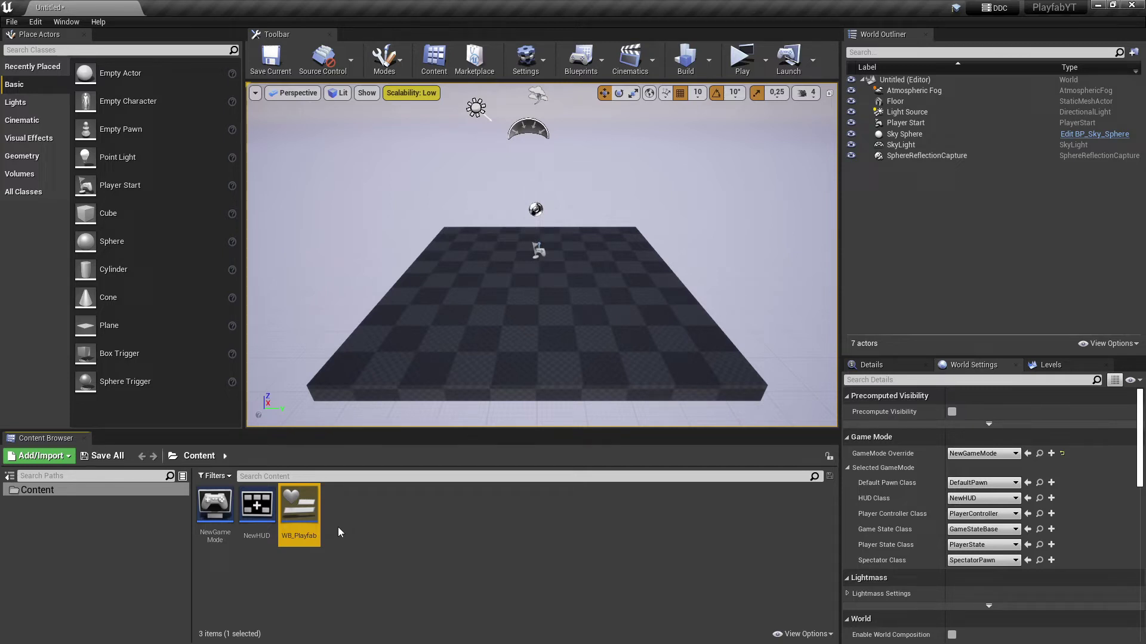
{"action": "double_click", "coordinate": [311, 510]}
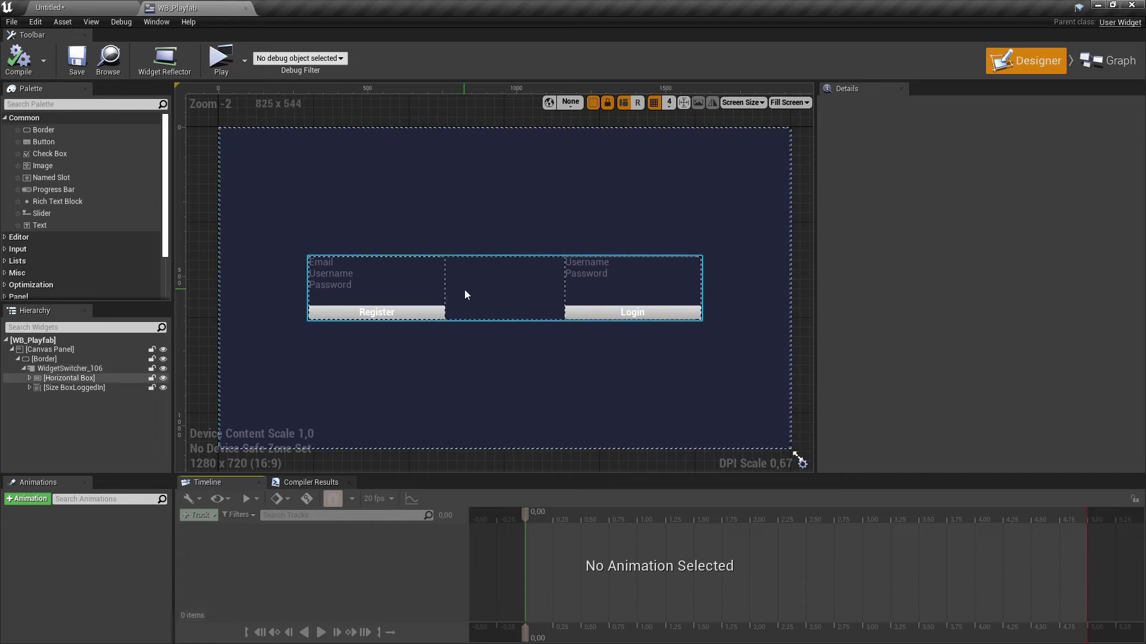
{"action": "scroll", "coordinate": [448, 296], "scroll_direction": "up", "scroll_amount": 1}
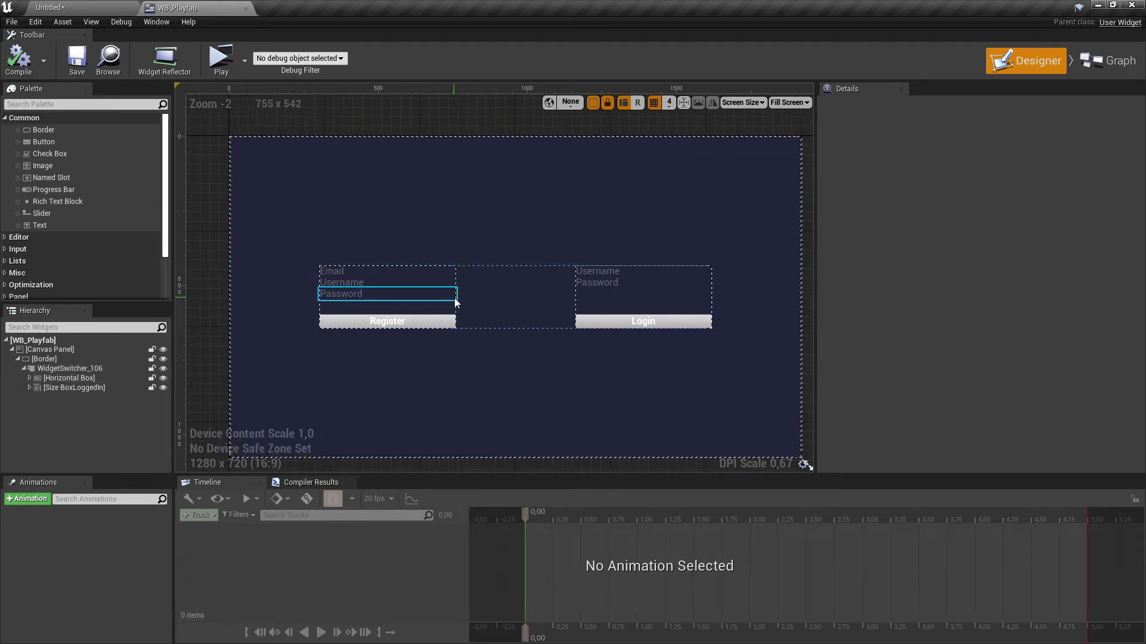
{"action": "right_click_drag", "start_coordinate": [463, 323], "coordinate": [442, 338]}
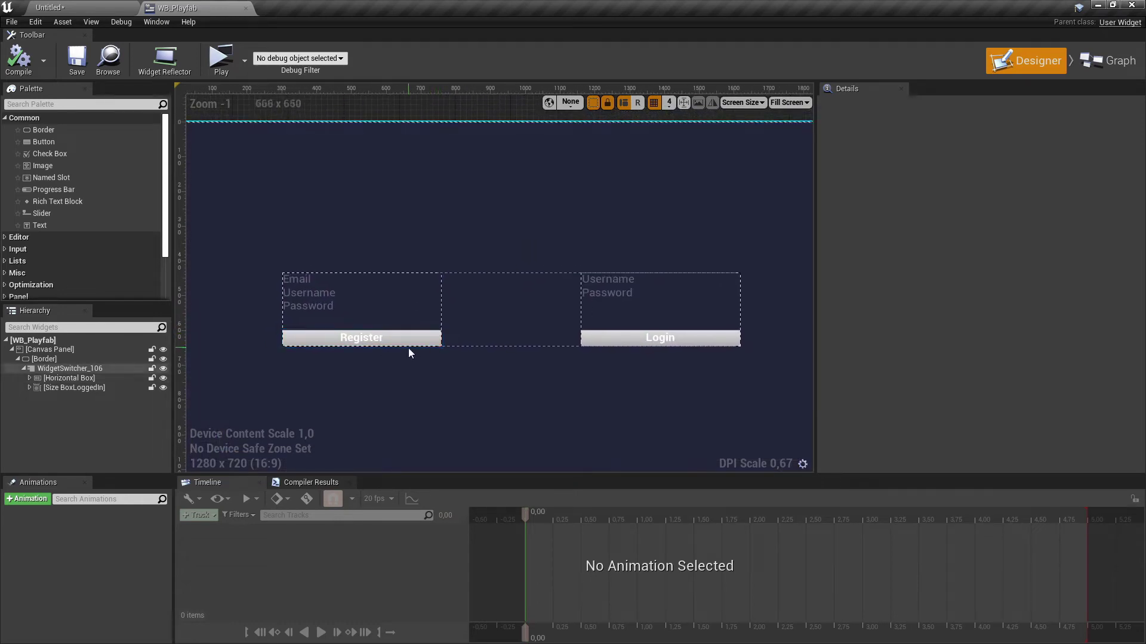
Inspect WidgetSwitcher_106 and the Horizontal Box holding the Register and Login forms.
{"action": "left_click", "coordinate": [61, 370]}
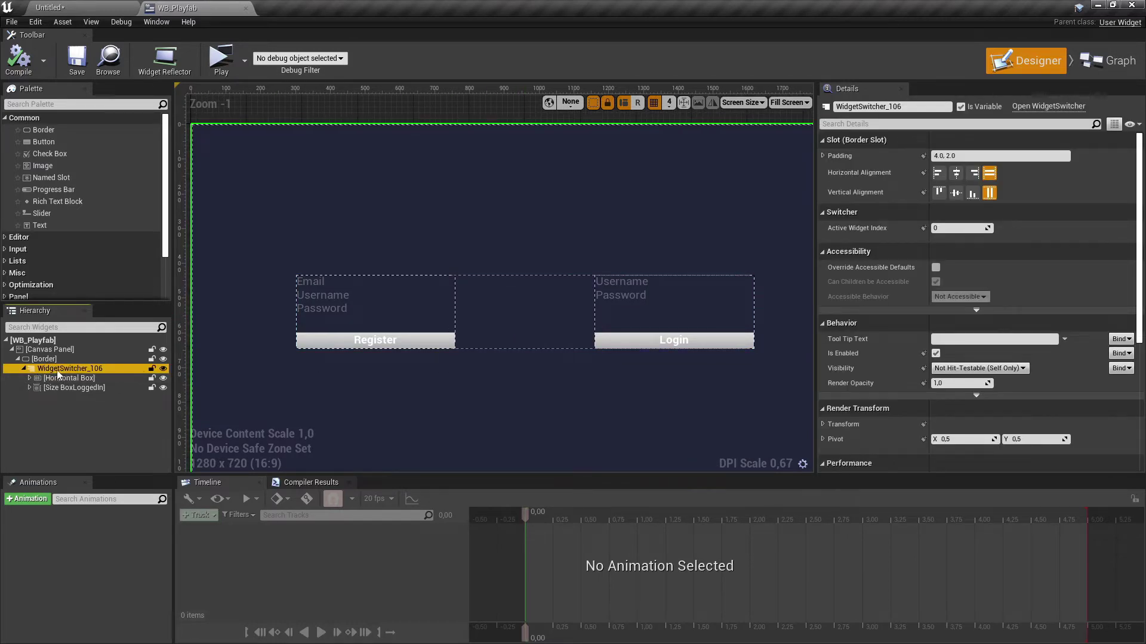
{"action": "scroll", "coordinate": [324, 390], "scroll_direction": "up", "scroll_amount": 2}
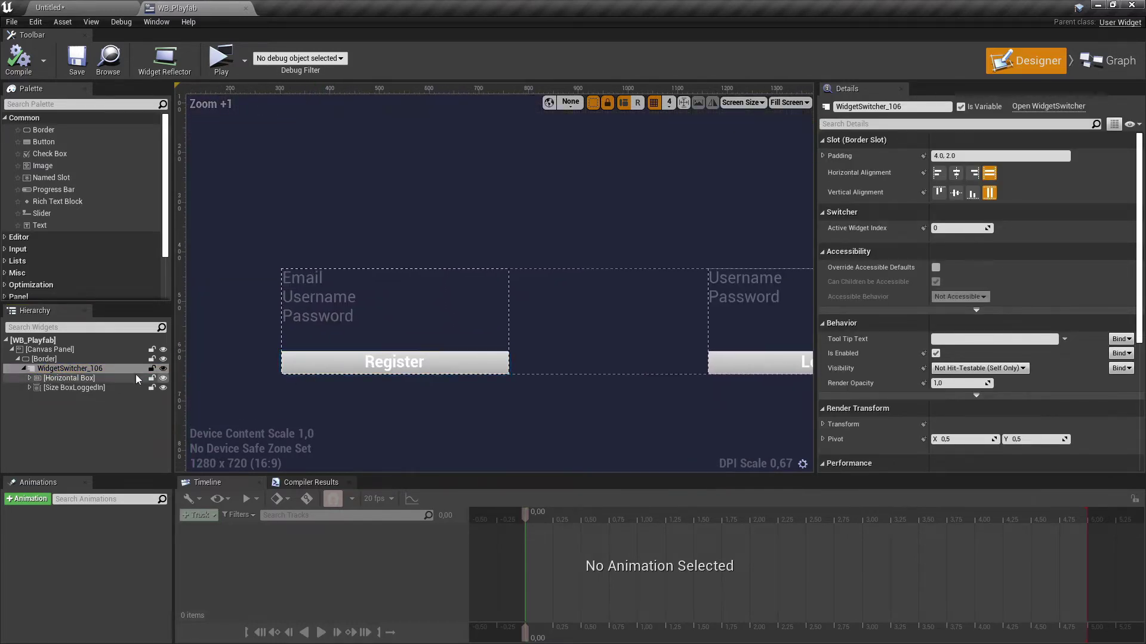
{"action": "left_click", "coordinate": [84, 378]}
{"action": "scroll", "coordinate": [373, 327], "scroll_direction": "down", "scroll_amount": 2}
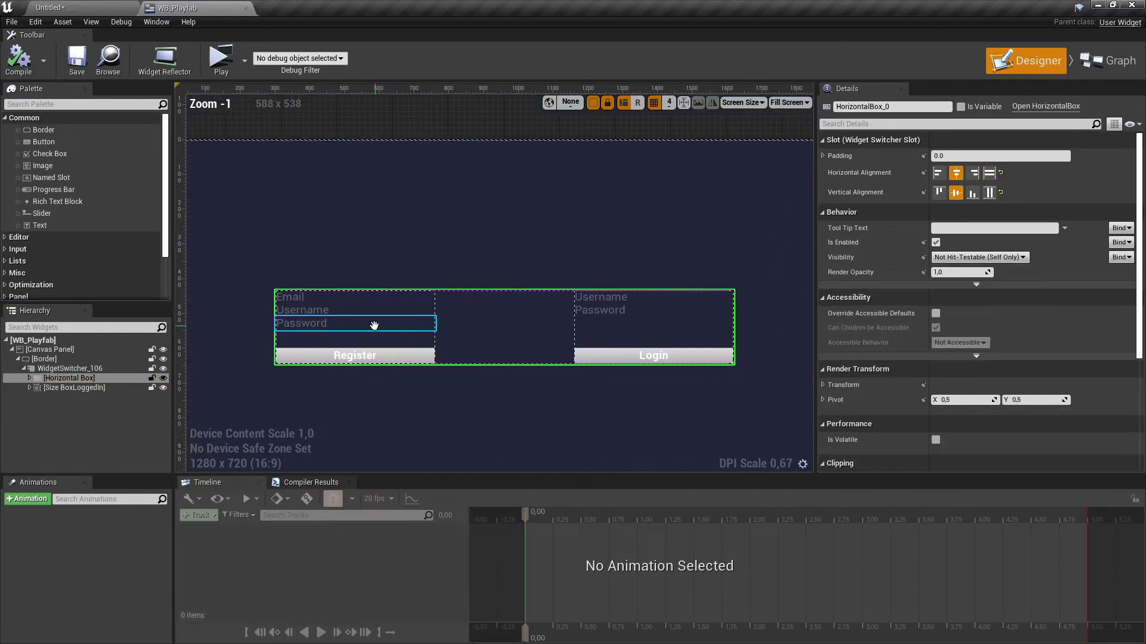
{"action": "scroll", "coordinate": [341, 350], "scroll_direction": "up", "scroll_amount": 1}
{"action": "scroll", "coordinate": [293, 310], "scroll_direction": "up", "scroll_amount": 2}
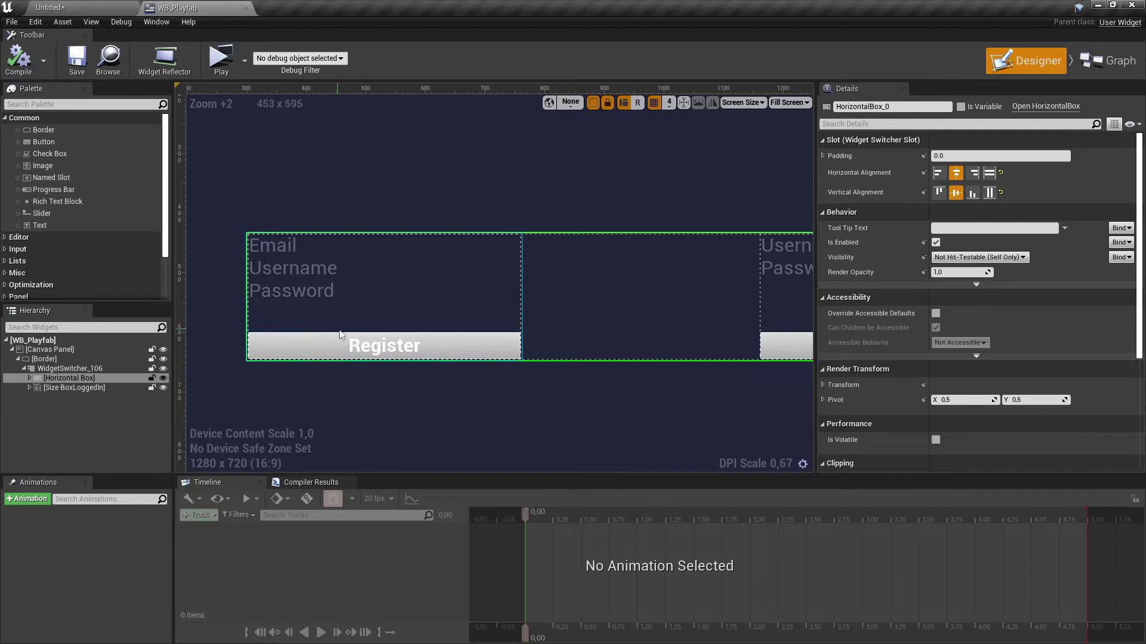
{"action": "scroll", "coordinate": [368, 341], "scroll_direction": "down", "scroll_amount": 1}
{"action": "scroll", "coordinate": [368, 344], "scroll_direction": "down", "scroll_amount": 1}
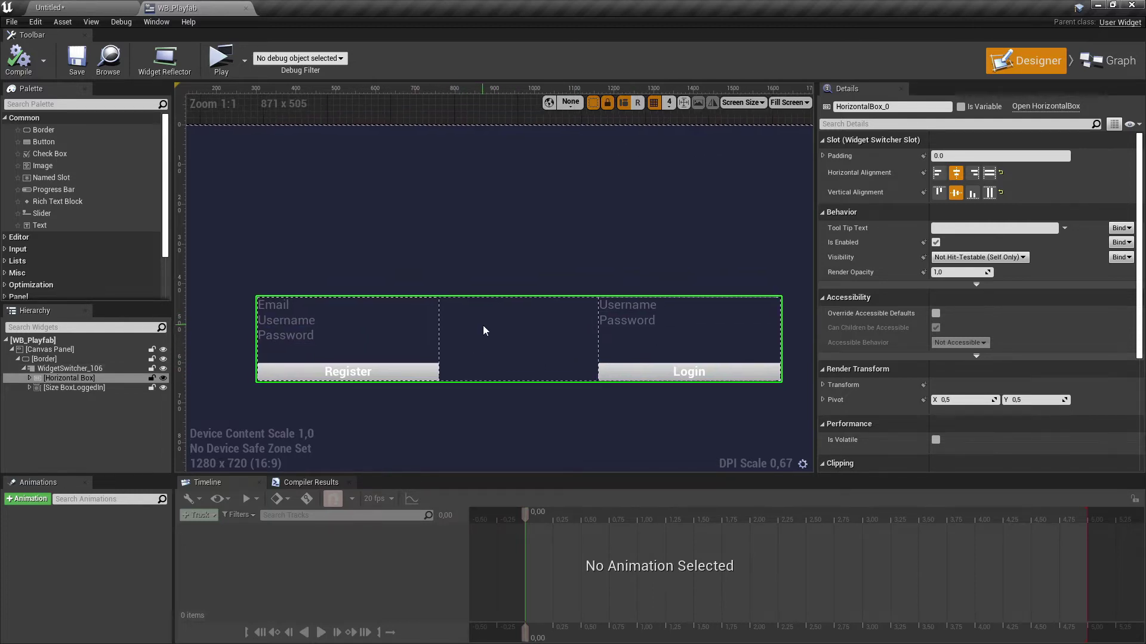
Inspect Size BoxLoggedIn and the Set (random) button in the Logged in panel.
{"action": "left_click", "coordinate": [74, 388]}
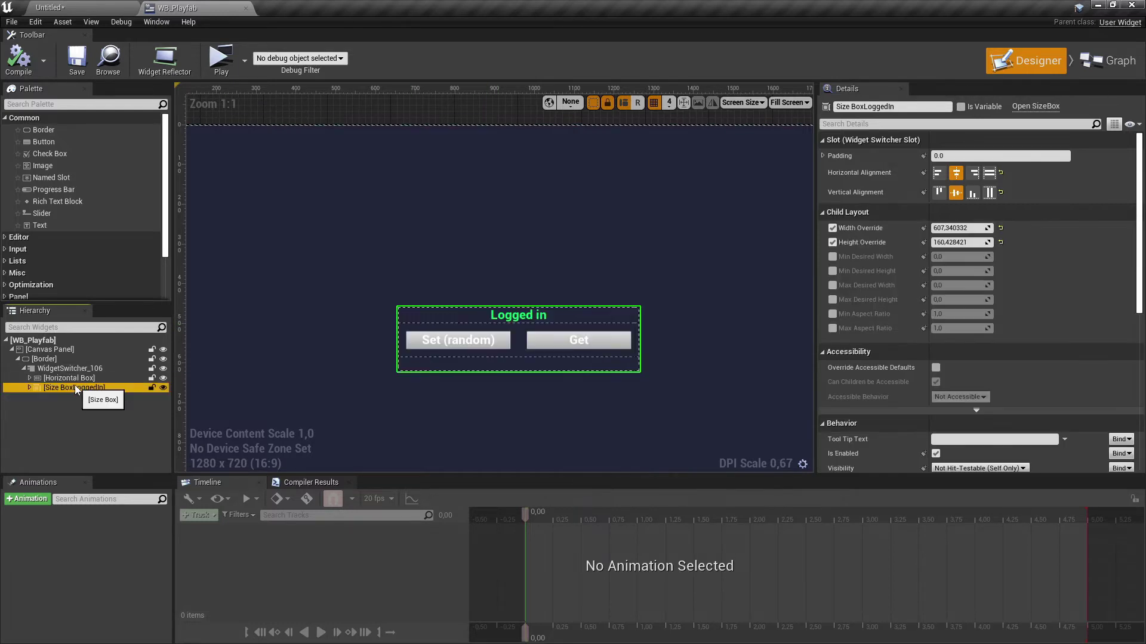
{"action": "scroll", "coordinate": [460, 367], "scroll_direction": "down", "scroll_amount": 2}
{"action": "right_click_drag", "start_coordinate": [468, 347], "coordinate": [440, 348]}
{"action": "scroll", "coordinate": [462, 334], "scroll_direction": "up", "scroll_amount": 1}
{"action": "scroll", "coordinate": [383, 347], "scroll_direction": "up", "scroll_amount": 3}
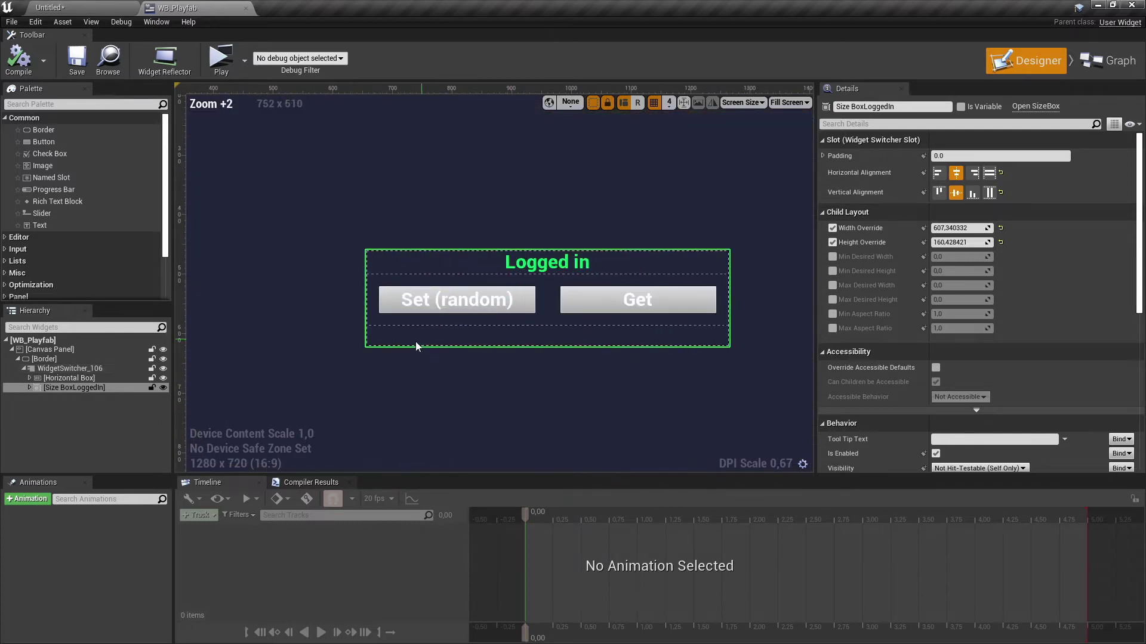
{"action": "left_click", "coordinate": [391, 304]}
{"action": "scroll", "coordinate": [429, 333], "scroll_direction": "down", "scroll_amount": 2}
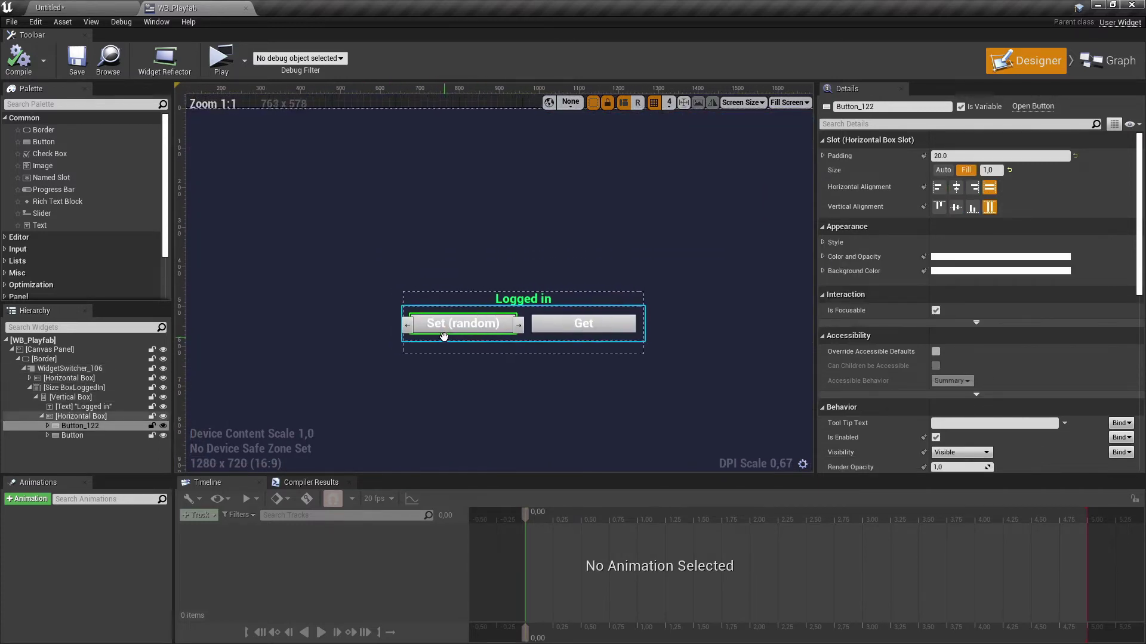
{"action": "right_click_drag", "start_coordinate": [428, 345], "coordinate": [435, 347]}
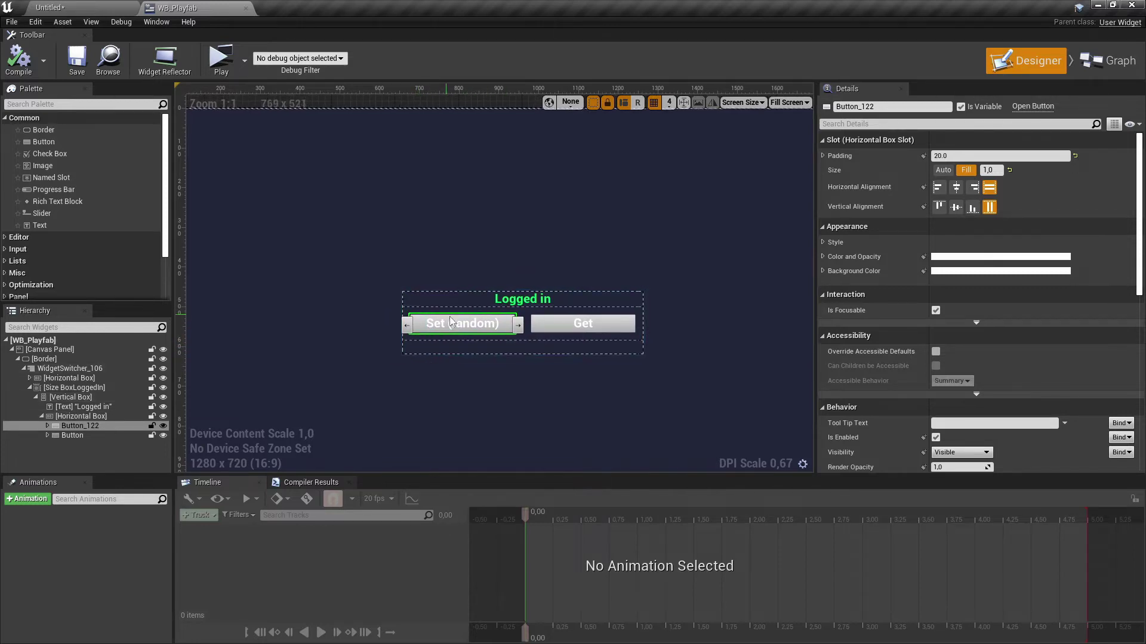
{"action": "right_click_drag", "start_coordinate": [464, 355], "coordinate": [493, 360]}
{"action": "right_click_drag", "start_coordinate": [423, 324], "coordinate": [443, 326]}
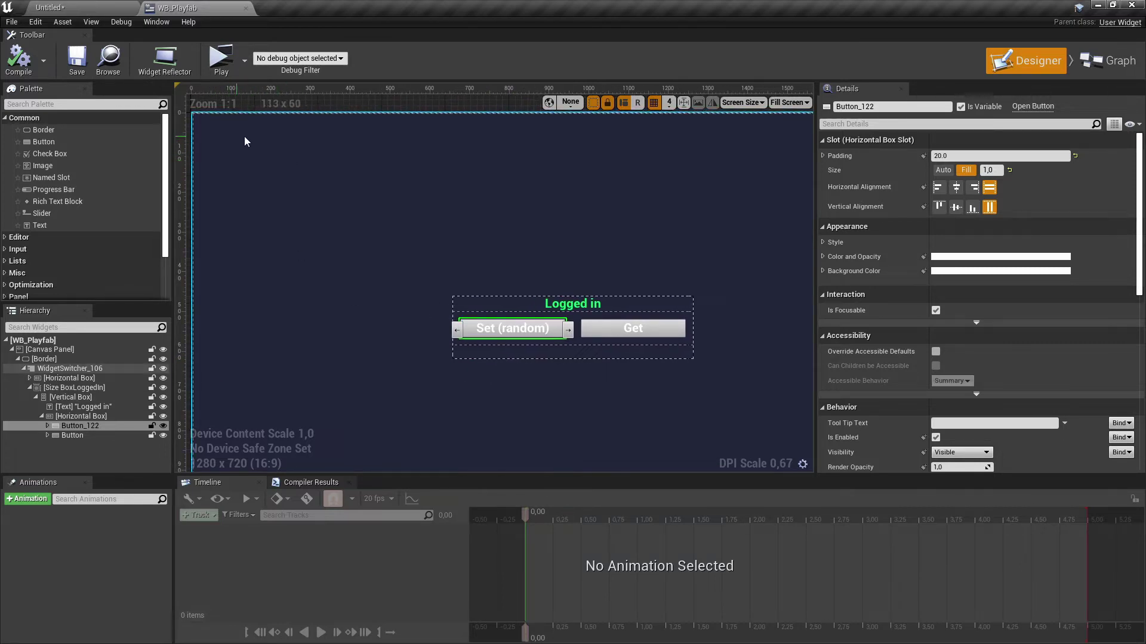
Inspect the Get button, then return to the Untitled level editor.
{"action": "scroll", "coordinate": [523, 331], "scroll_direction": "up", "scroll_amount": 1}
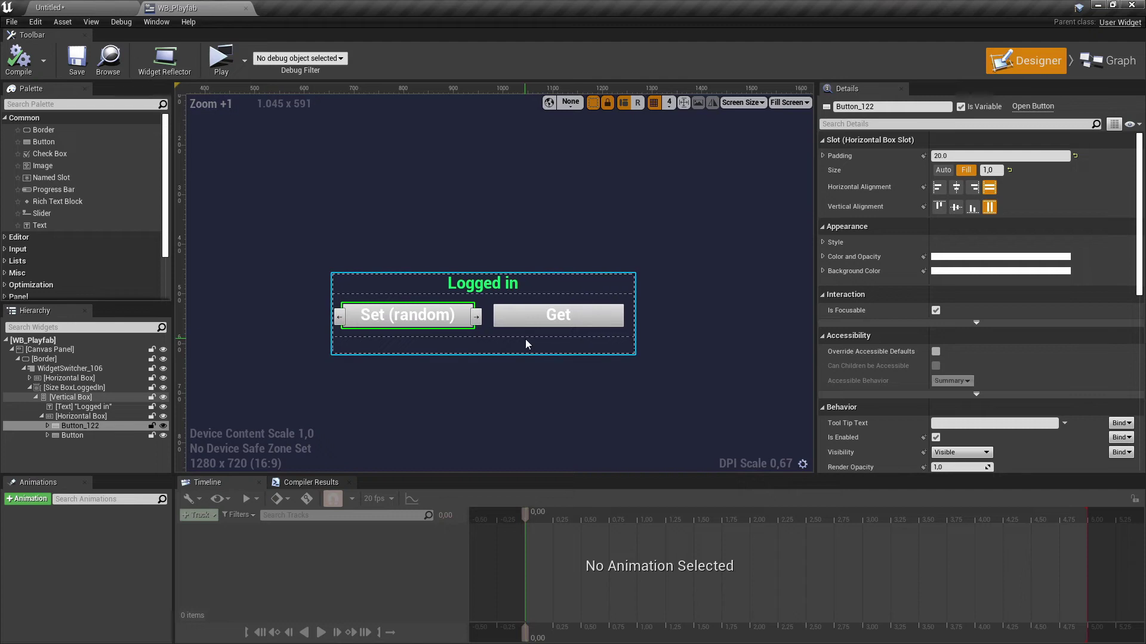
{"action": "left_click", "coordinate": [515, 318]}
{"action": "scroll", "coordinate": [503, 338], "scroll_direction": "down", "scroll_amount": 1}
{"action": "right_click_drag", "start_coordinate": [502, 339], "coordinate": [495, 353]}
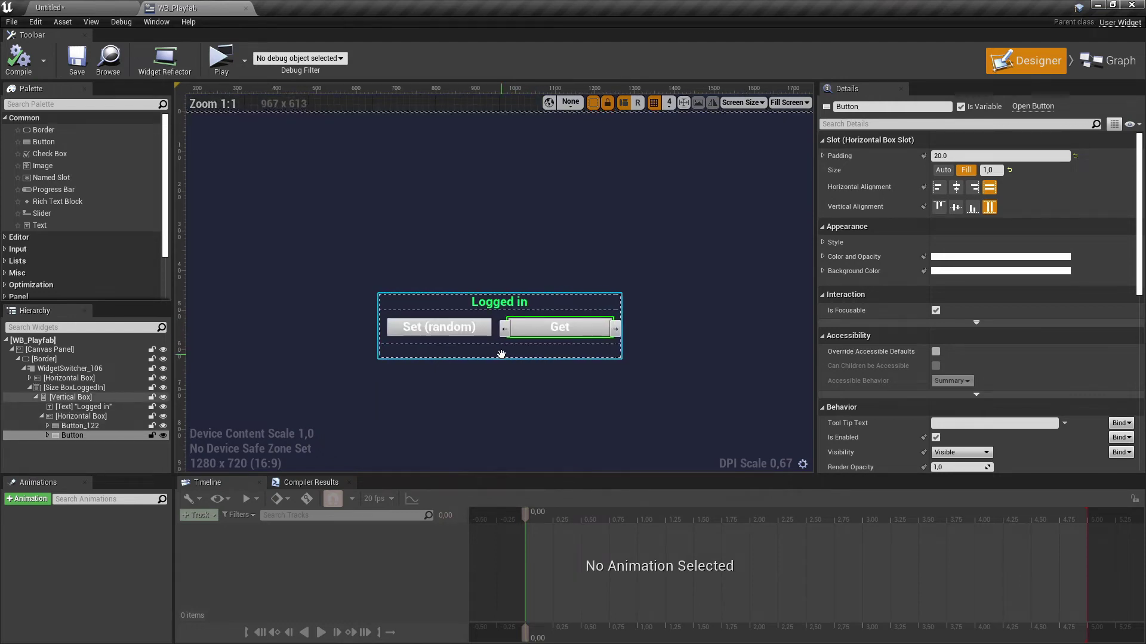
{"action": "right_click_drag", "start_coordinate": [297, 312], "coordinate": [353, 324]}
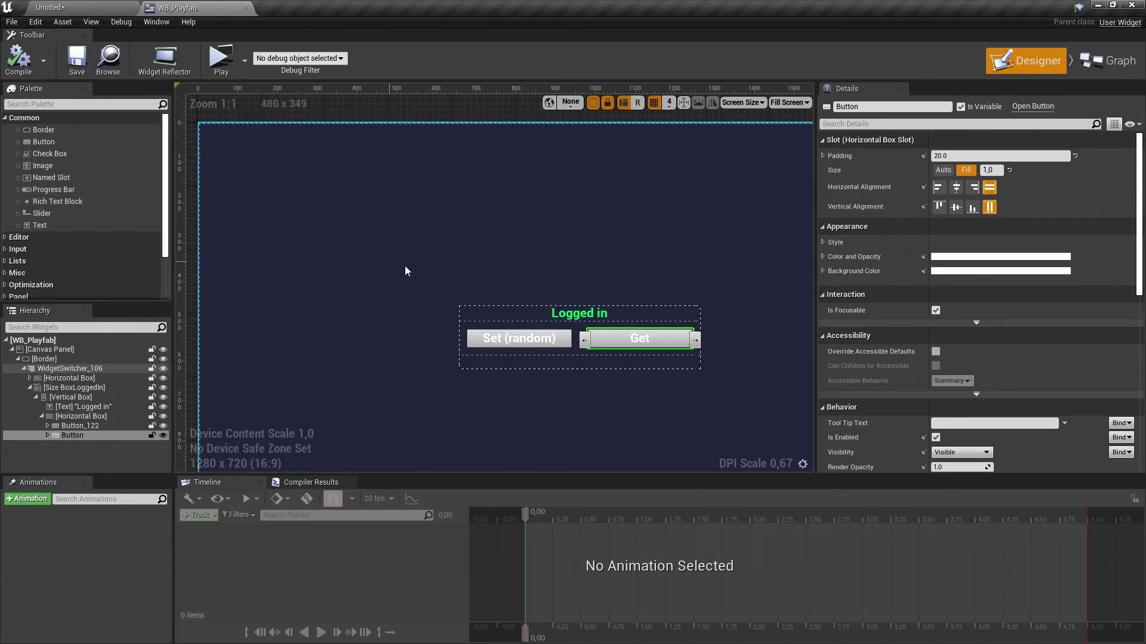
{"action": "right_click_drag", "start_coordinate": [433, 277], "coordinate": [290, 280]}
{"action": "scroll", "coordinate": [298, 285], "scroll_direction": "down", "scroll_amount": 2}
{"action": "scroll", "coordinate": [306, 289], "scroll_direction": "up", "scroll_amount": 1}
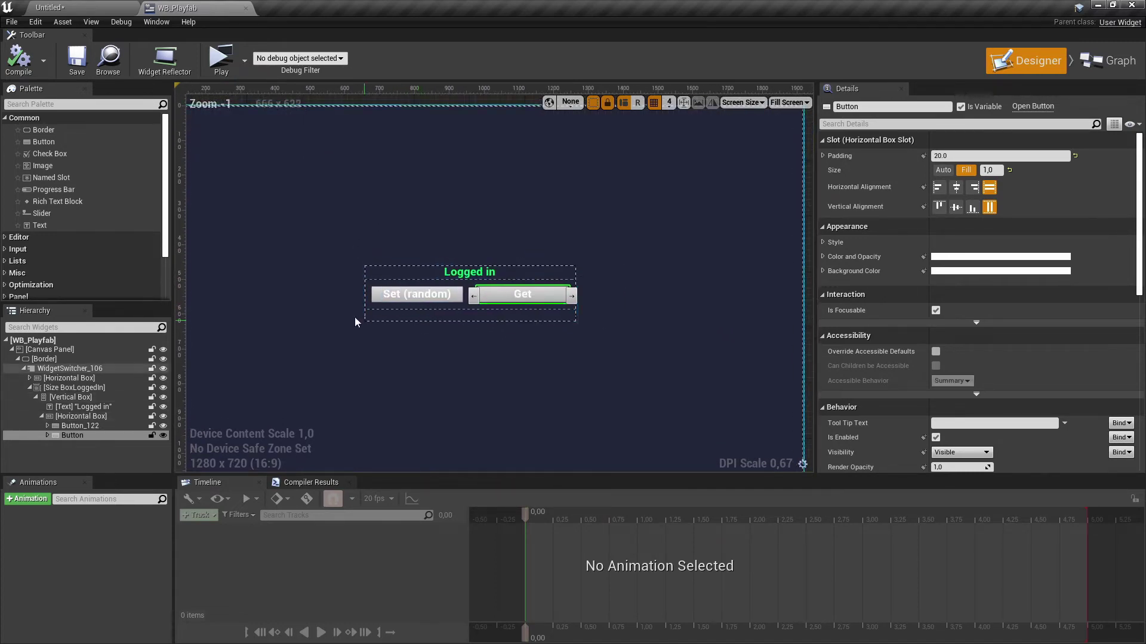
{"action": "left_click", "coordinate": [96, 11]}
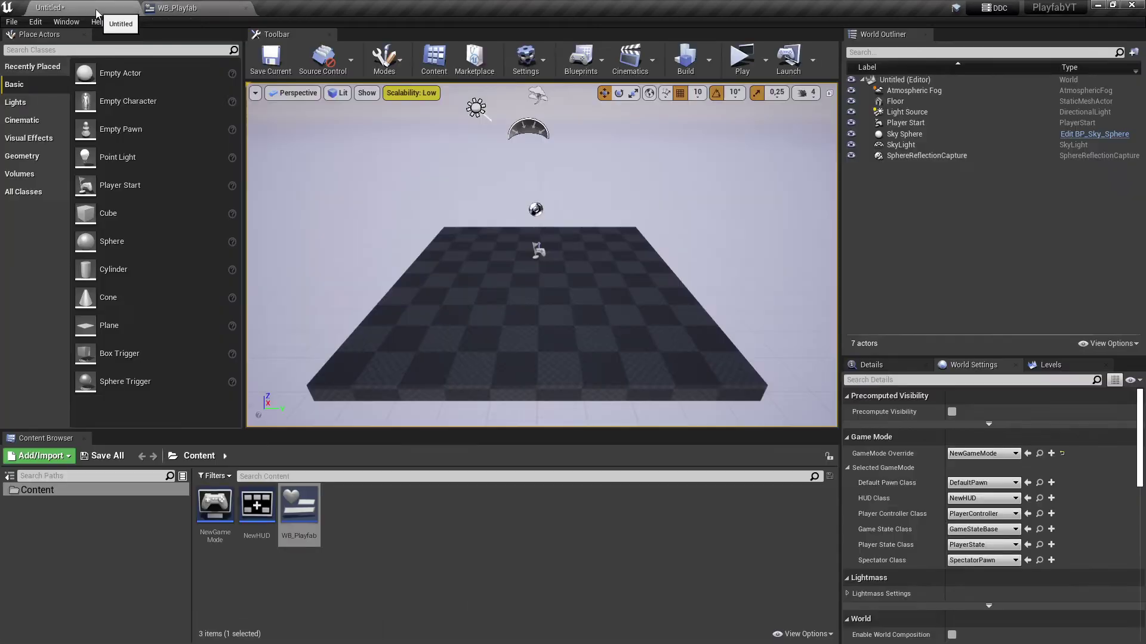
Open NewHUD's event graph and select the Create WB Playfab Widget node.
{"action": "left_click", "coordinate": [409, 533]}
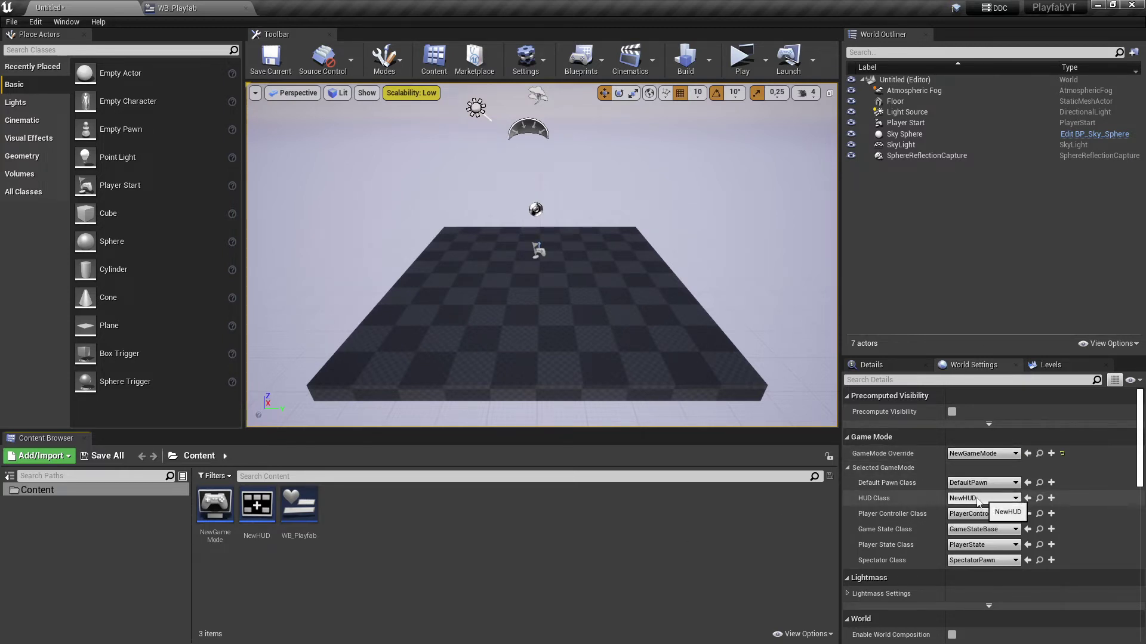
{"action": "double_click", "coordinate": [257, 506]}
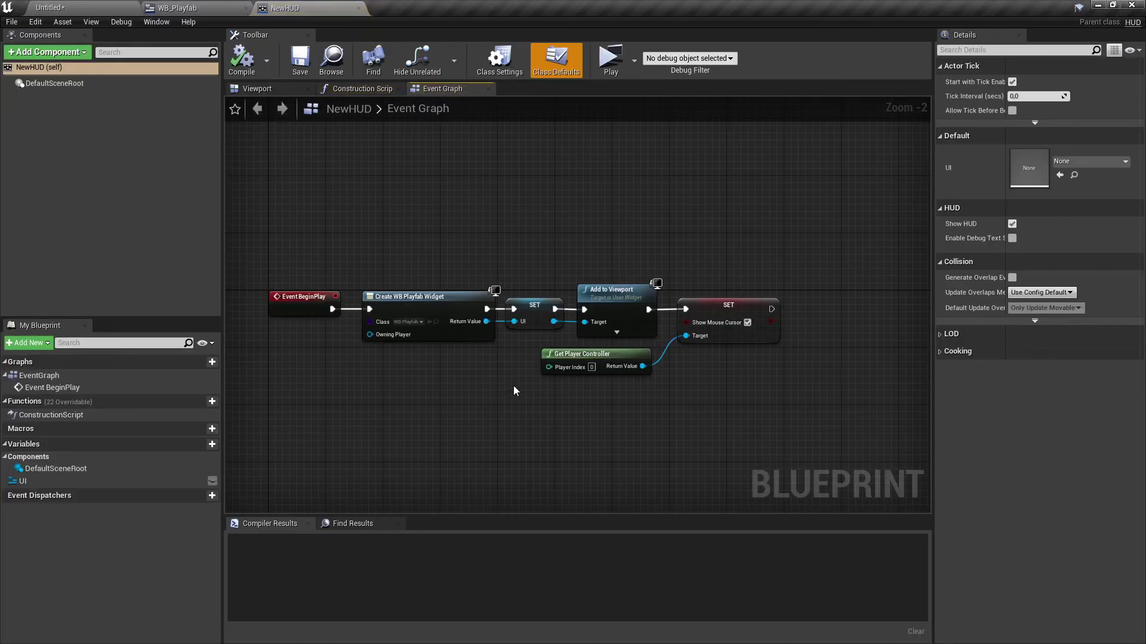
{"action": "scroll", "coordinate": [528, 367], "scroll_direction": "up", "scroll_amount": 1}
{"action": "left_click", "coordinate": [428, 341]}
{"action": "scroll", "coordinate": [466, 378], "scroll_direction": "up", "scroll_amount": 1}
{"action": "left_click", "coordinate": [177, 8]}
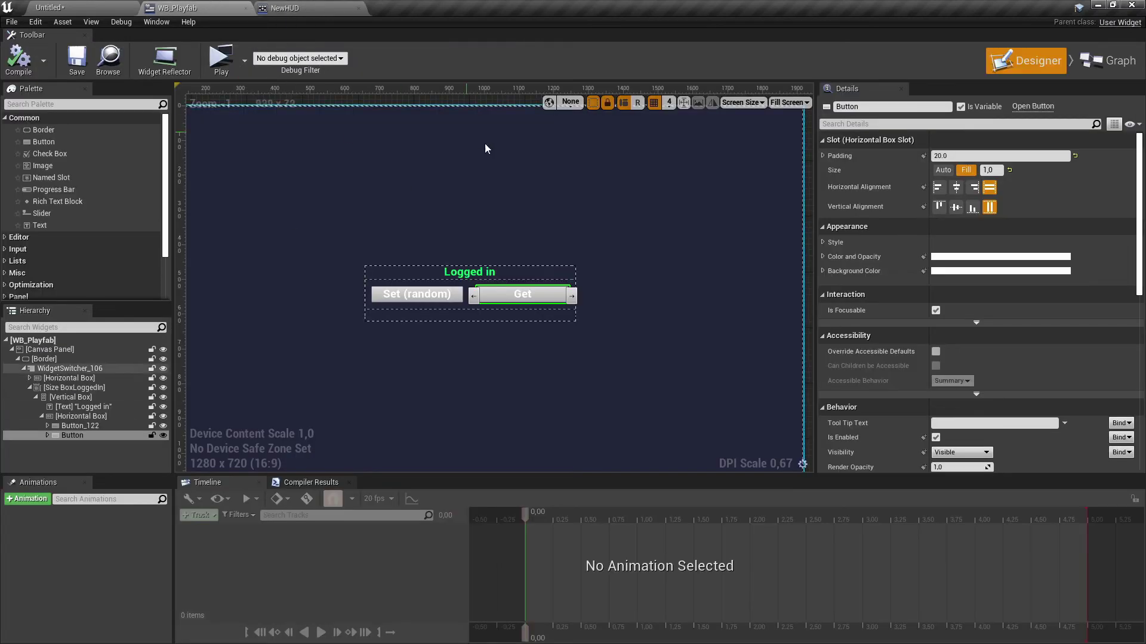
{"action": "left_click", "coordinate": [285, 7]}
Review the SET UI, Add to Viewport and Show Mouse Cursor nodes, nudging Get Player Controller right.
{"action": "left_click", "coordinate": [581, 317]}
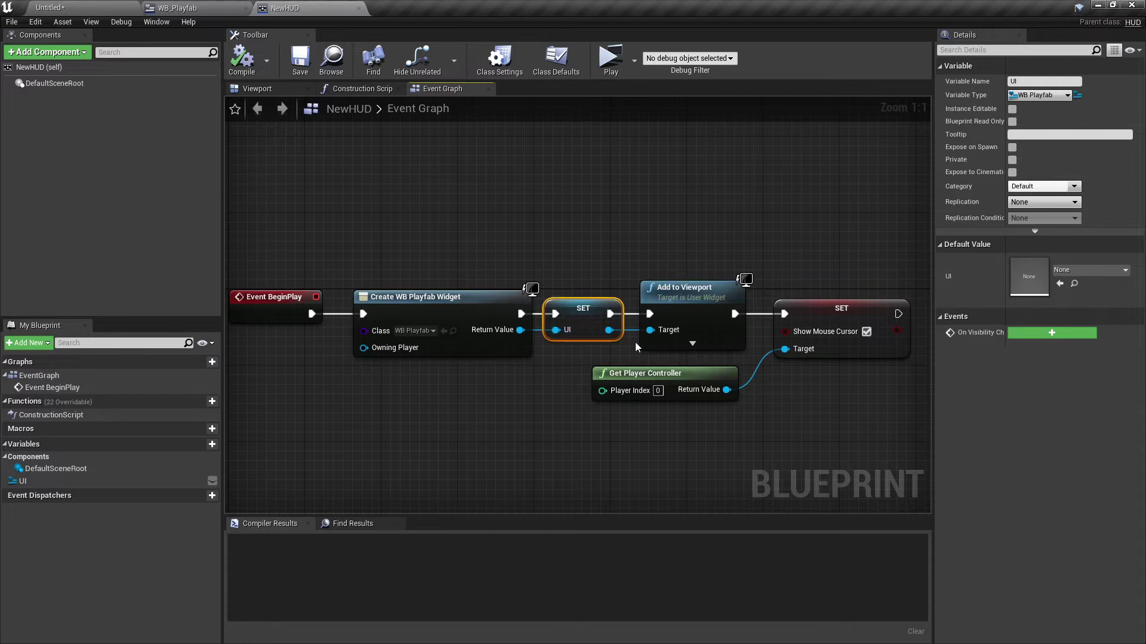
{"action": "left_click", "coordinate": [689, 309]}
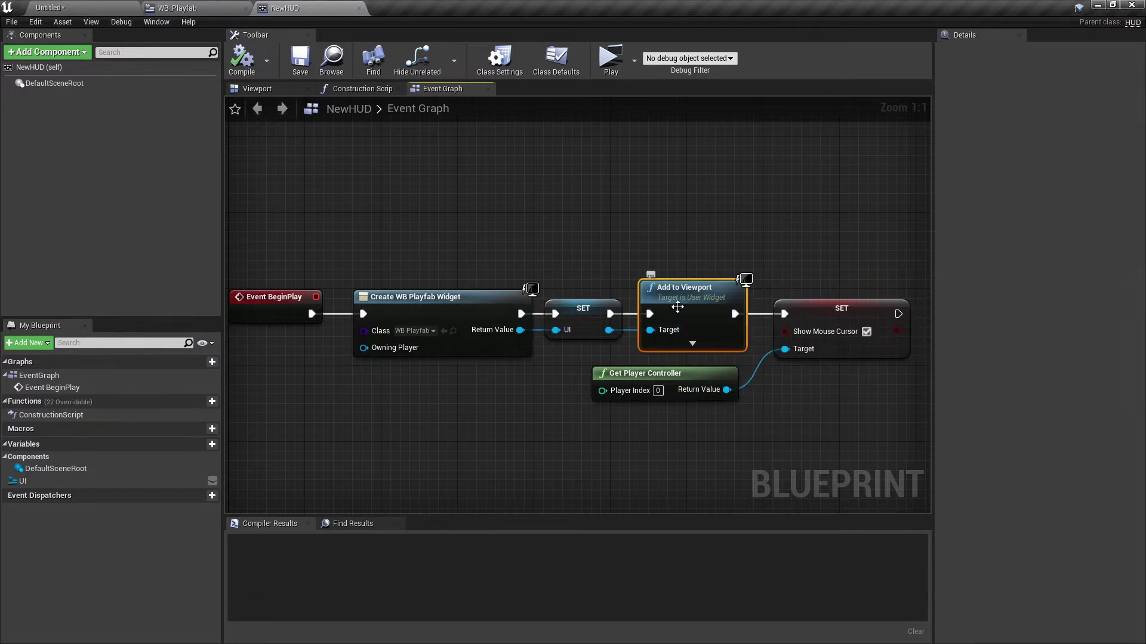
{"action": "right_click_drag", "start_coordinate": [719, 420], "coordinate": [740, 414]}
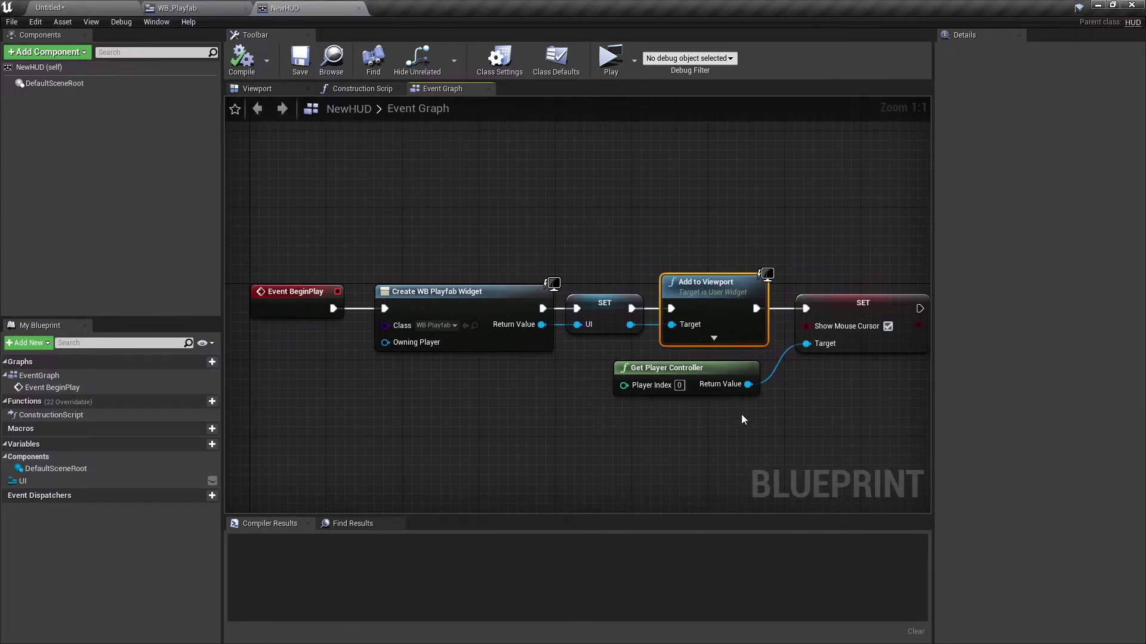
{"action": "scroll", "coordinate": [740, 414], "scroll_direction": "down", "scroll_amount": 1}
{"action": "left_click", "coordinate": [689, 358]}
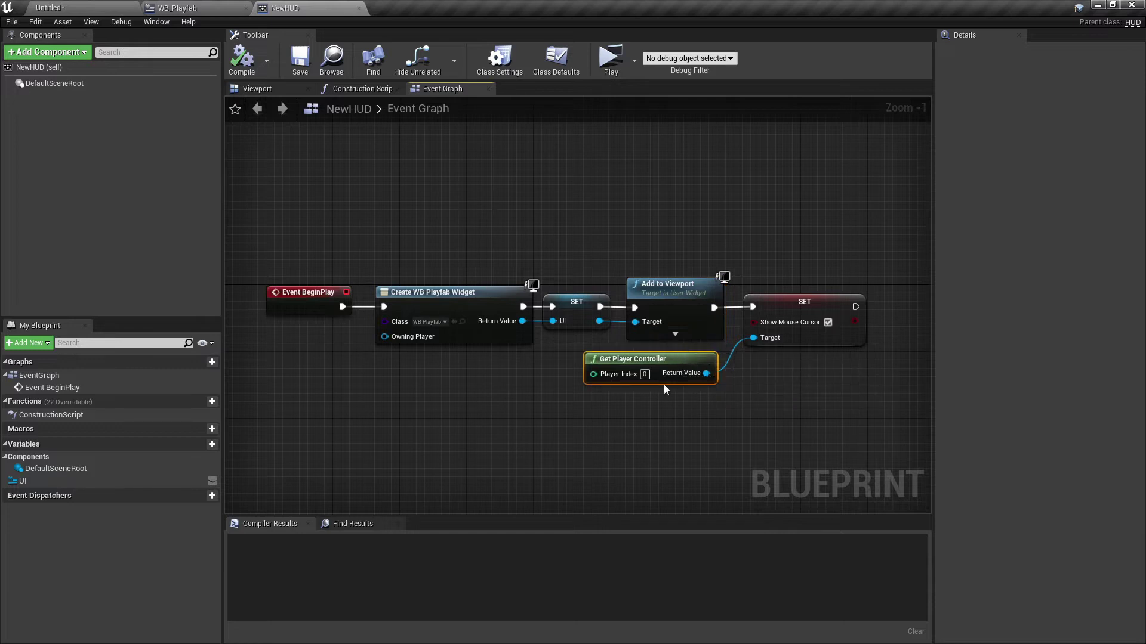
{"action": "left_click", "coordinate": [762, 314]}
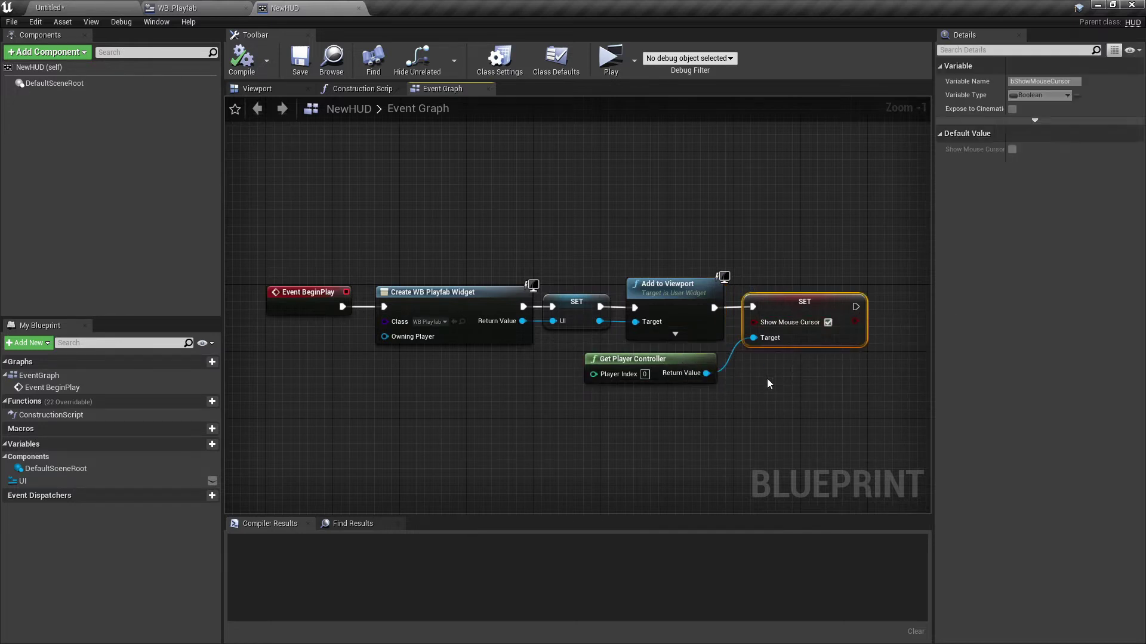
{"action": "left_click_drag", "start_coordinate": [650, 360], "coordinate": [661, 359]}
{"action": "left_click", "coordinate": [507, 392]}
{"action": "right_click_drag", "start_coordinate": [509, 355], "coordinate": [525, 359]}
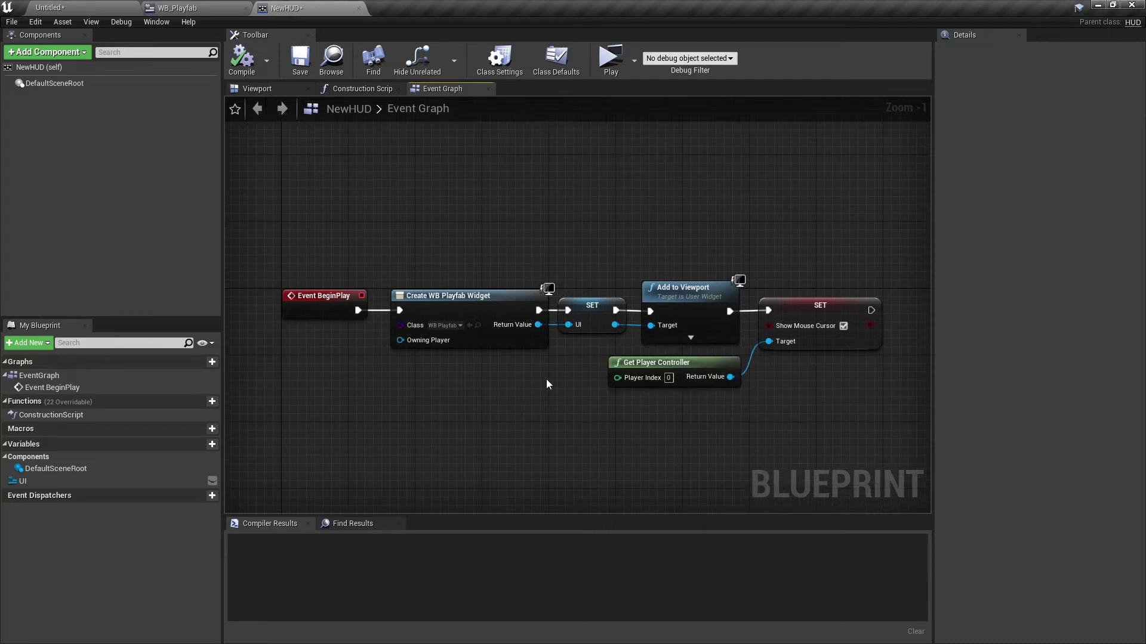
Play the game, type 'a' into a password field, and close the preview.
{"action": "left_click", "coordinate": [610, 57]}
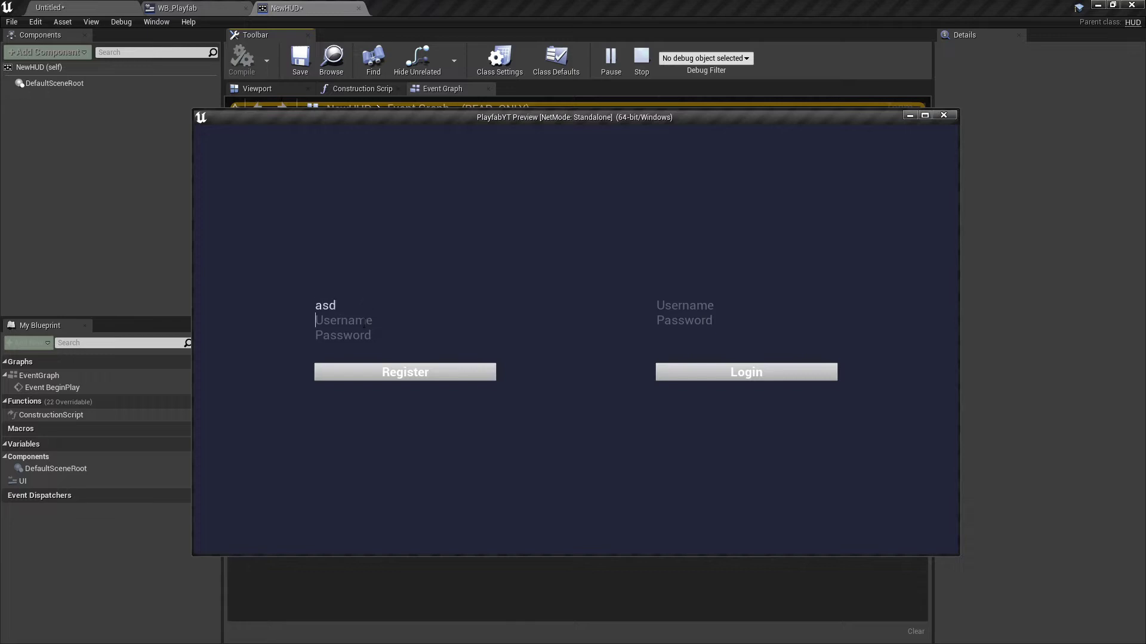
{"action": "left_click", "coordinate": [346, 335]}
{"action": "type", "text": "a"}
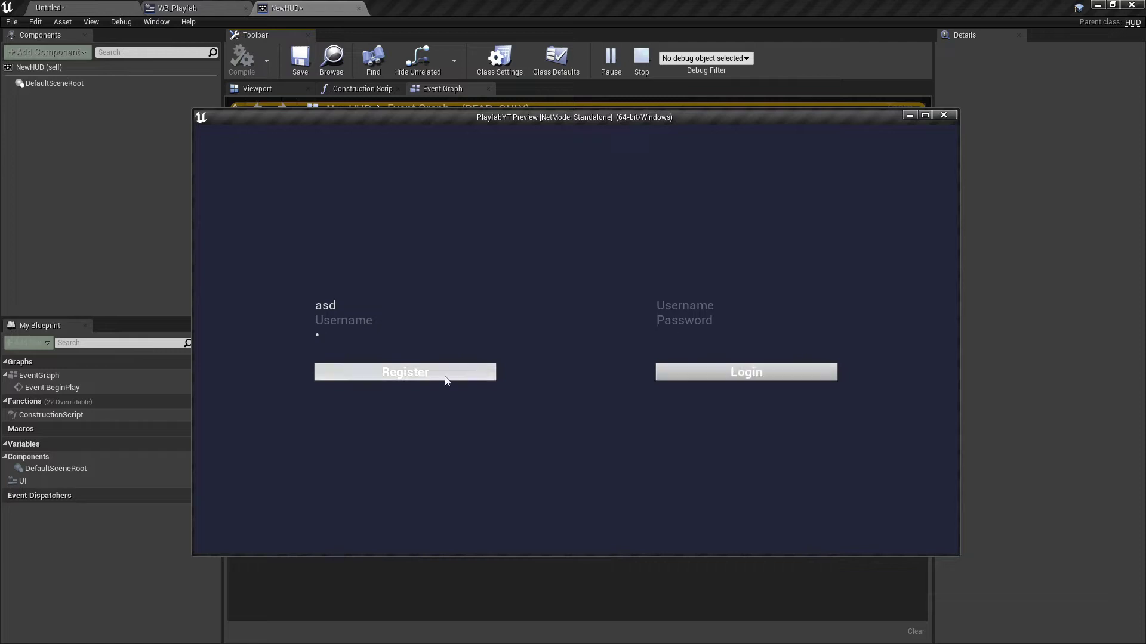
{"action": "left_click", "coordinate": [944, 115]}
Glance at the WB_Playfab designer, then go back to the Untitled level editor.
{"action": "left_click", "coordinate": [203, 9]}
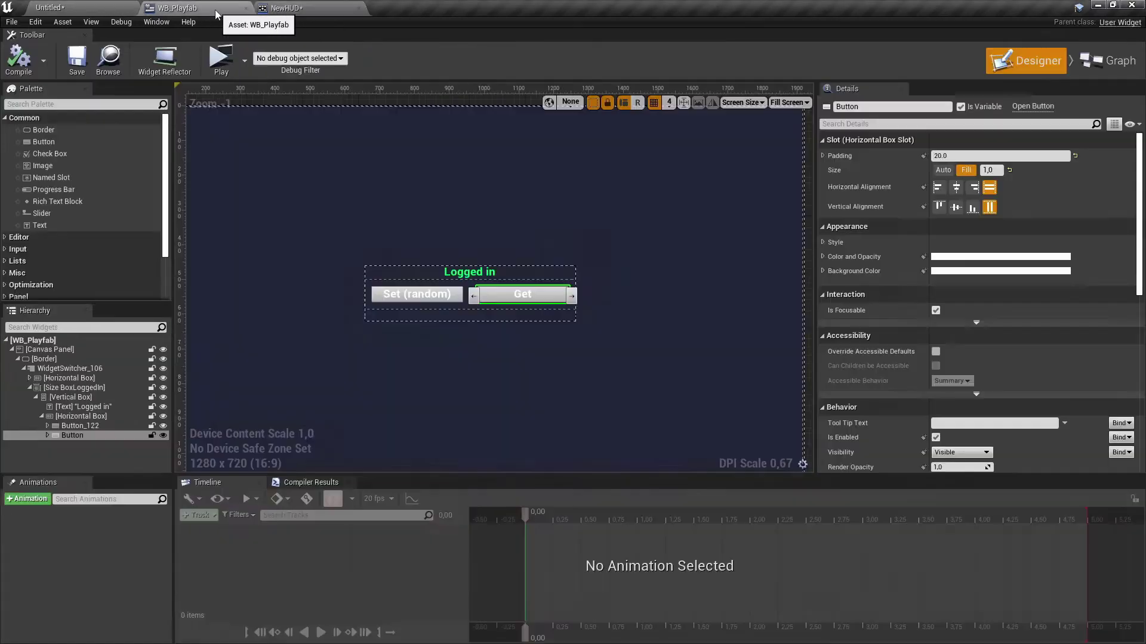
{"action": "left_click", "coordinate": [90, 7]}
{"action": "left_click", "coordinate": [332, 546]}
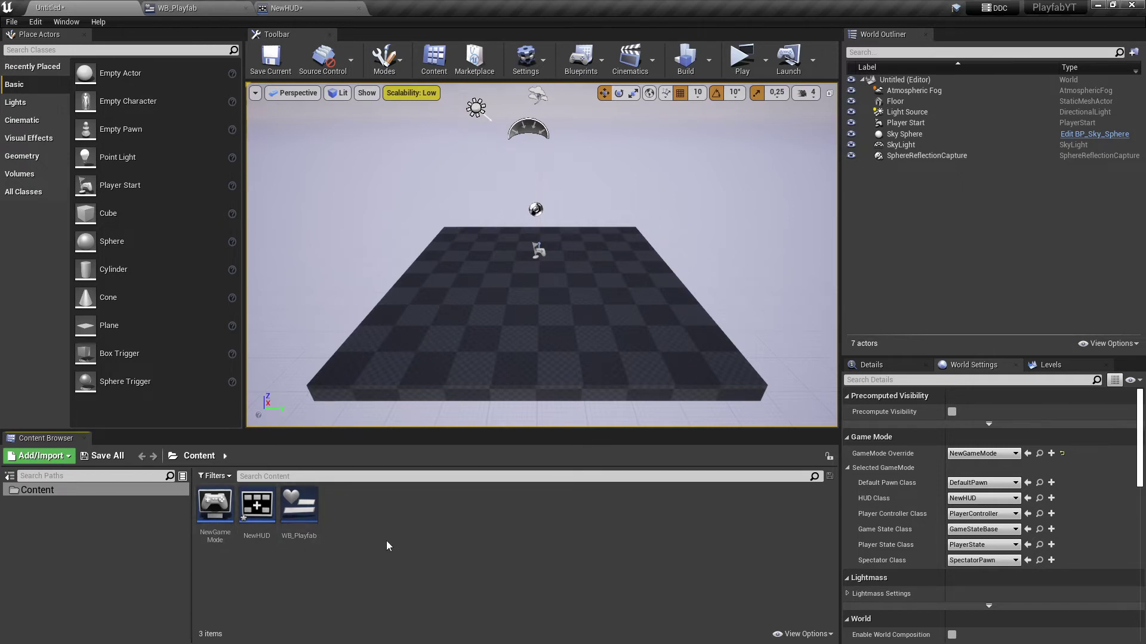
Create a GameInstance-based Blueprint class named MyGameInstance in Content, then open Project Settings.
{"action": "right_click", "coordinate": [349, 518]}
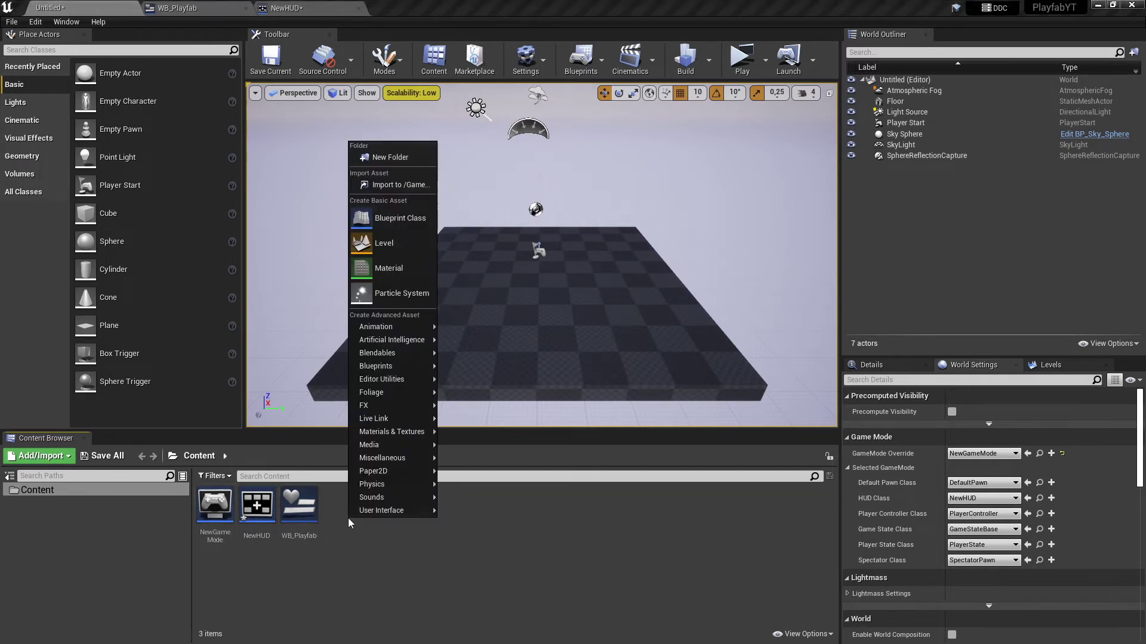
{"action": "left_click", "coordinate": [391, 219]}
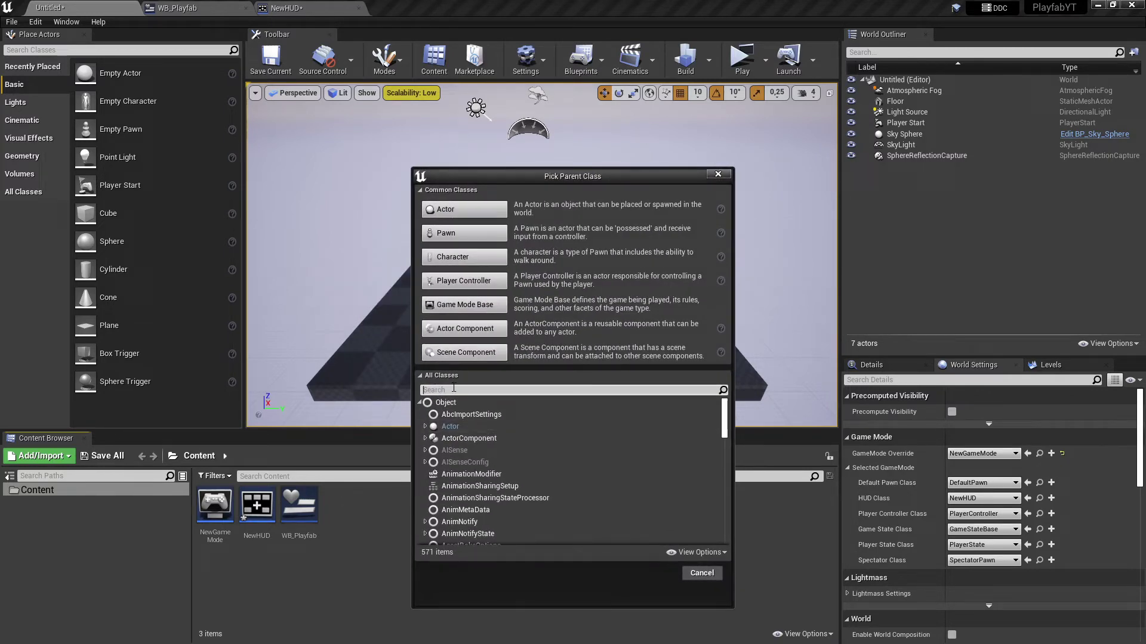
{"action": "type", "text": "f"}
{"action": "key", "text": "BackSpace"}
{"action": "type", "text": "game inst"}
{"action": "left_click", "coordinate": [464, 415]}
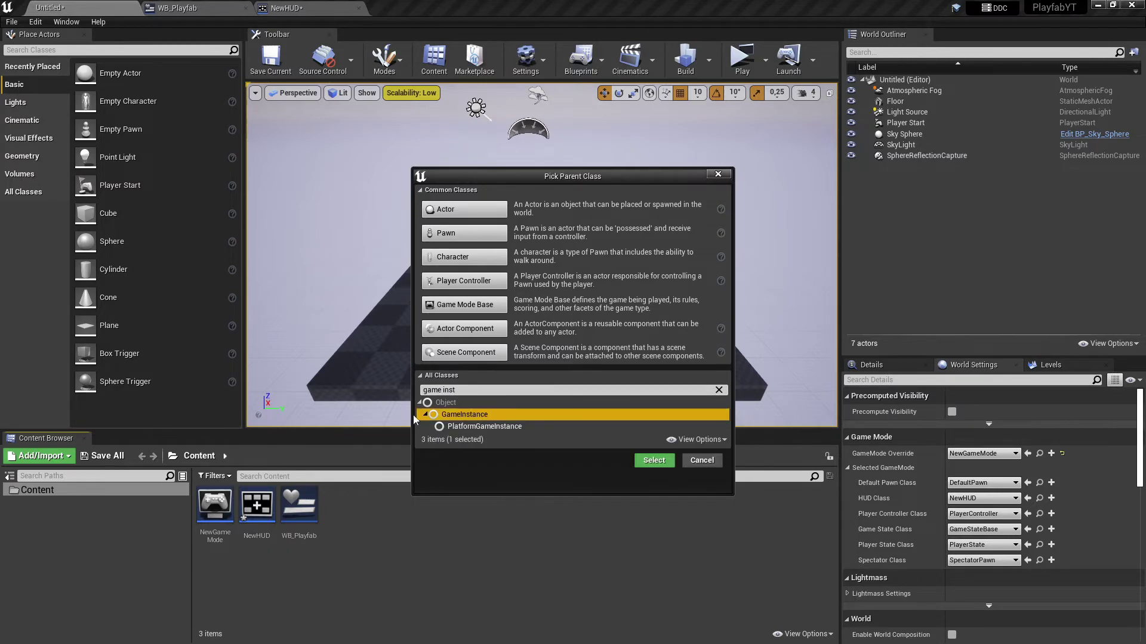
{"action": "left_click", "coordinate": [654, 461]}
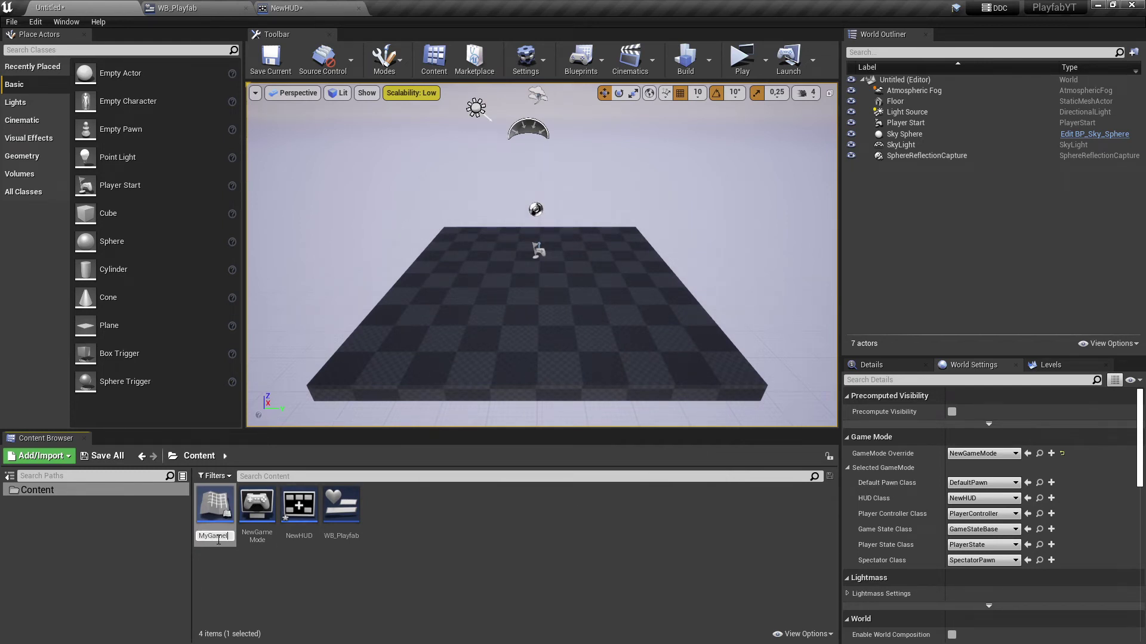
{"action": "type", "text": "MyGameInstance"}
{"action": "key", "text": "Return"}
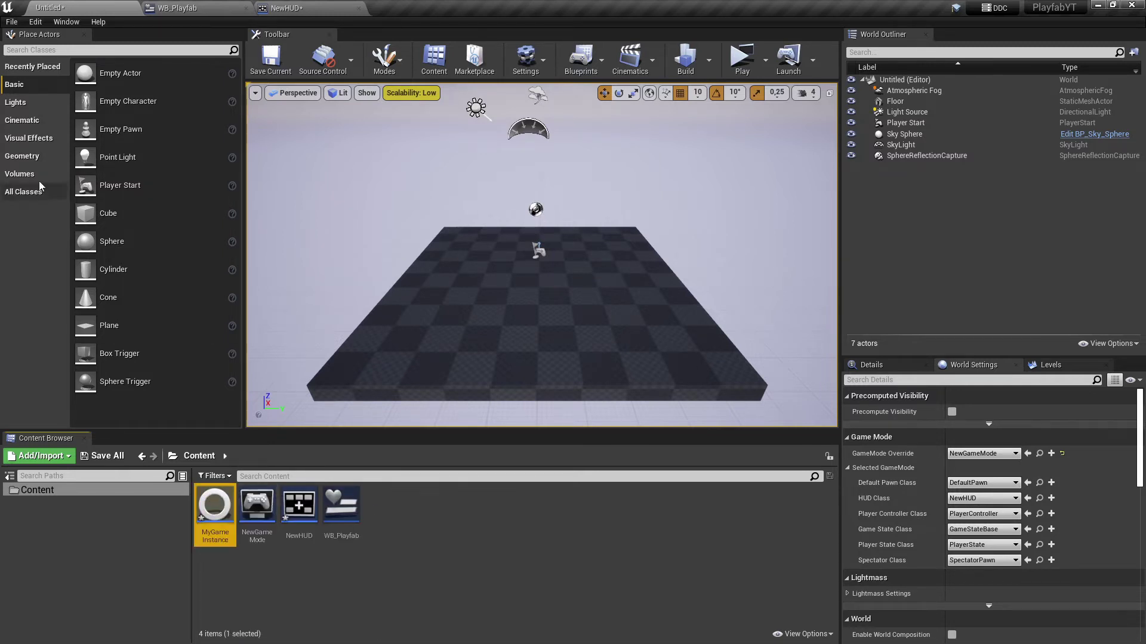
{"action": "left_click", "coordinate": [35, 22]}
{"action": "left_click", "coordinate": [68, 204]}
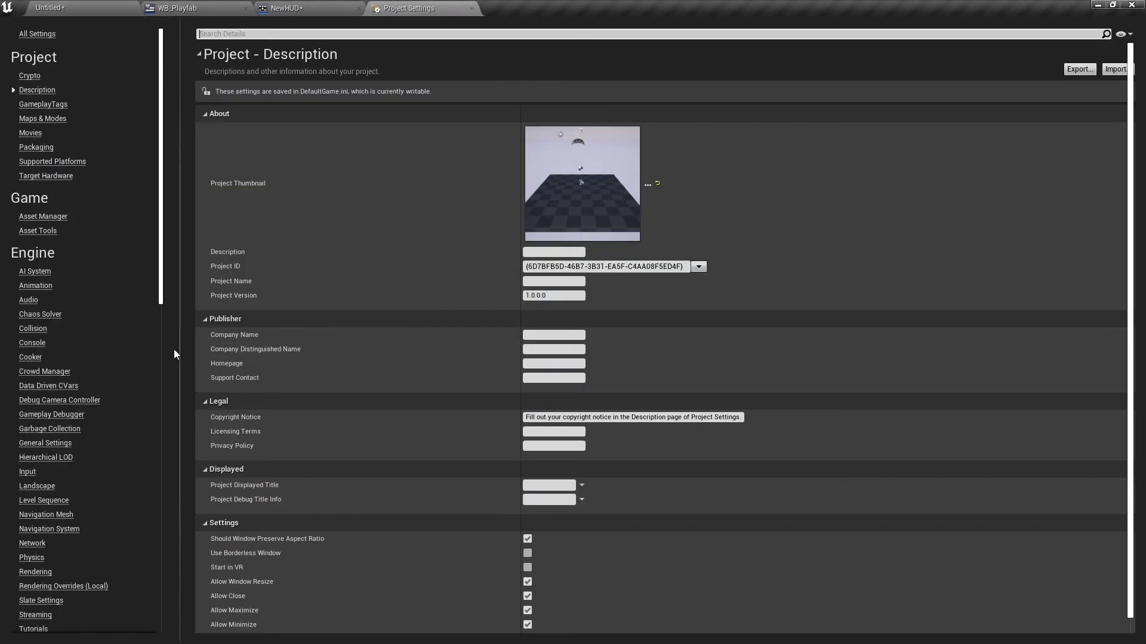
Find 'game insta' in Project Settings and set Game Instance Class to MyGameInstance.
{"action": "left_click", "coordinate": [259, 34]}
{"action": "type", "text": "game"}
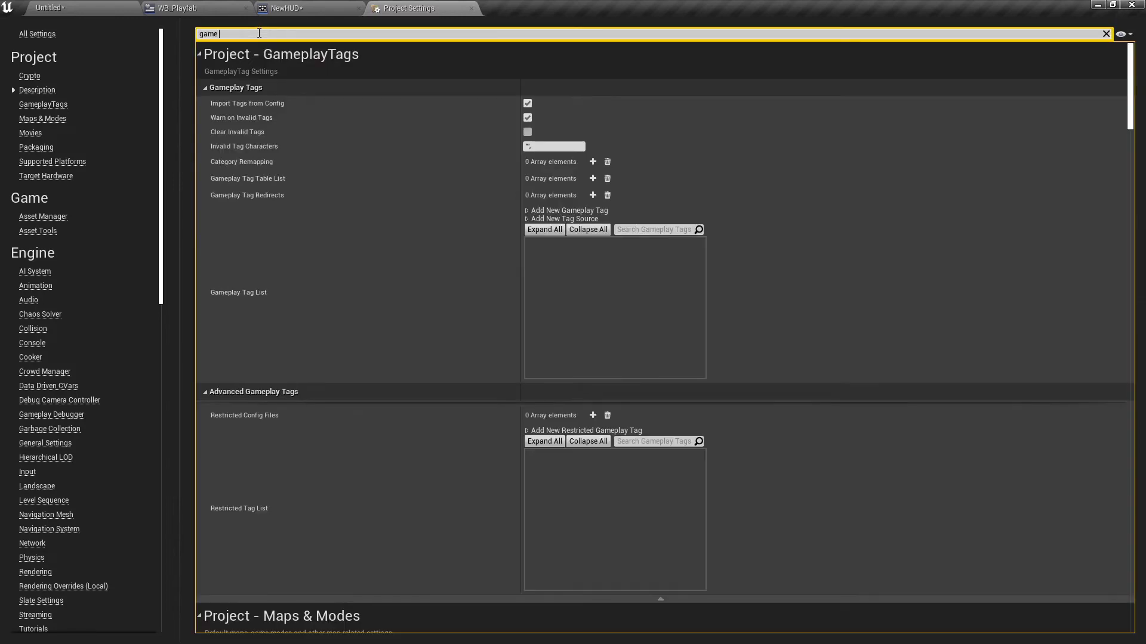
{"action": "type", "text": " insta"}
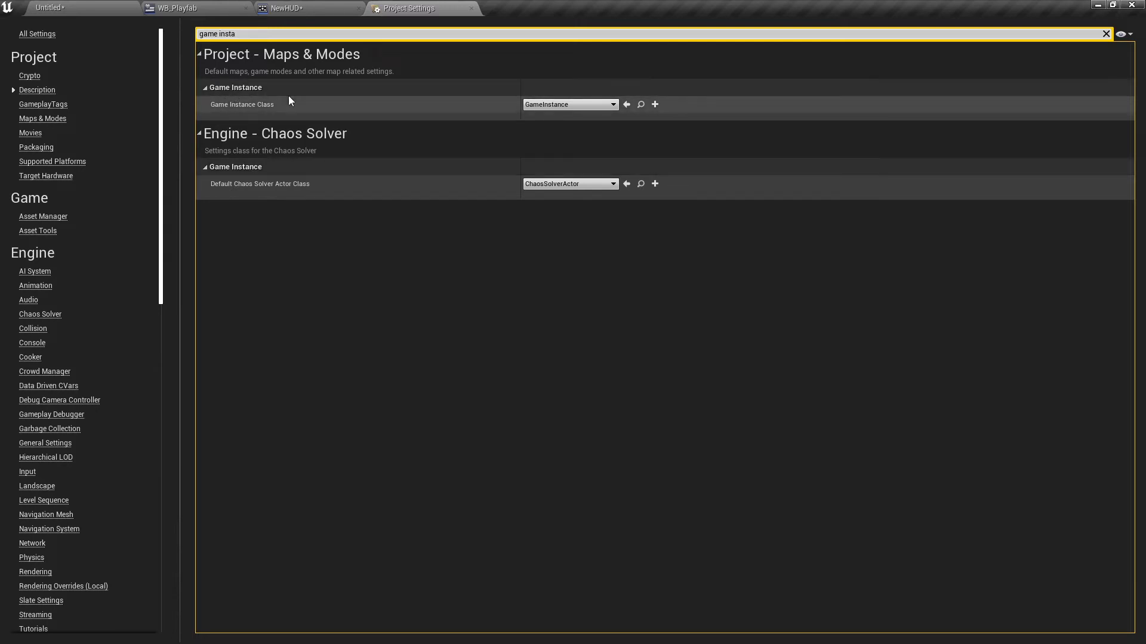
{"action": "left_click", "coordinate": [561, 105]}
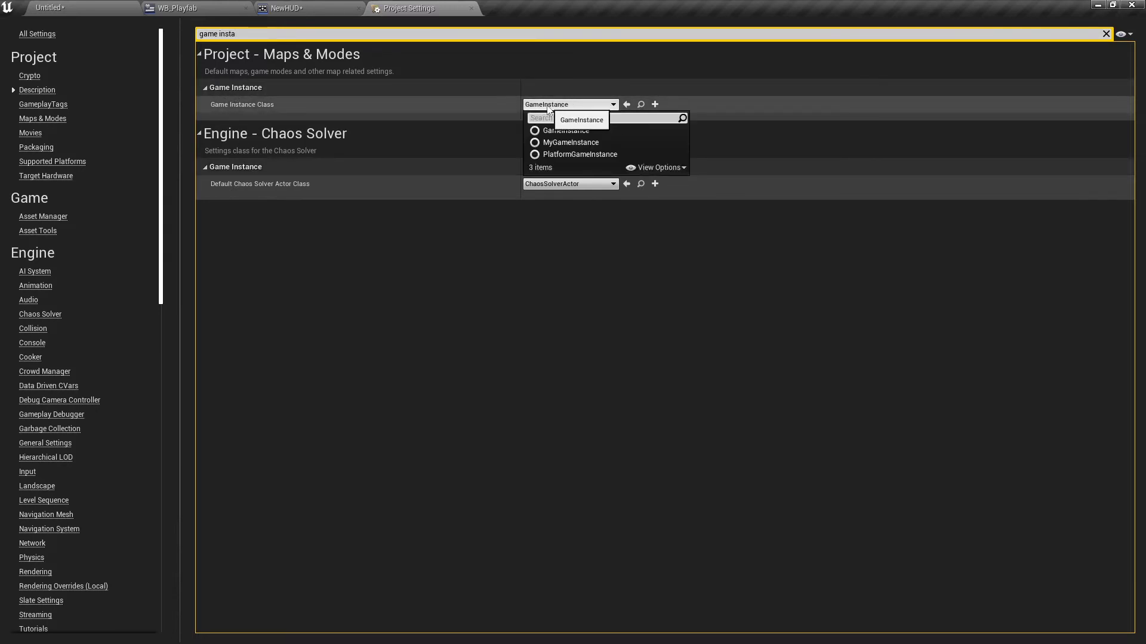
{"action": "left_click", "coordinate": [573, 142]}
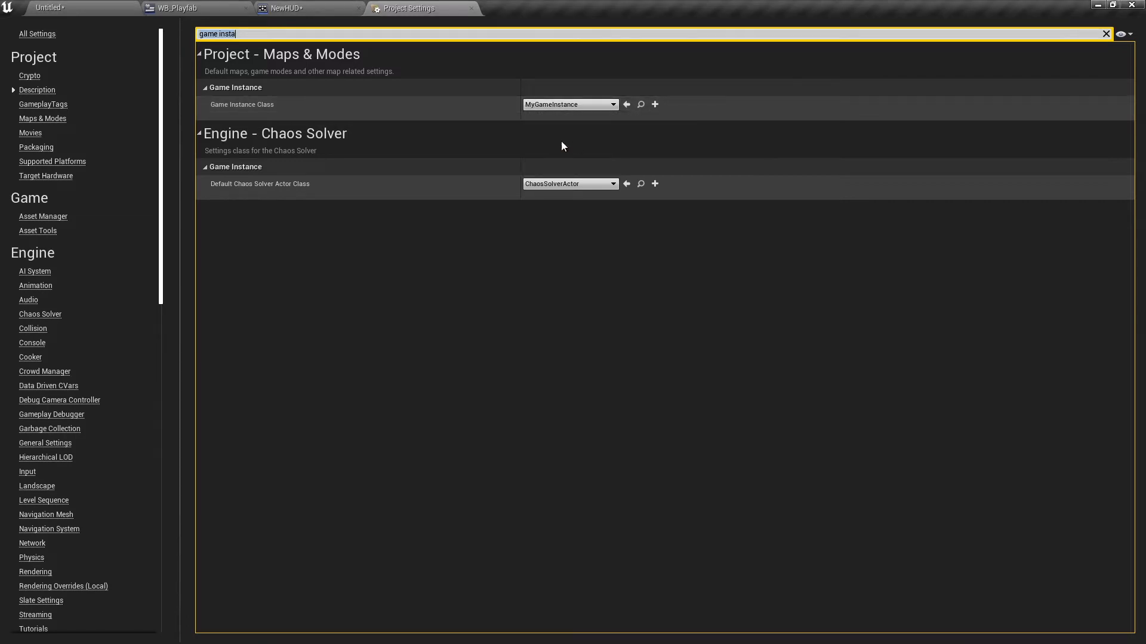
{"action": "left_click", "coordinate": [641, 105]}
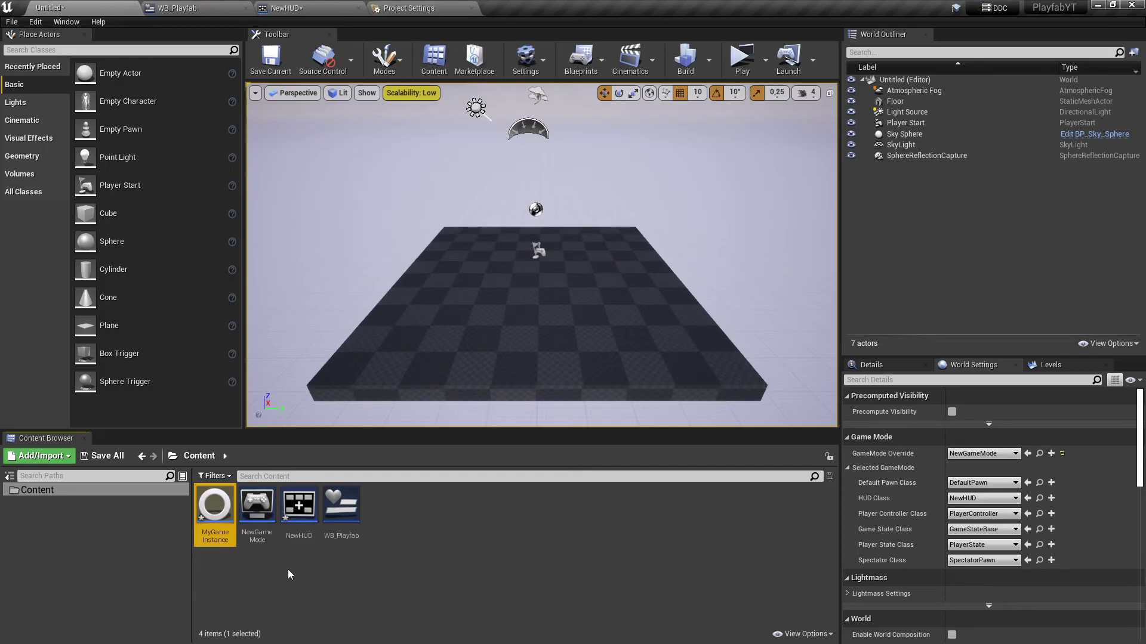
Open MyGameInstance in the full Blueprint editor and add a variable named UI_Ref.
{"action": "left_click", "coordinate": [289, 575]}
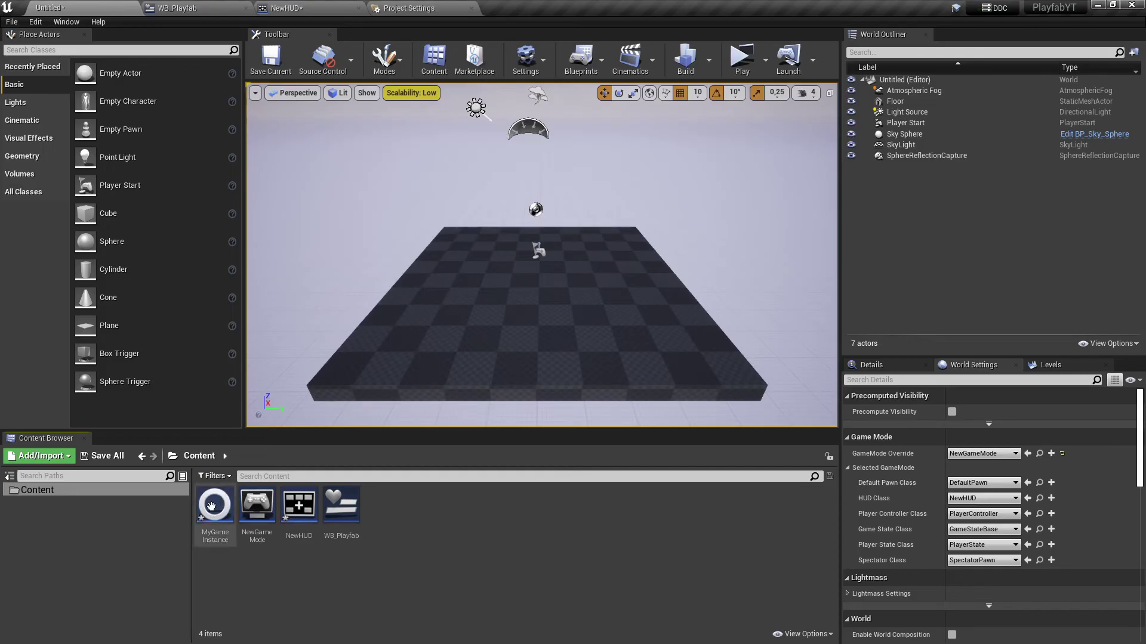
{"action": "double_click", "coordinate": [216, 505]}
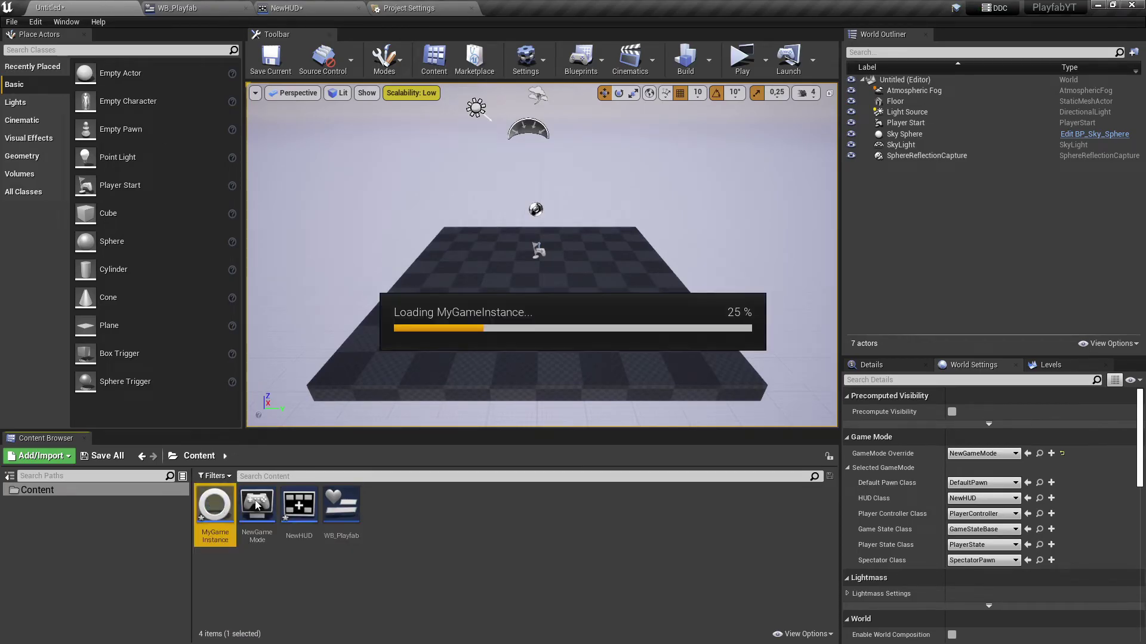
{"action": "left_click", "coordinate": [486, 114]}
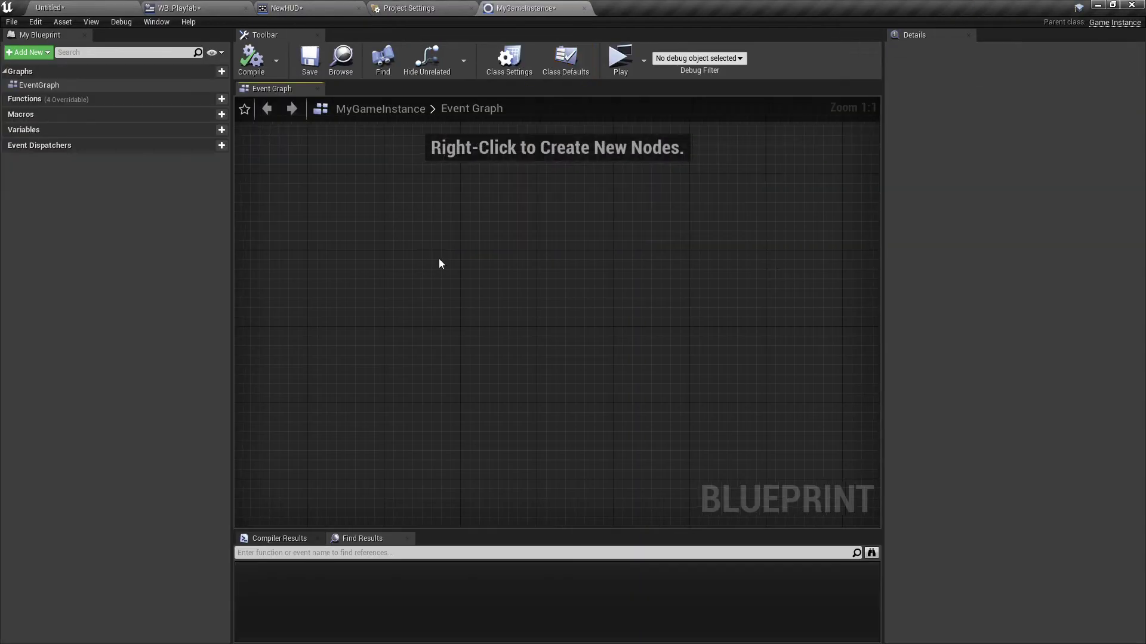
{"action": "left_click", "coordinate": [222, 130]}
{"action": "type", "text": "UI_Ref"}
{"action": "key", "text": "Return"}
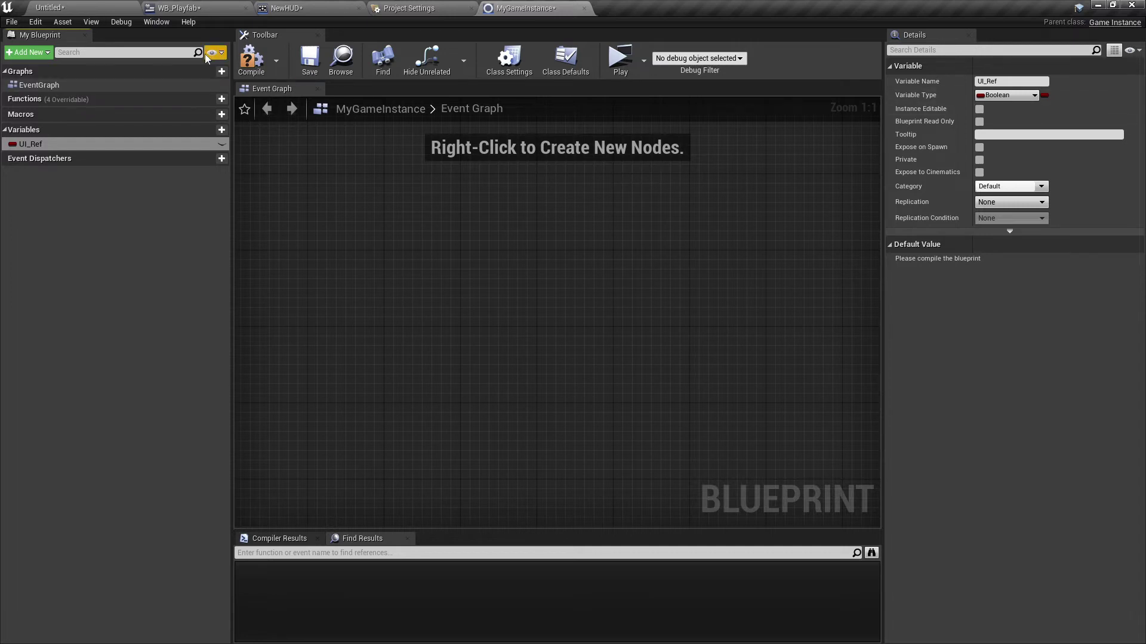
Set UI_Ref's variable type to a WB Playfab reference.
{"action": "left_click", "coordinate": [179, 8]}
{"action": "right_click_drag", "start_coordinate": [328, 261], "coordinate": [347, 234]}
{"action": "left_click", "coordinate": [520, 8]}
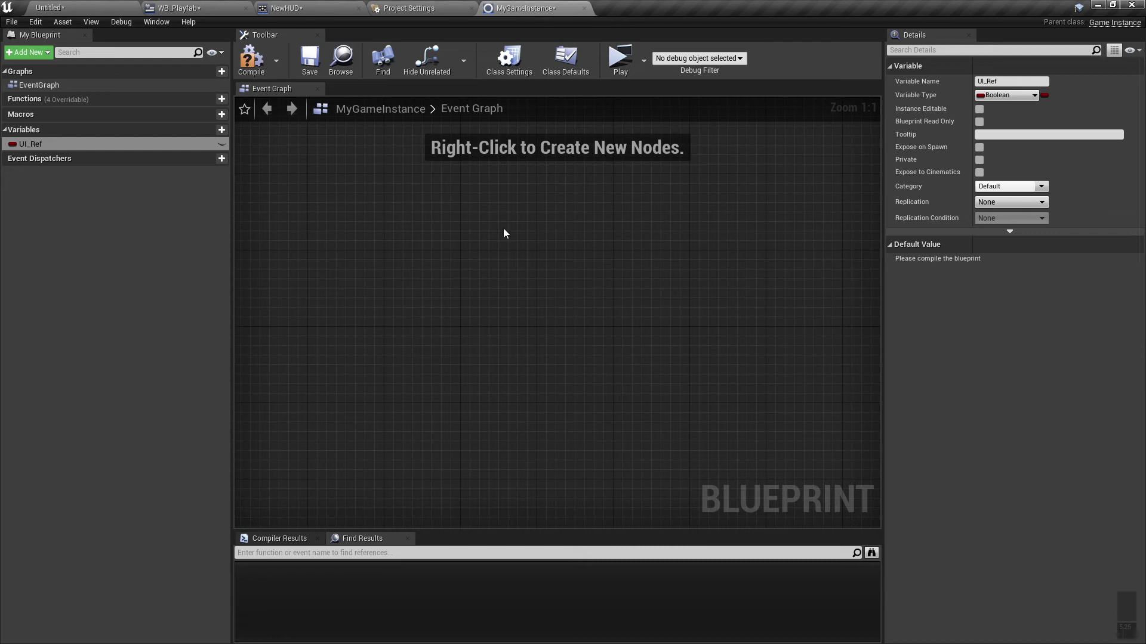
{"action": "left_click", "coordinate": [994, 97]}
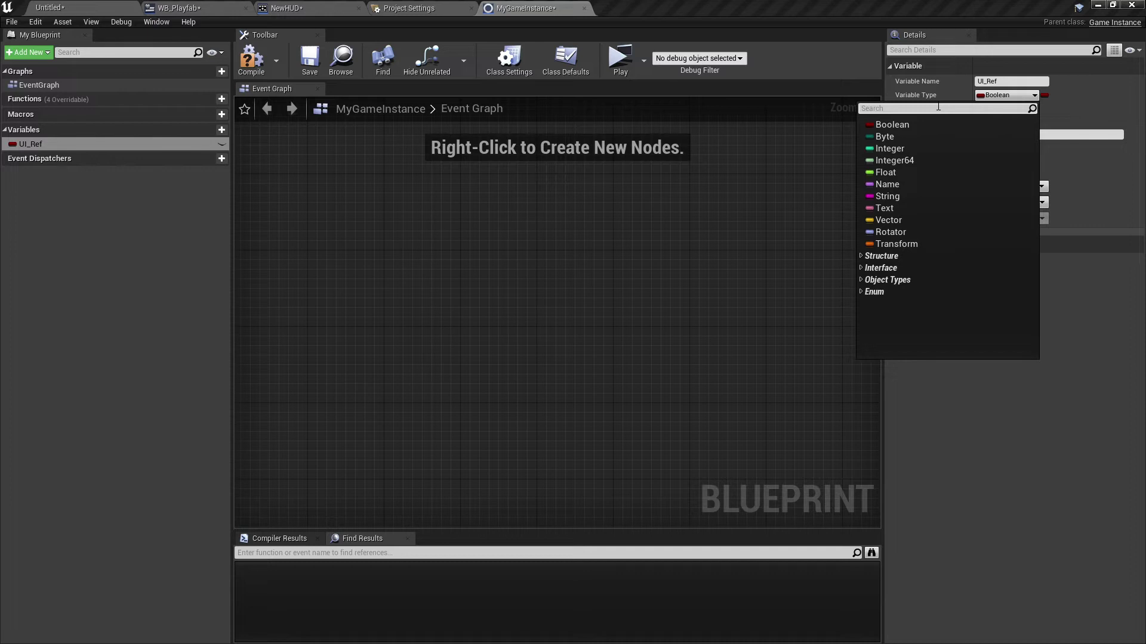
{"action": "type", "text": "WB"}
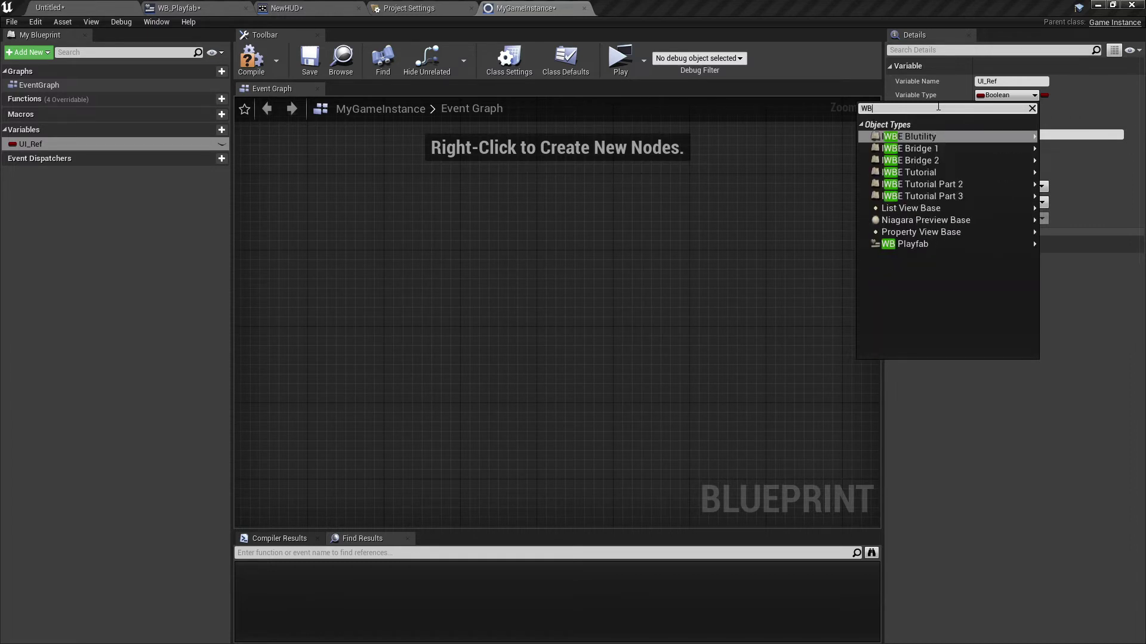
{"action": "type", "text": "_pla"}
{"action": "left_click", "coordinate": [913, 137]}
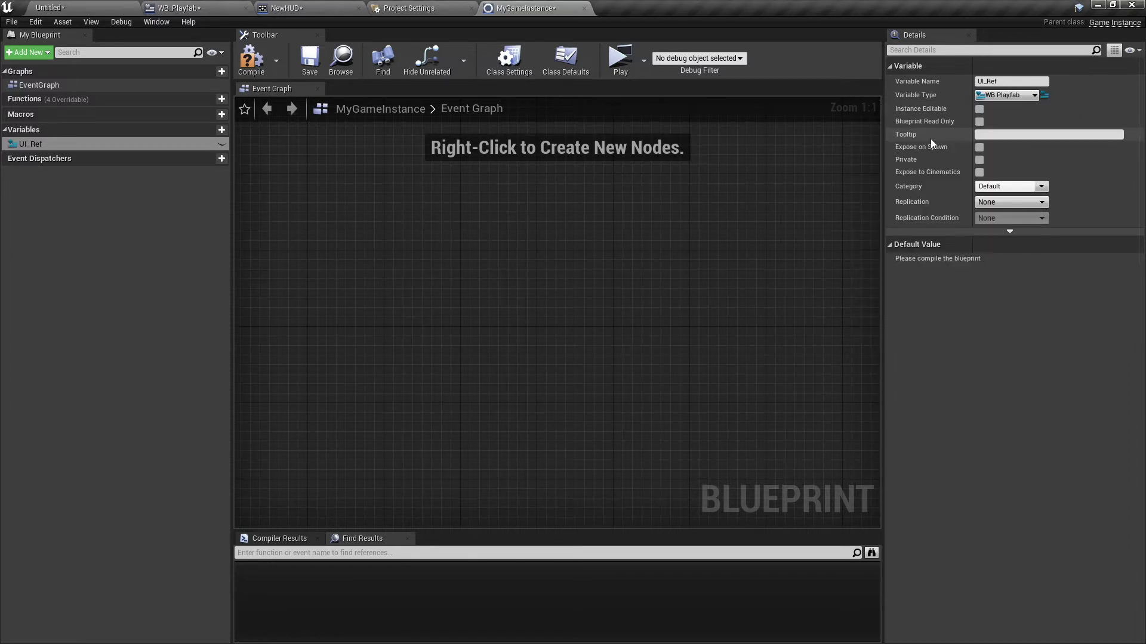
Place a SET UI_Ref node and add a custom event named Setup.
{"action": "left_click", "coordinate": [51, 143]}
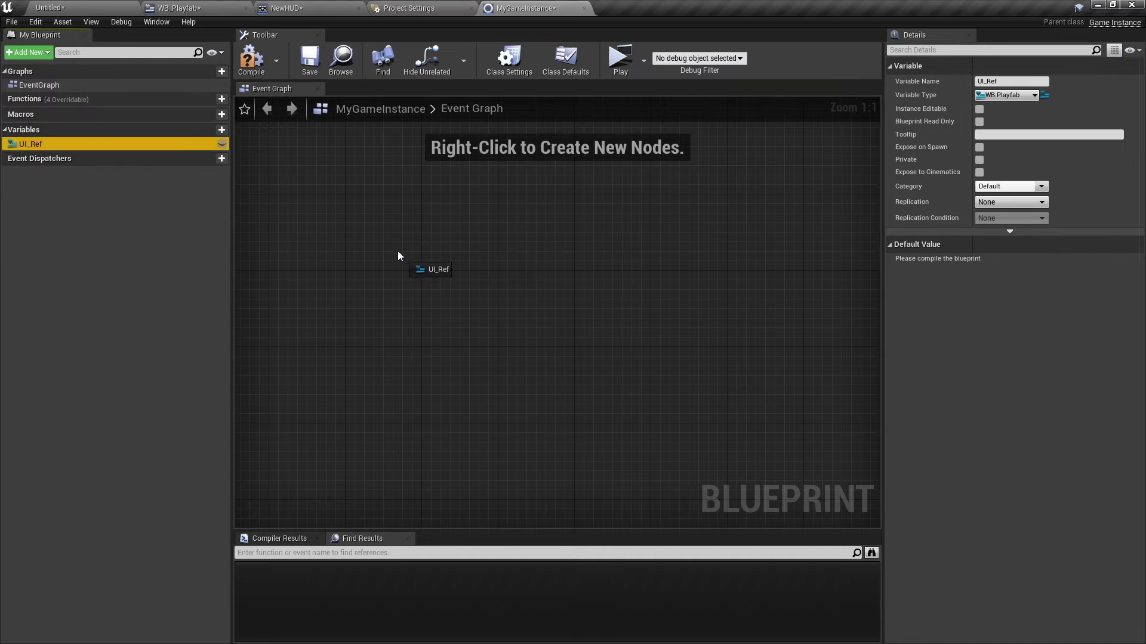
{"action": "left_click_drag", "start_coordinate": [498, 224], "coordinate": [500, 275], "text": "alt"}
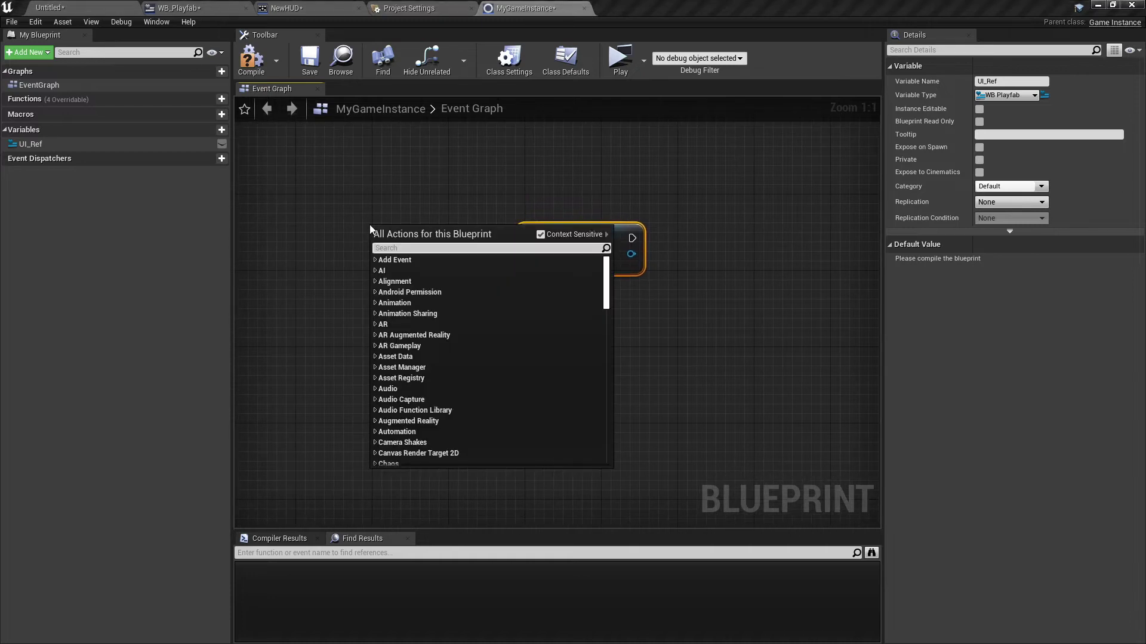
{"action": "right_click", "coordinate": [370, 224]}
{"action": "left_click", "coordinate": [385, 260]}
{"action": "left_click", "coordinate": [397, 271]}
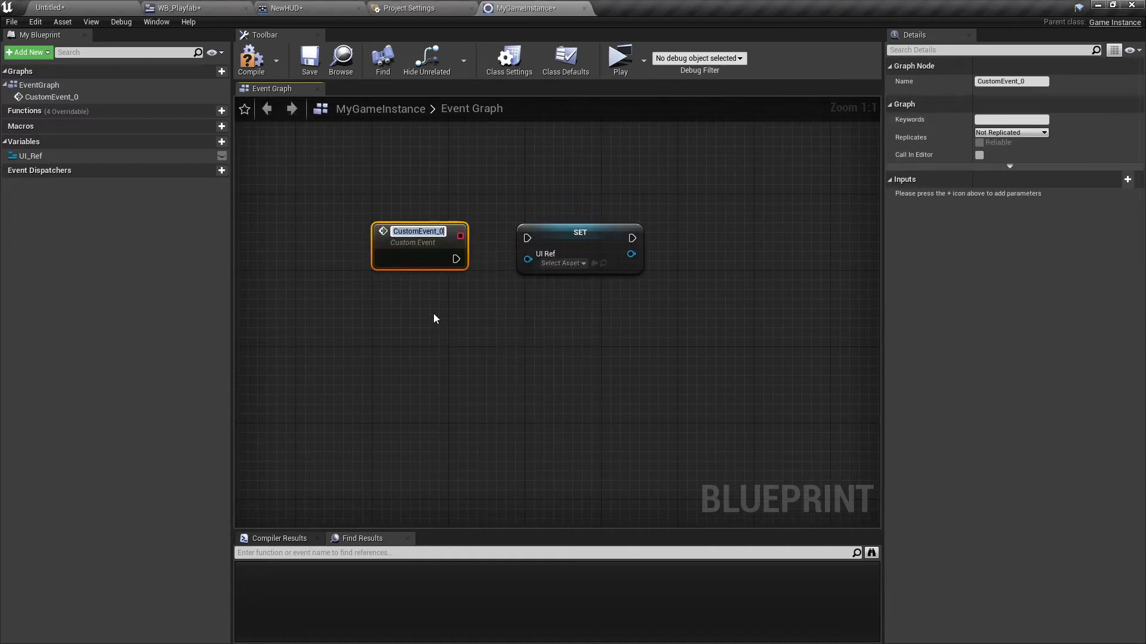
{"action": "type", "text": "Setup"}
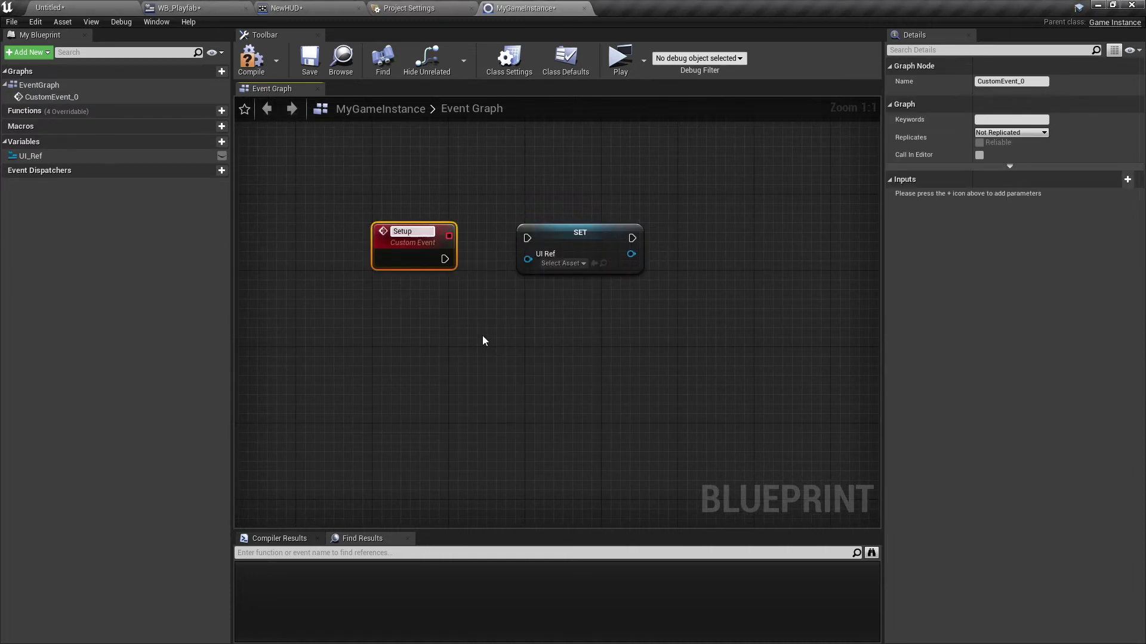
{"action": "key", "text": "Return"}
Wire Setup into SET, give Setup a UI Ref input feeding it, and tidy the nodes.
{"action": "left_click_drag", "start_coordinate": [445, 257], "coordinate": [529, 238]}
{"action": "left_click_drag", "start_coordinate": [396, 257], "coordinate": [395, 237]}
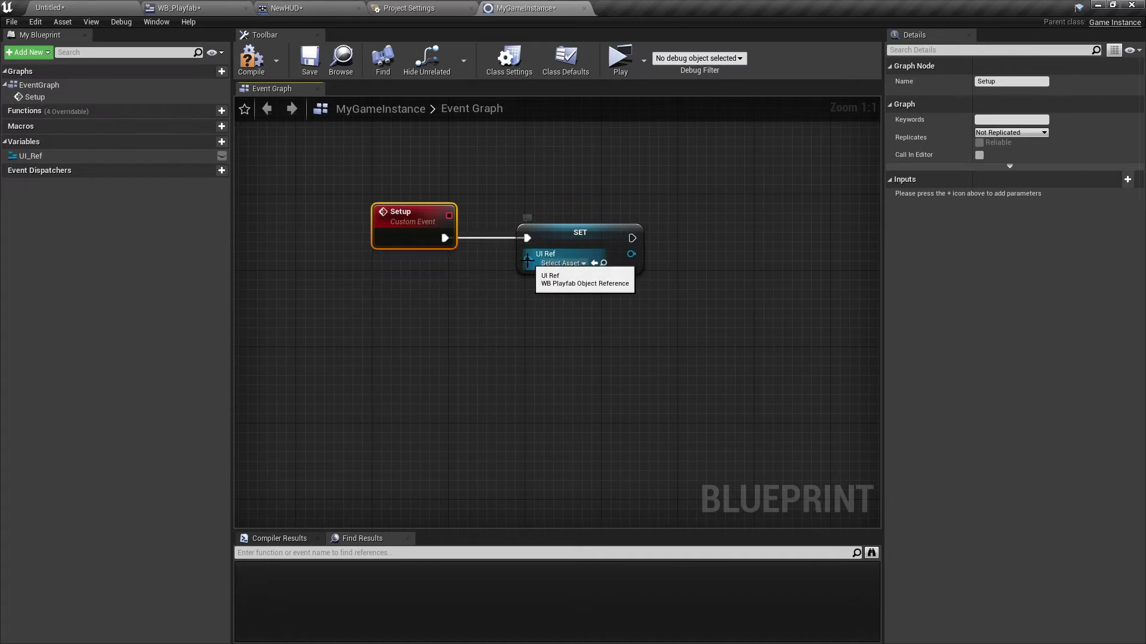
{"action": "left_click_drag", "start_coordinate": [528, 260], "coordinate": [404, 238]}
{"action": "scroll", "coordinate": [421, 252], "scroll_direction": "up", "scroll_amount": 4}
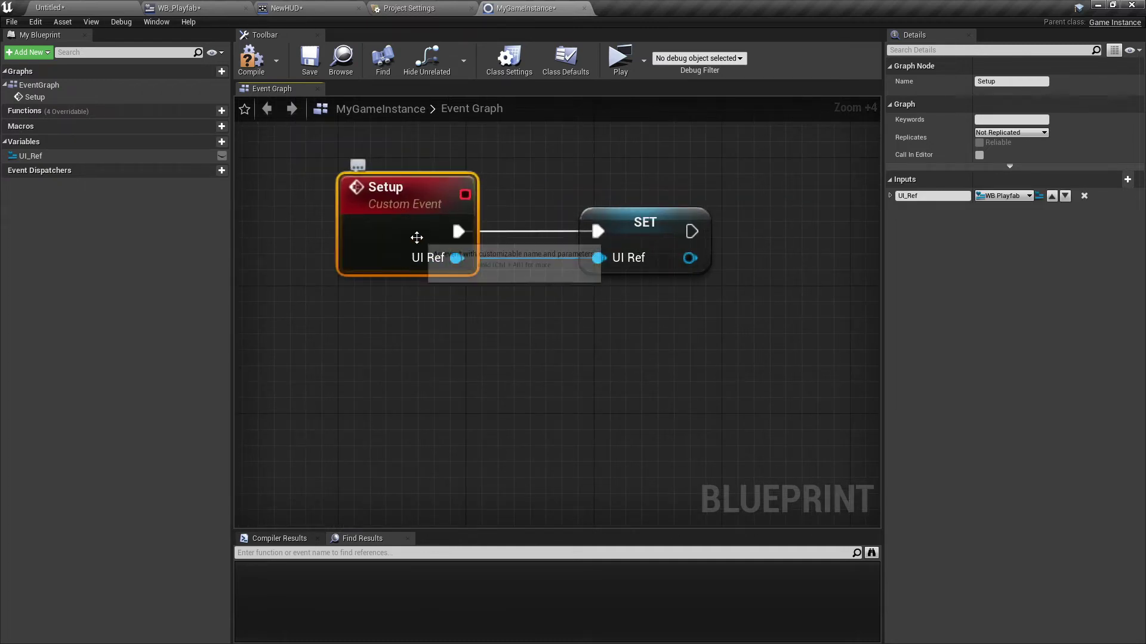
{"action": "scroll", "coordinate": [457, 280], "scroll_direction": "down", "scroll_amount": 2}
{"action": "left_click", "coordinate": [588, 256]}
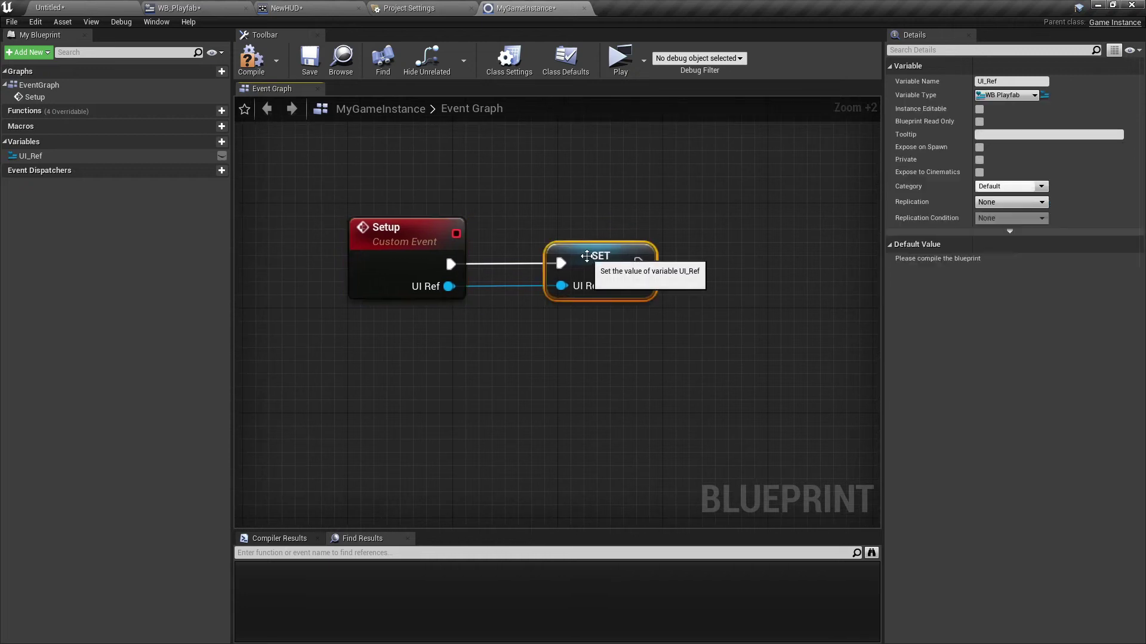
{"action": "left_click_drag", "start_coordinate": [588, 257], "coordinate": [549, 258]}
{"action": "scroll", "coordinate": [394, 286], "scroll_direction": "down", "scroll_amount": 3}
{"action": "left_click", "coordinate": [394, 281]}
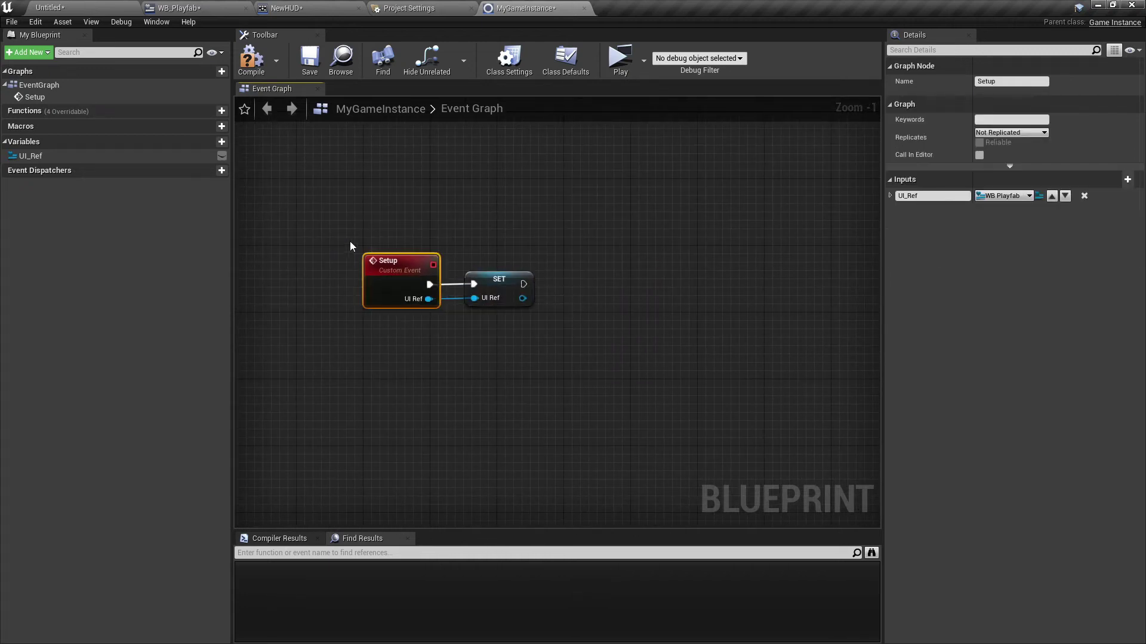
{"action": "left_click_drag", "start_coordinate": [353, 232], "coordinate": [447, 321]}
{"action": "right_click_drag", "start_coordinate": [446, 321], "coordinate": [446, 289]}
Add an Event Construct node to WB_Playfab's event graph.
{"action": "left_click", "coordinate": [201, 11]}
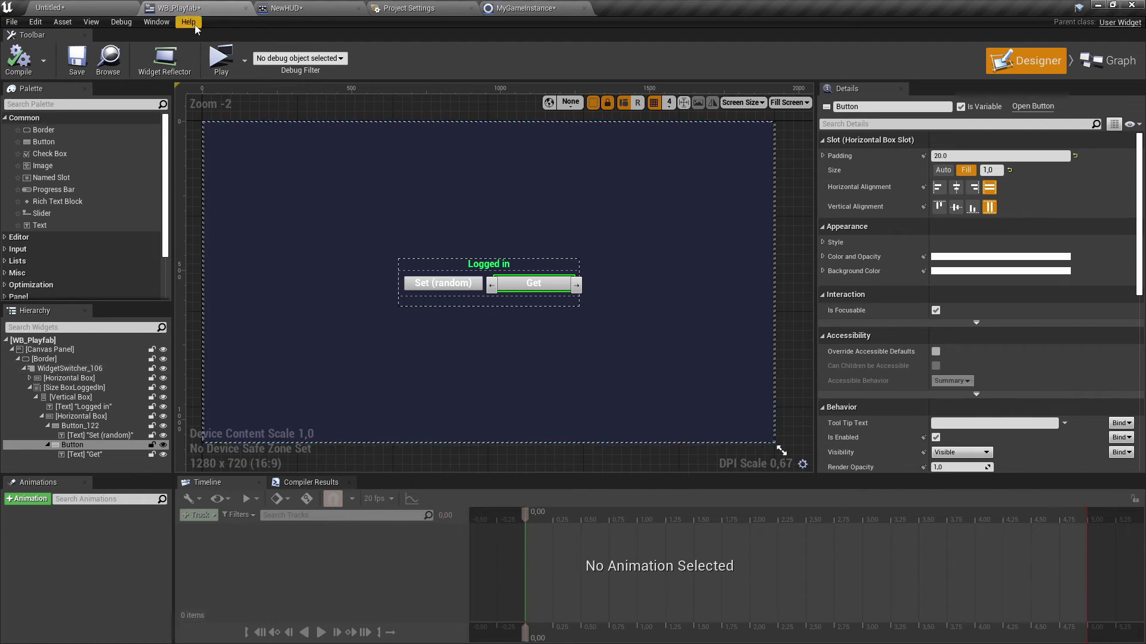
{"action": "left_click", "coordinate": [1099, 71]}
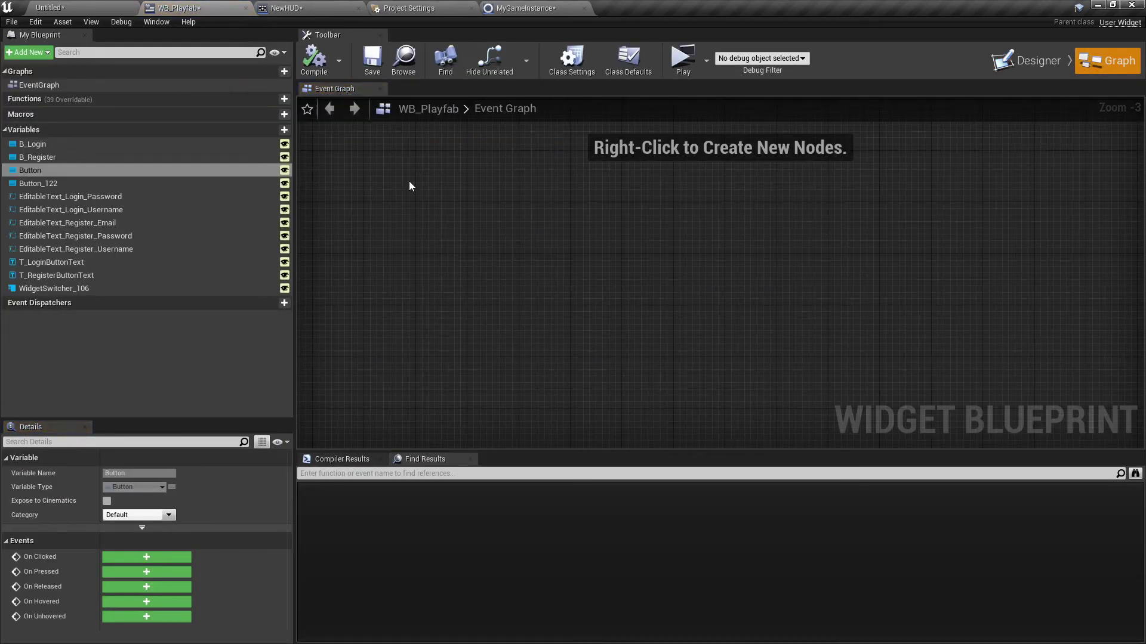
{"action": "right_click", "coordinate": [495, 235]}
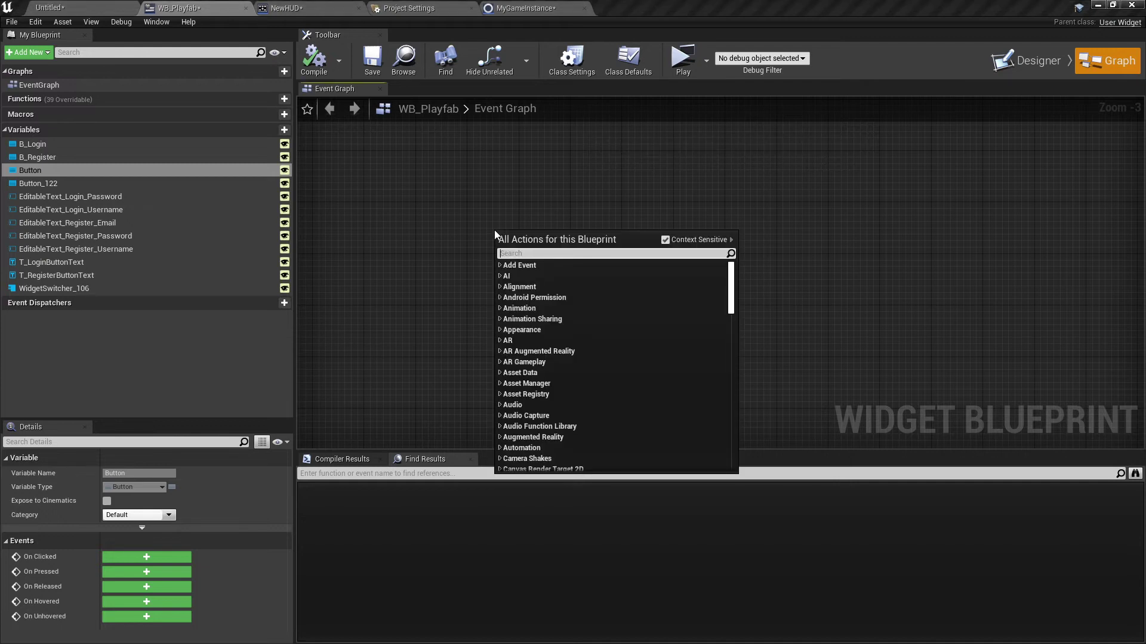
{"action": "type", "text": "Event "}
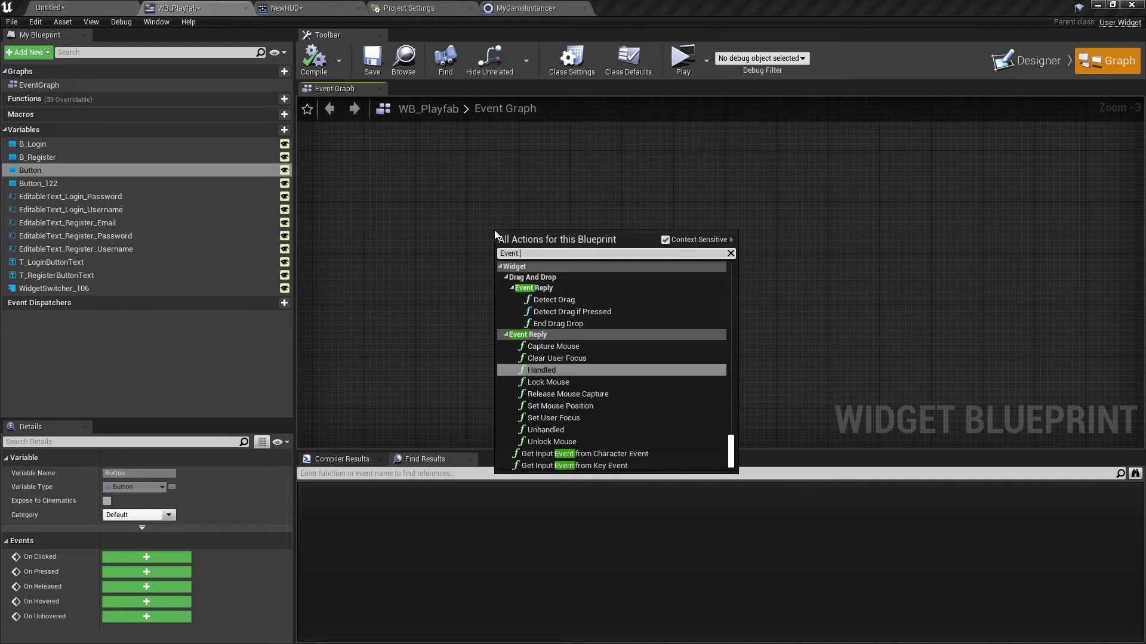
{"action": "type", "text": "Construct"}
{"action": "key", "text": "Return"}
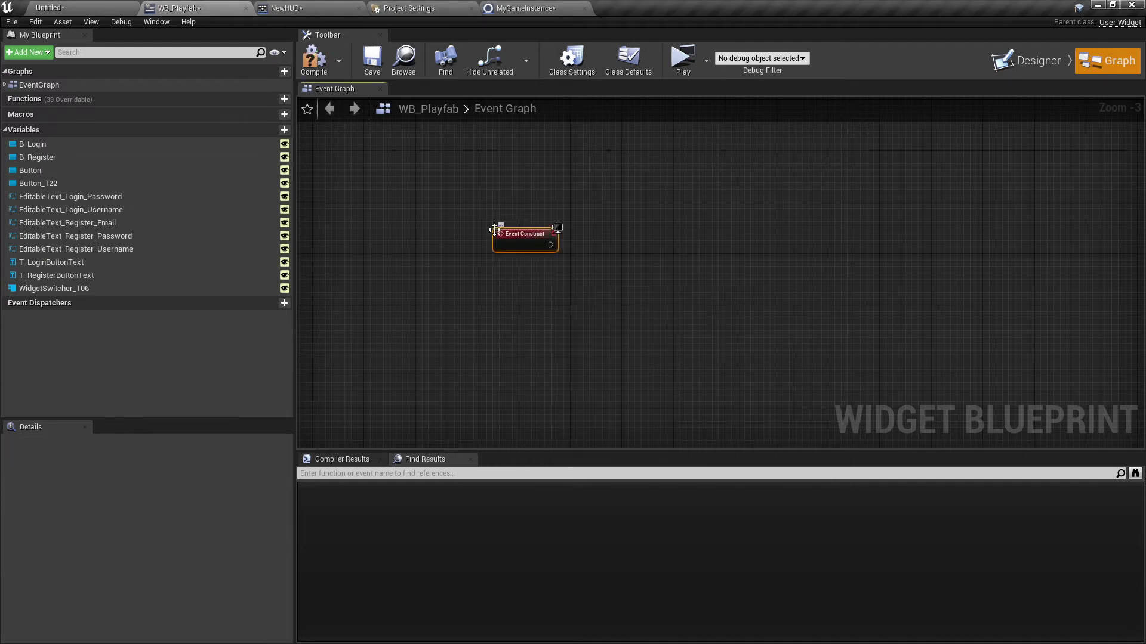
{"action": "scroll", "coordinate": [495, 230], "scroll_direction": "up", "scroll_amount": 5, "text": "ctrl"}
{"action": "left_click_drag", "start_coordinate": [519, 251], "coordinate": [412, 187]}
Connect Event Construct to a new Cast To MyGameInstance node.
{"action": "left_click_drag", "start_coordinate": [495, 194], "coordinate": [528, 199]}
{"action": "type", "text": "cast t"}
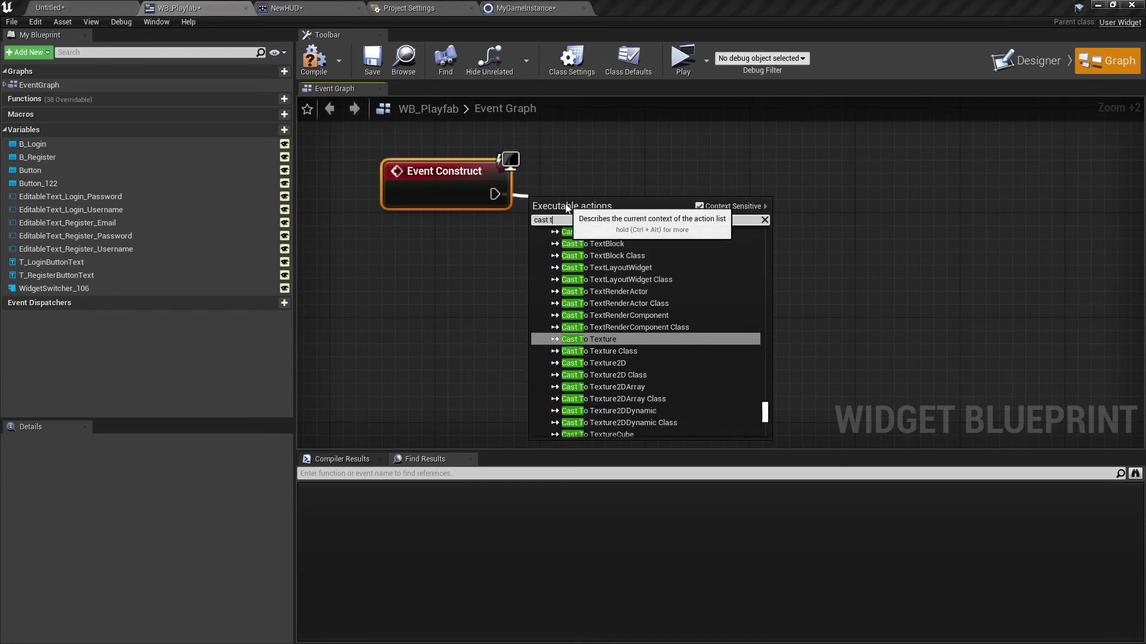
{"action": "type", "text": "o my"}
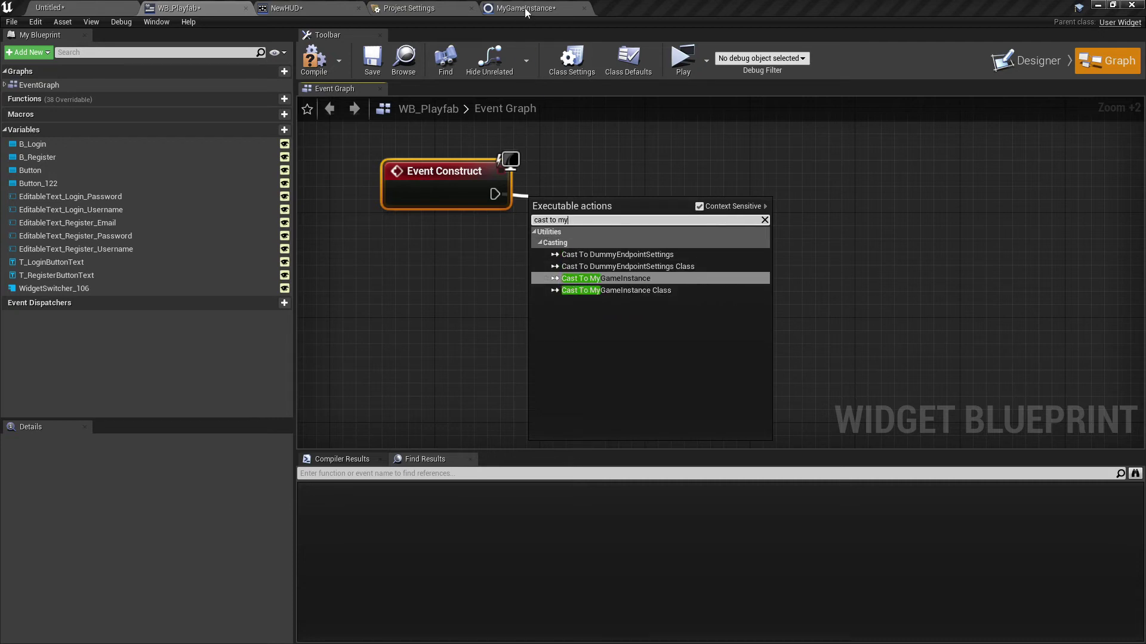
{"action": "left_click", "coordinate": [604, 278]}
{"action": "left_click_drag", "start_coordinate": [564, 214], "coordinate": [630, 174]}
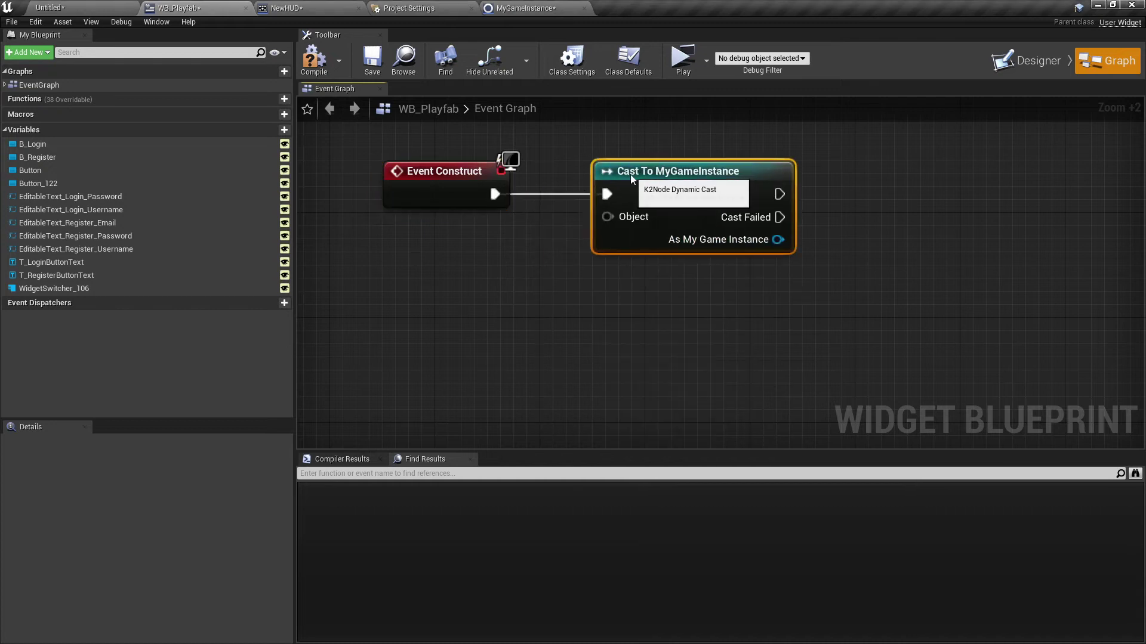
Feed Get Game Instance into the cast's Object input and arrange the nodes.
{"action": "left_click_drag", "start_coordinate": [607, 217], "coordinate": [510, 287]}
{"action": "type", "text": "get game"}
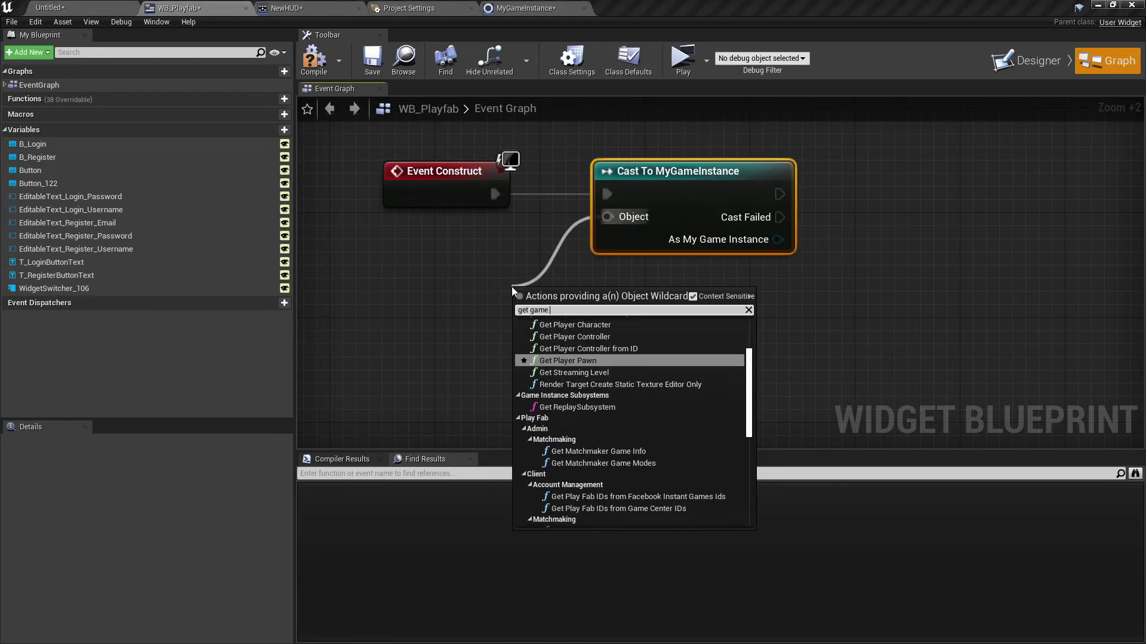
{"action": "type", "text": "inst"}
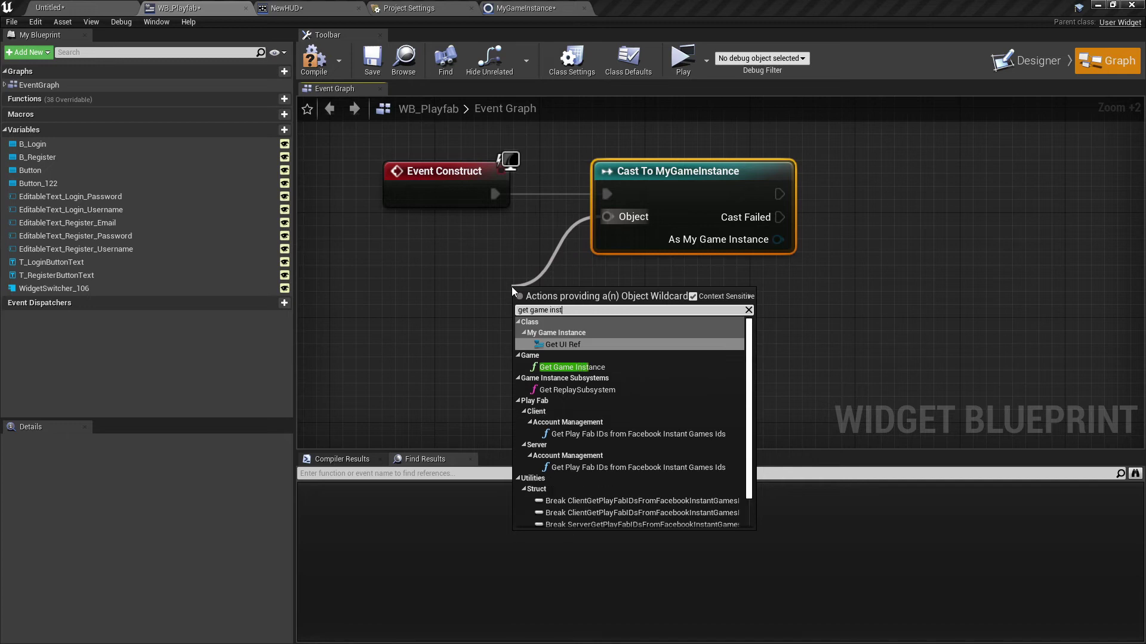
{"action": "left_click", "coordinate": [587, 368]}
{"action": "left_click_drag", "start_coordinate": [568, 333], "coordinate": [463, 256]}
{"action": "scroll", "coordinate": [632, 295], "scroll_direction": "down", "scroll_amount": 3}
{"action": "right_click_drag", "start_coordinate": [632, 294], "coordinate": [574, 269]}
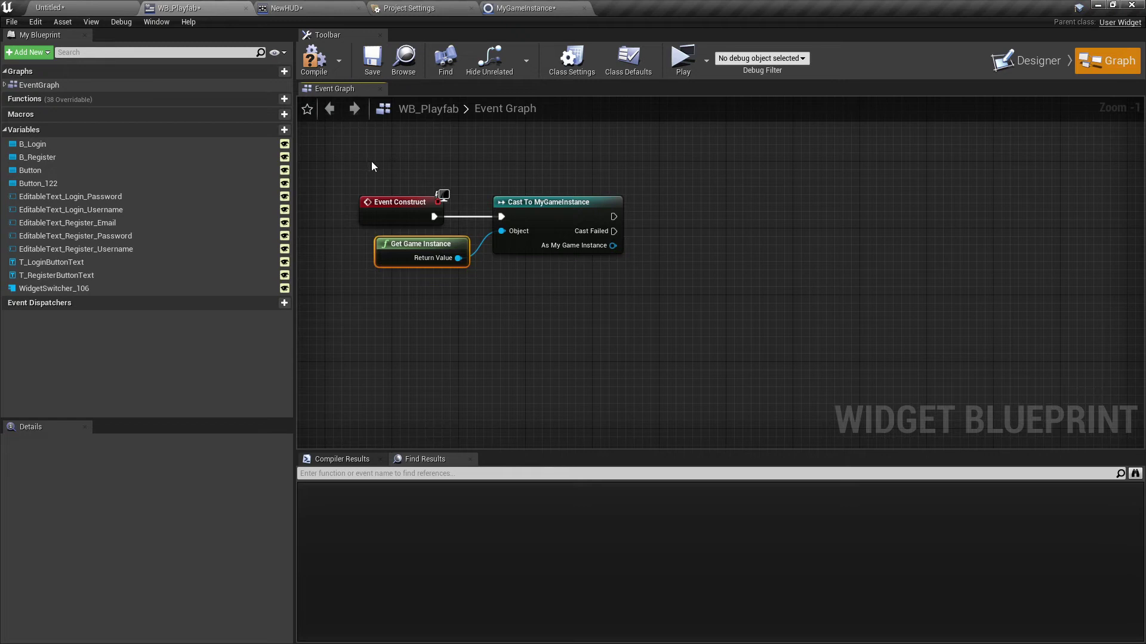
{"action": "right_click_drag", "start_coordinate": [374, 166], "coordinate": [450, 175]}
{"action": "right_click_drag", "start_coordinate": [564, 261], "coordinate": [510, 275]}
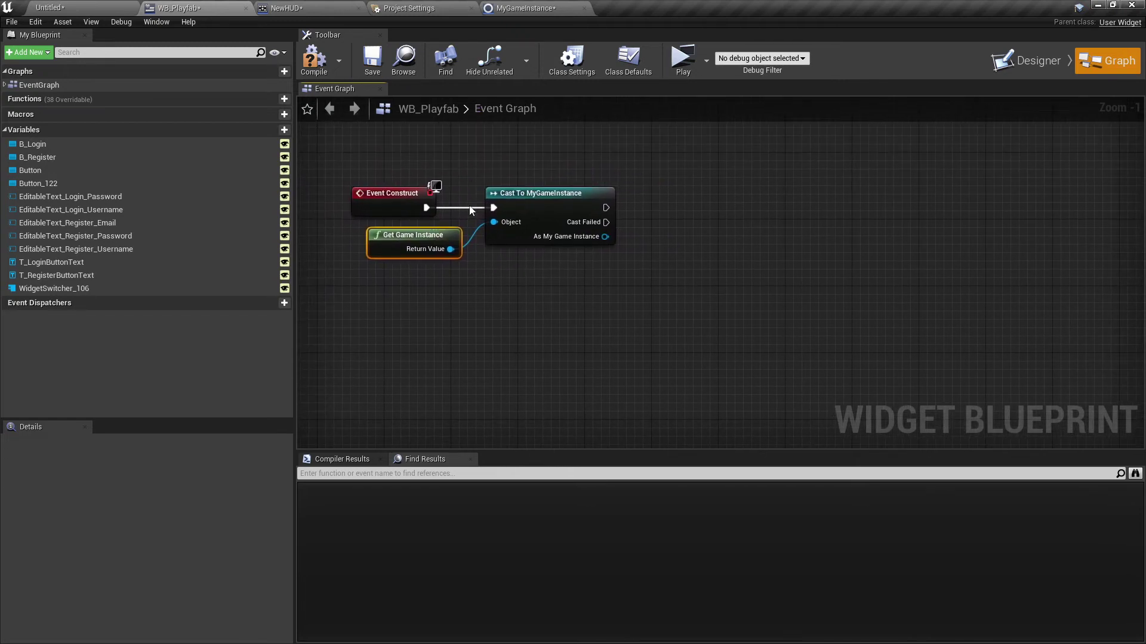
{"action": "left_click_drag", "start_coordinate": [415, 236], "coordinate": [405, 237]}
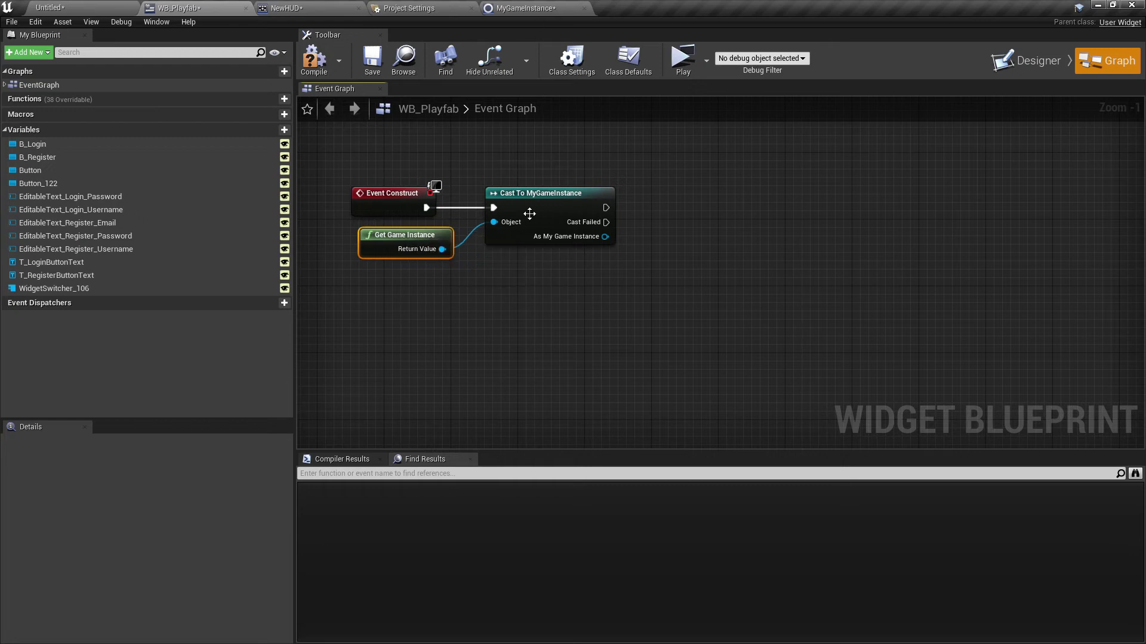
{"action": "left_click_drag", "start_coordinate": [550, 282], "coordinate": [445, 233]}
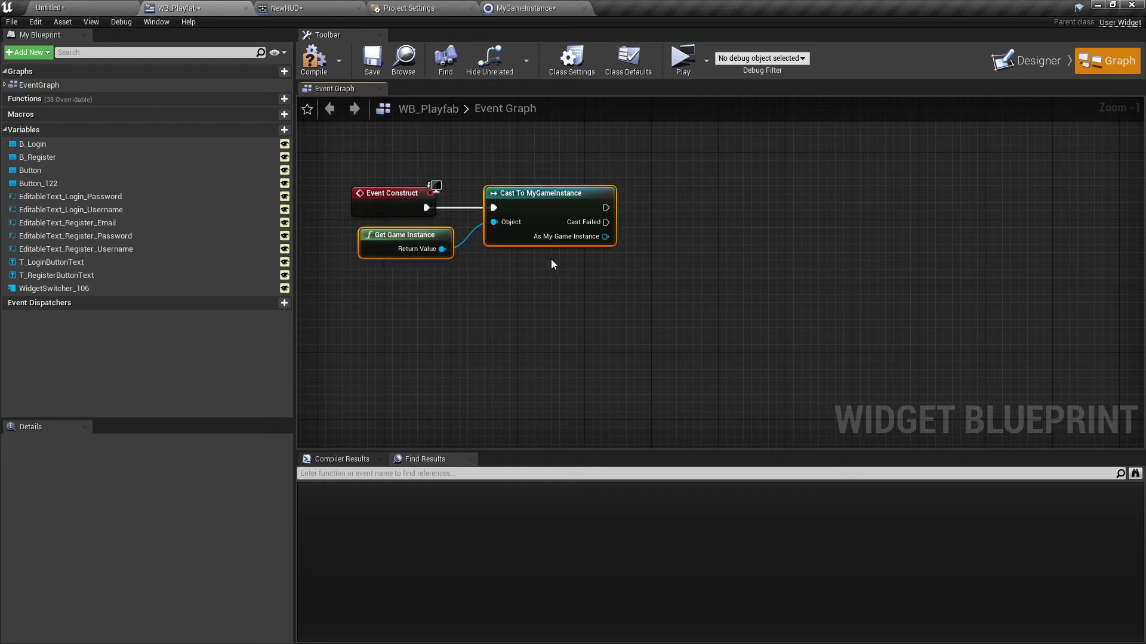
{"action": "mouse_move", "coordinate": [538, 202]}
{"action": "left_mouse_down"}
{"action": "mouse_move", "coordinate": [574, 206]}
{"action": "mouse_move", "coordinate": [548, 209]}
{"action": "left_mouse_up"}
{"action": "right_click_drag", "start_coordinate": [475, 276], "coordinate": [590, 265]}
Promote the cast's As My Game Instance output to a variable named As My Game InstanceRef.
{"action": "left_click_drag", "start_coordinate": [588, 233], "coordinate": [634, 222]}
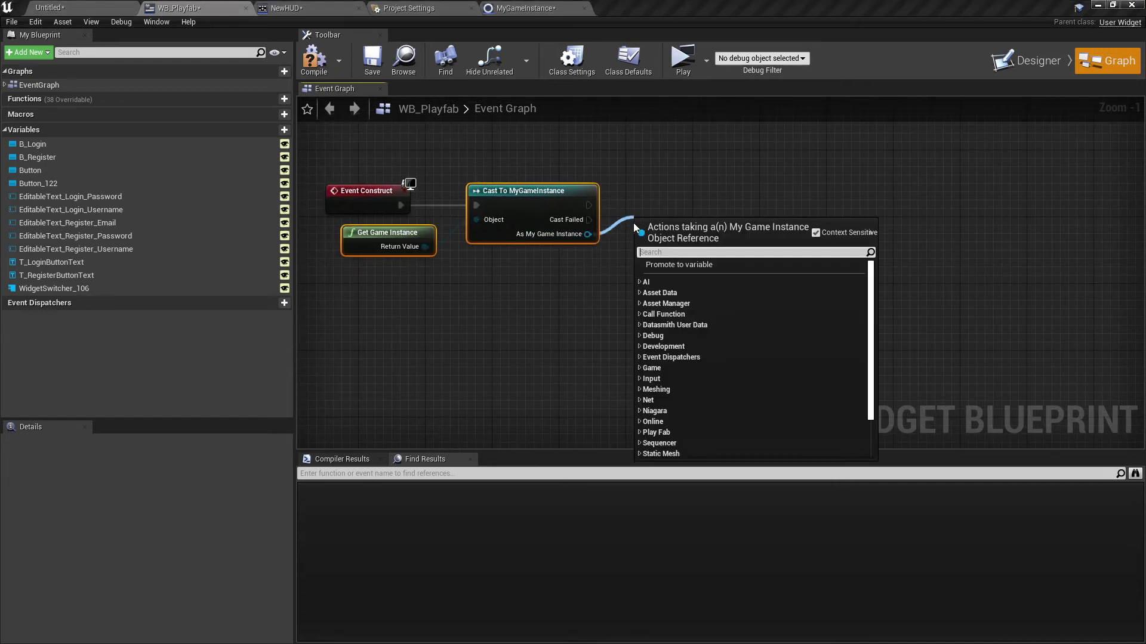
{"action": "left_click", "coordinate": [667, 264]}
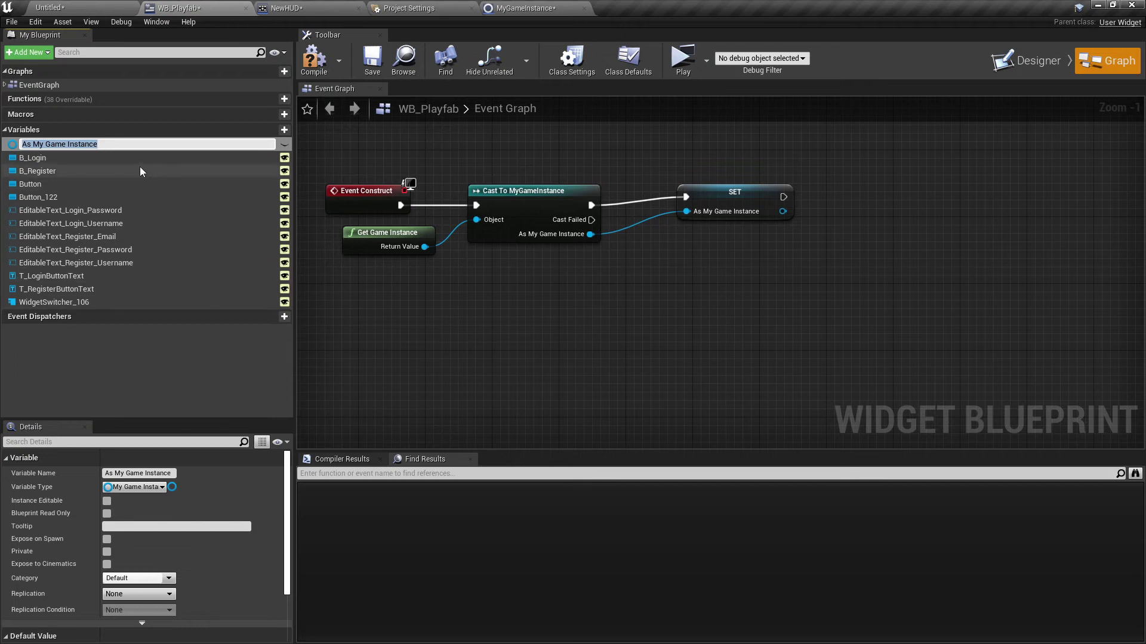
{"action": "left_click", "coordinate": [120, 145]}
{"action": "type", "text": "Ref"}
{"action": "key", "text": "Return"}
{"action": "left_click_drag", "start_coordinate": [728, 202], "coordinate": [660, 210]}
{"action": "right_click_drag", "start_coordinate": [713, 249], "coordinate": [689, 240]}
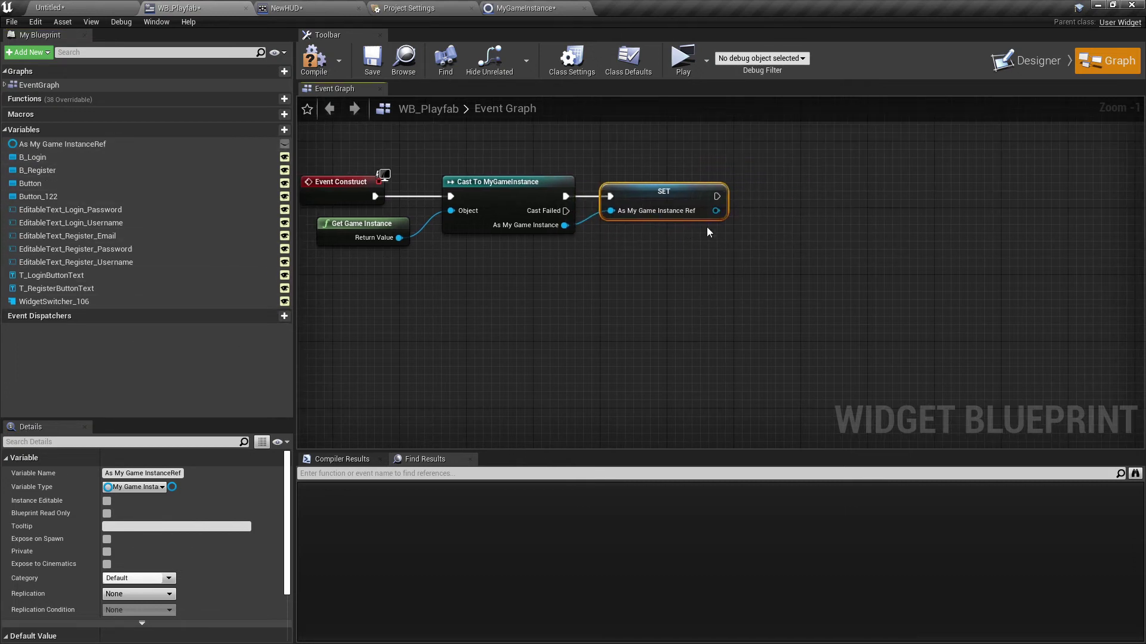
Call Setup after the SET node, passing Self into its UI Ref input.
{"action": "left_click_drag", "start_coordinate": [716, 211], "coordinate": [761, 225]}
{"action": "type", "text": "setup"}
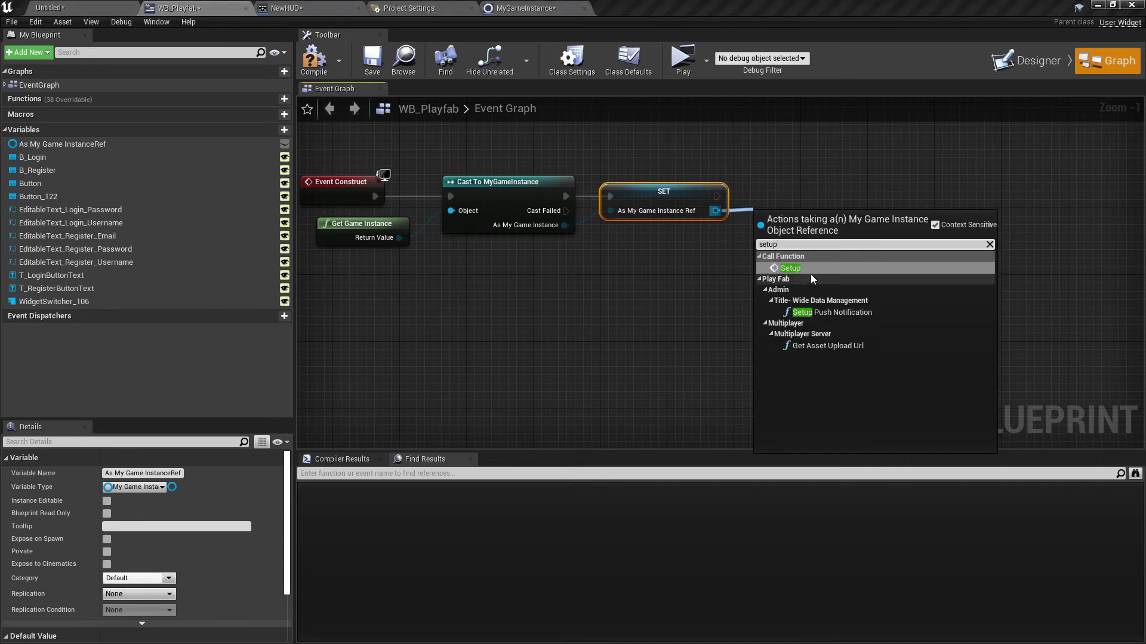
{"action": "key", "text": "Return"}
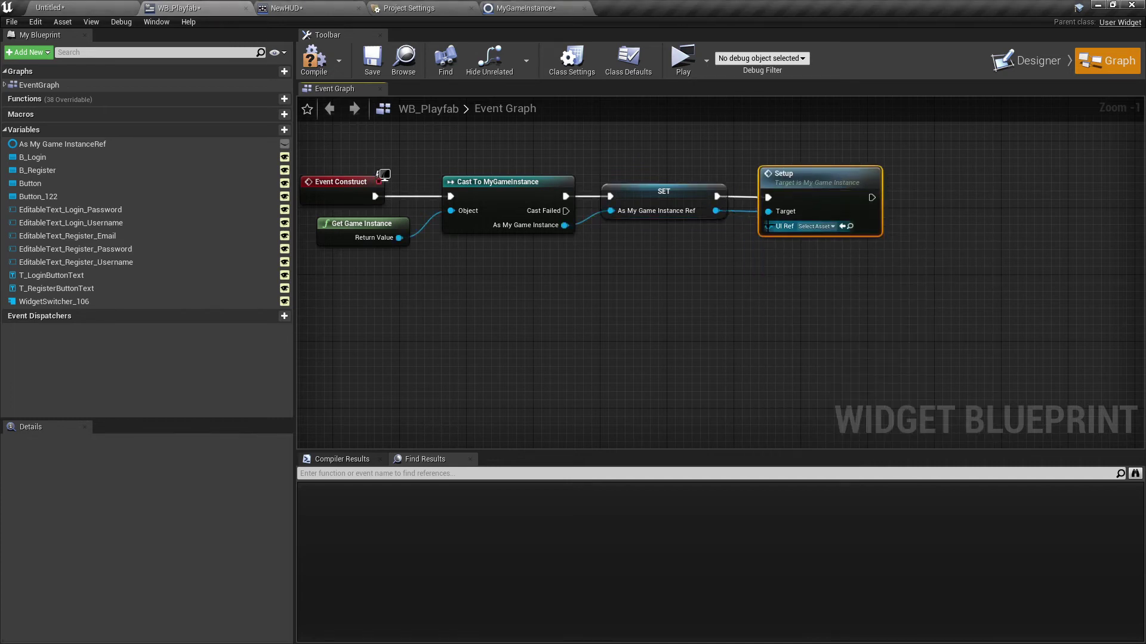
{"action": "left_click_drag", "start_coordinate": [785, 230], "coordinate": [744, 255]}
{"action": "type", "text": "self"}
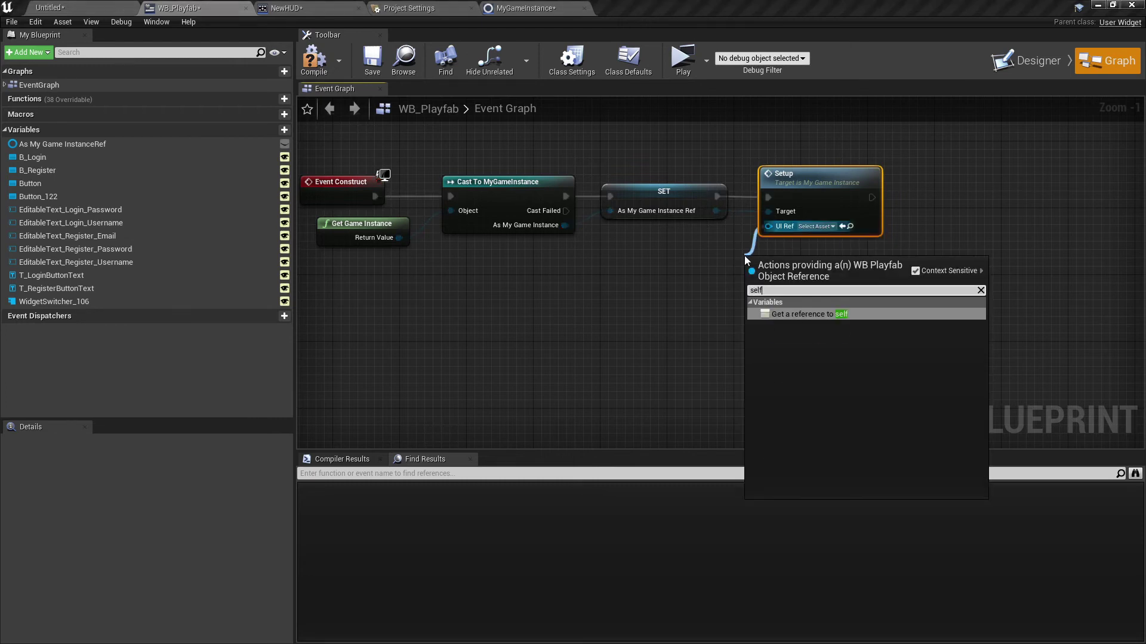
{"action": "left_click", "coordinate": [796, 314]}
{"action": "left_click", "coordinate": [1027, 61]}
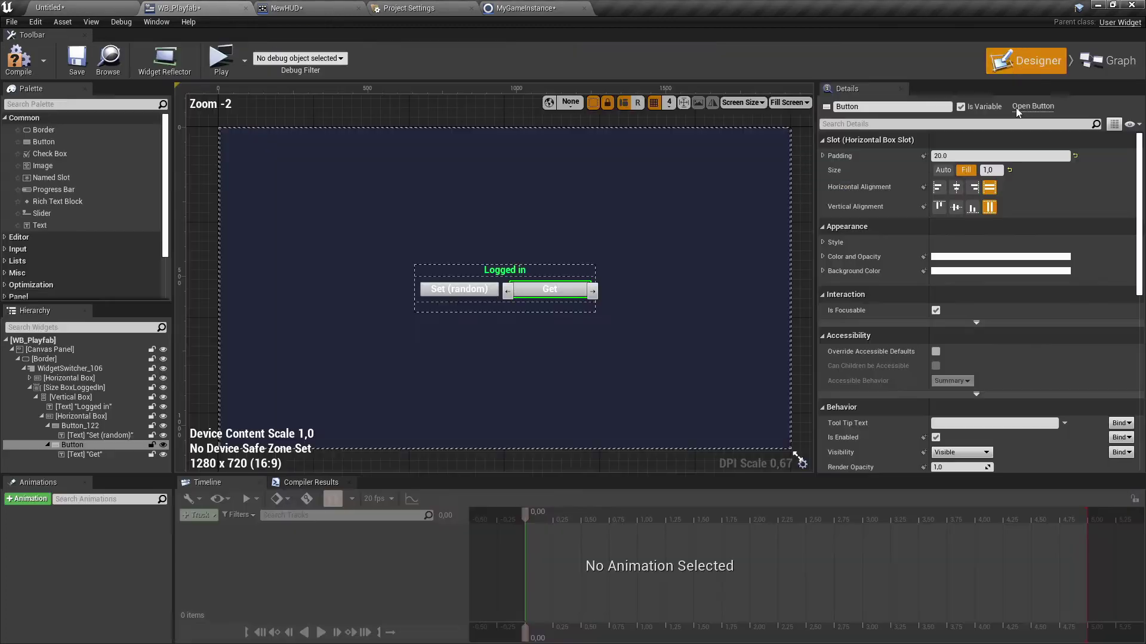
{"action": "left_click", "coordinate": [1102, 66]}
{"action": "left_click_drag", "start_coordinate": [684, 254], "coordinate": [674, 245]}
{"action": "left_click", "coordinate": [756, 293]}
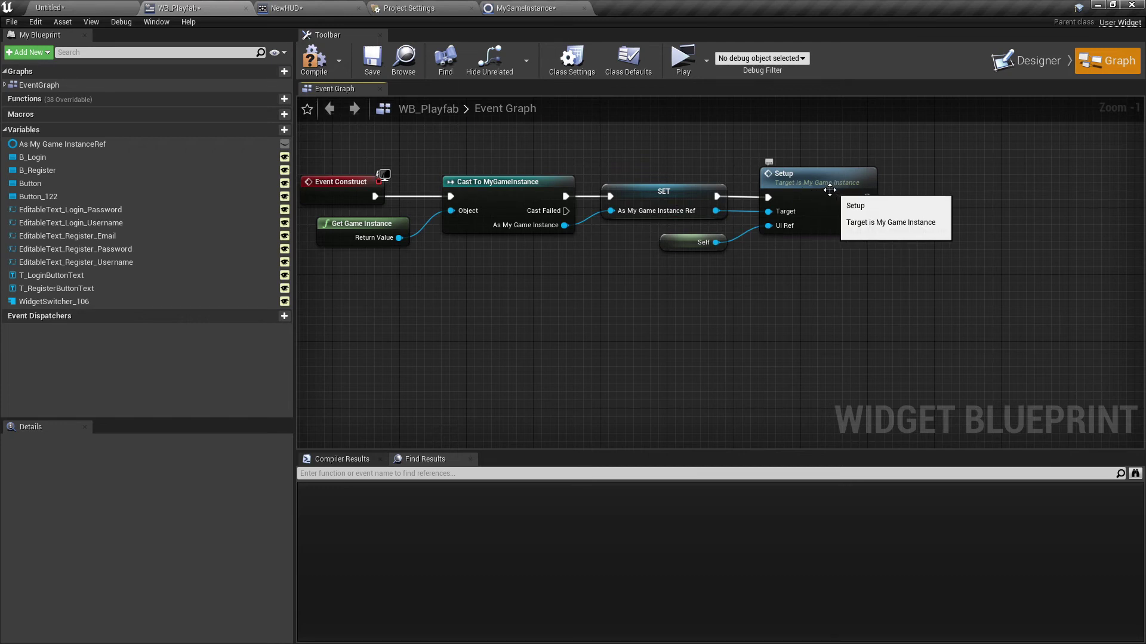
Jump to the Setup event in MyGameInstance and shift the SET node slightly right.
{"action": "double_click", "coordinate": [772, 182]}
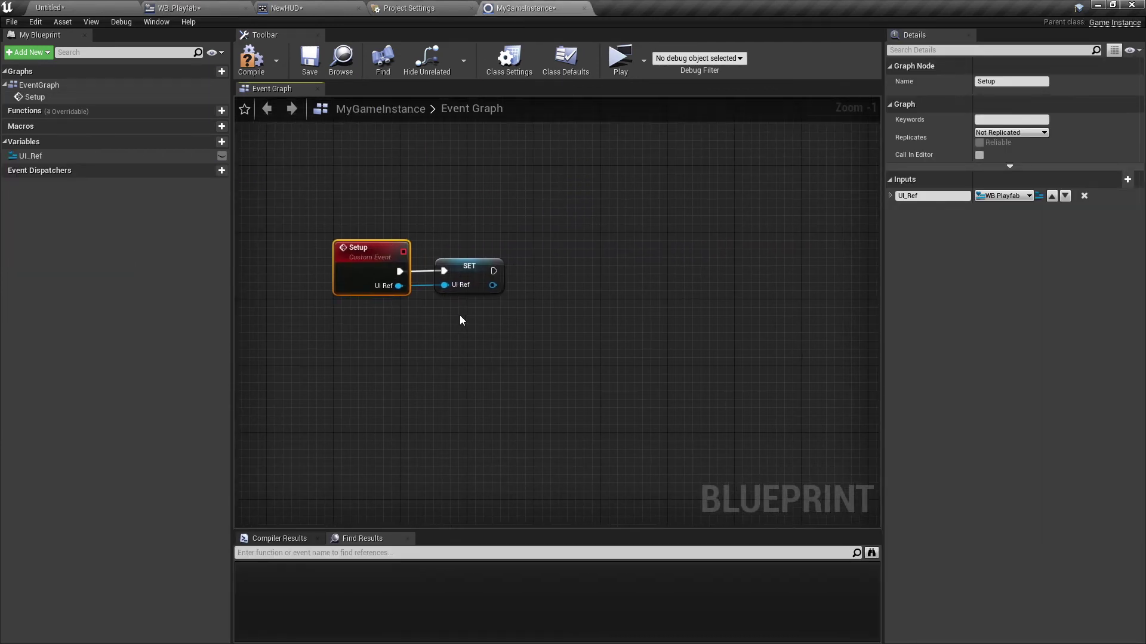
{"action": "left_click_drag", "start_coordinate": [327, 211], "coordinate": [511, 324]}
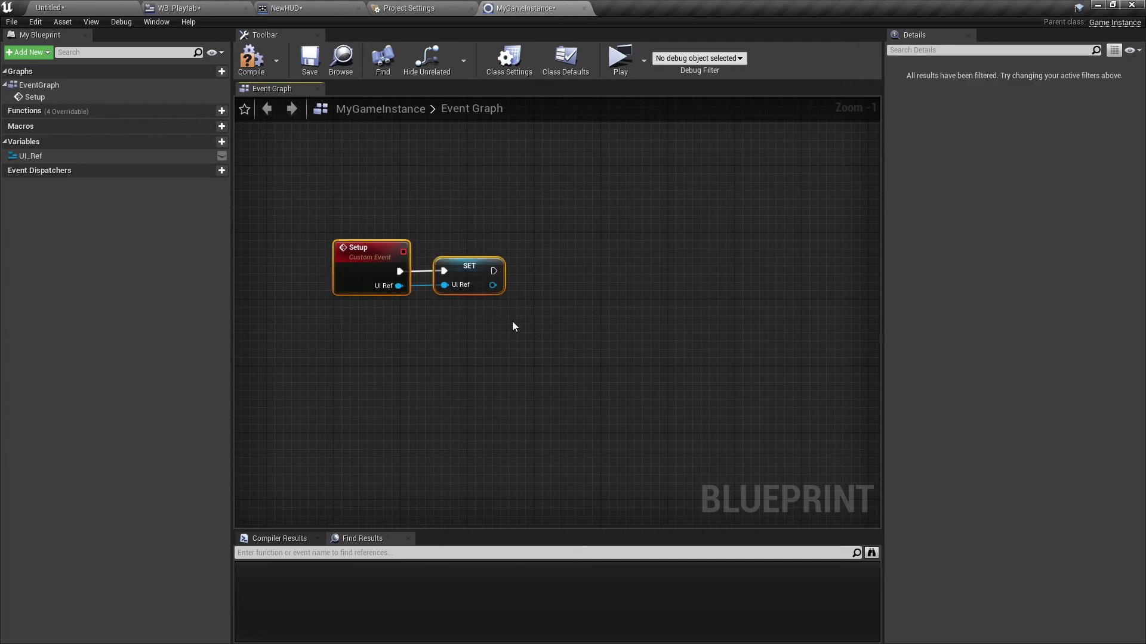
{"action": "left_click", "coordinate": [455, 278]}
{"action": "left_click_drag", "start_coordinate": [455, 278], "coordinate": [463, 279]}
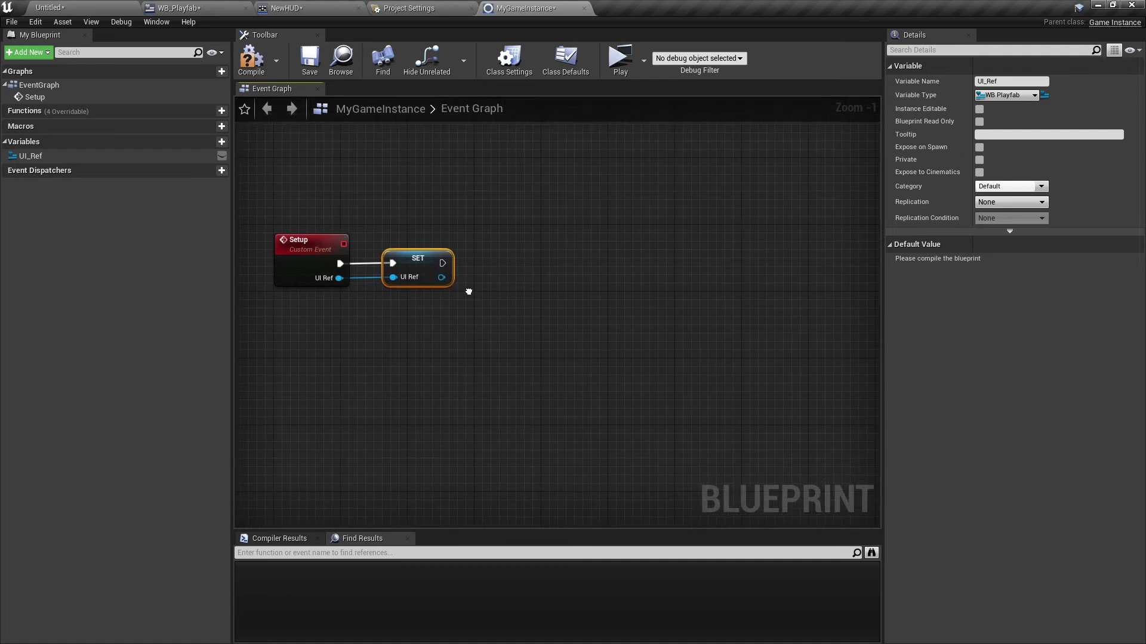
{"action": "left_click", "coordinate": [428, 297]}
{"action": "right_click_drag", "start_coordinate": [499, 284], "coordinate": [506, 284]}
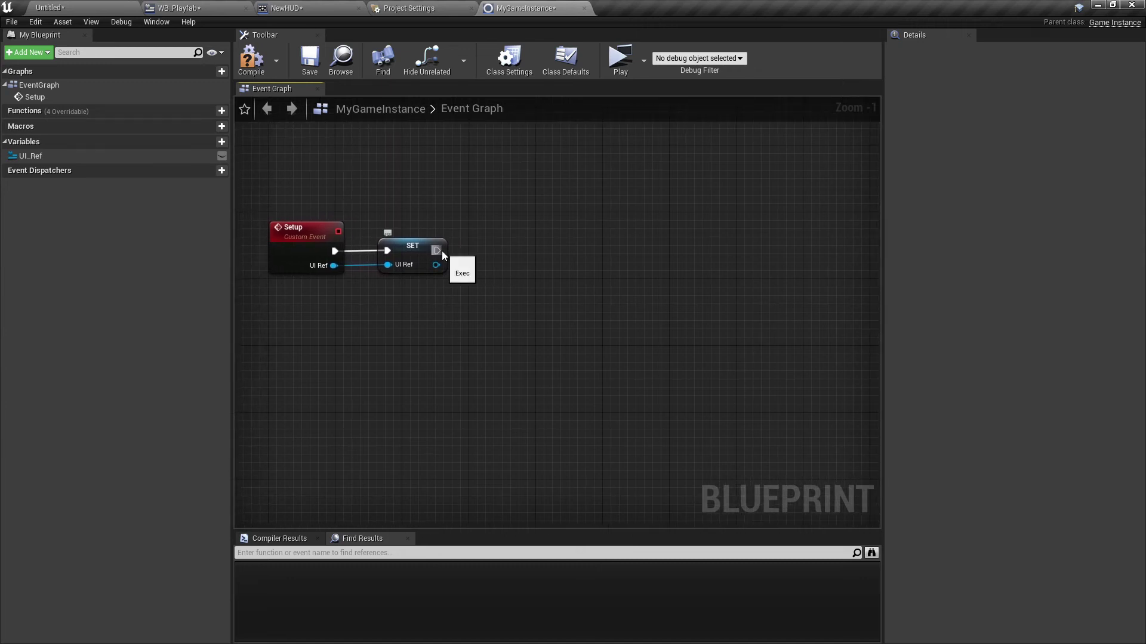
Add a Set Play Fab Settings node that runs after SET.
{"action": "right_click", "coordinate": [483, 249]}
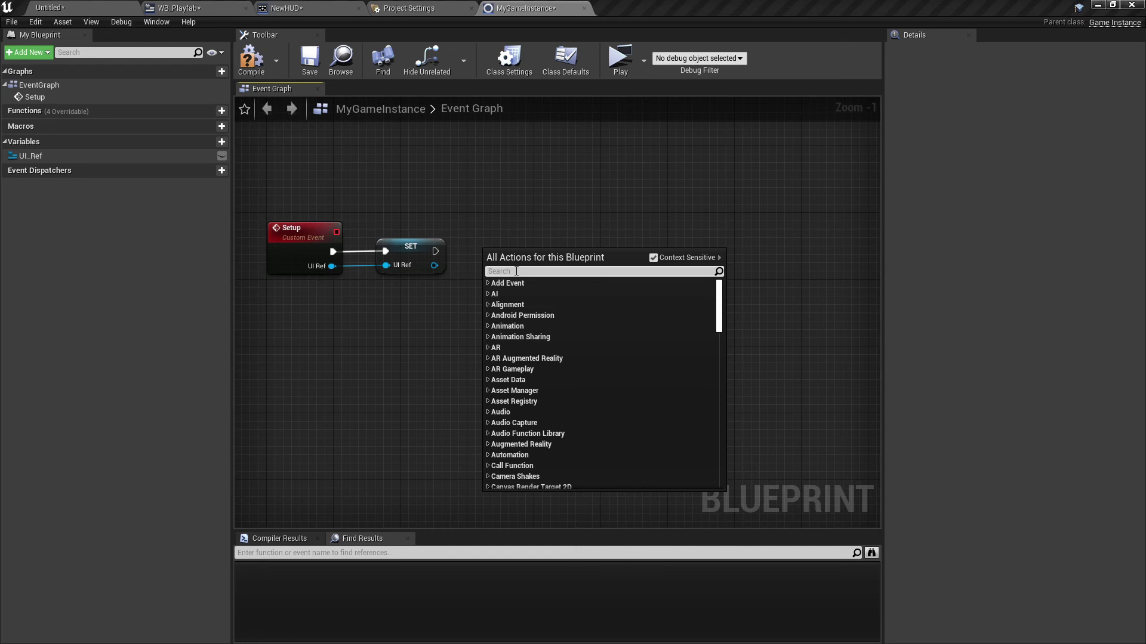
{"action": "type", "text": "set"}
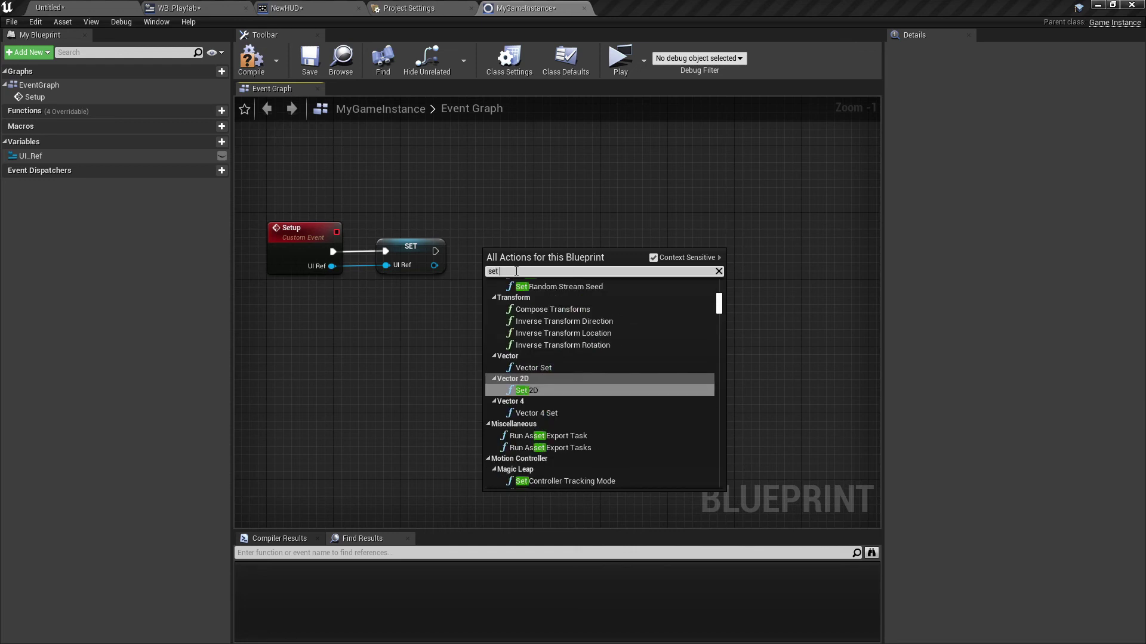
{"action": "type", "text": " play "}
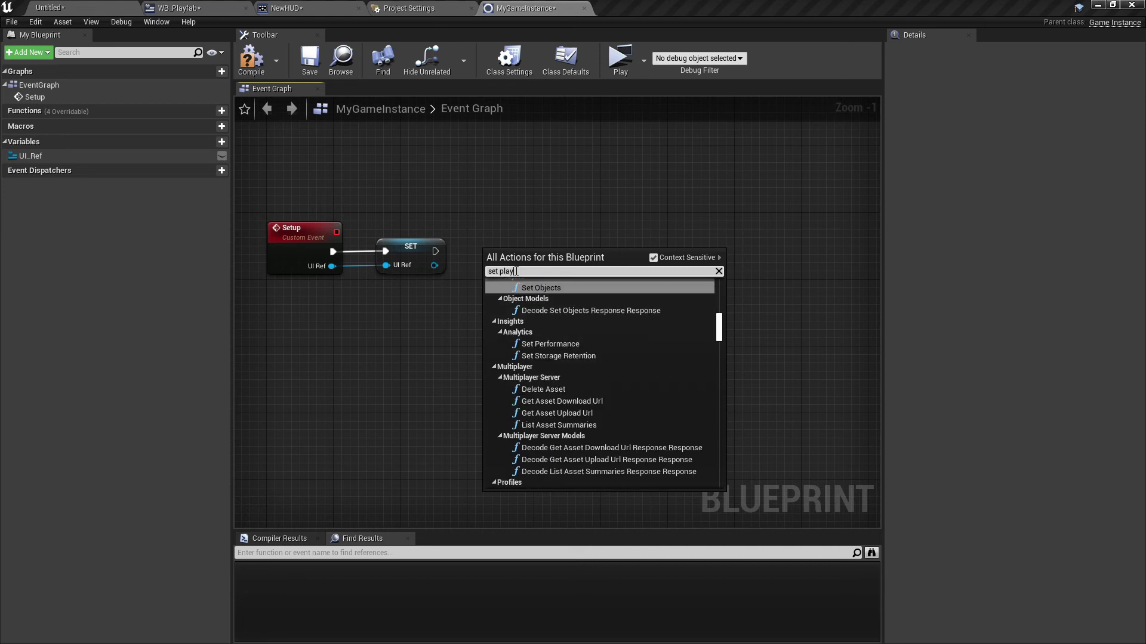
{"action": "type", "text": "fab sett"}
{"action": "key", "text": "Return"}
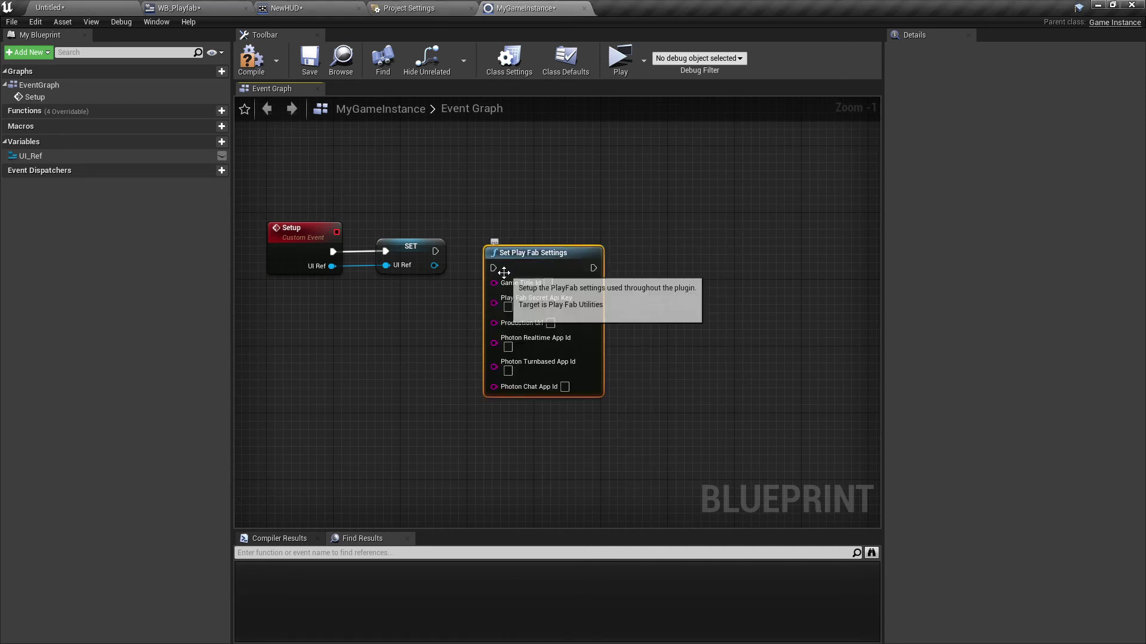
{"action": "left_click_drag", "start_coordinate": [435, 251], "coordinate": [553, 240]}
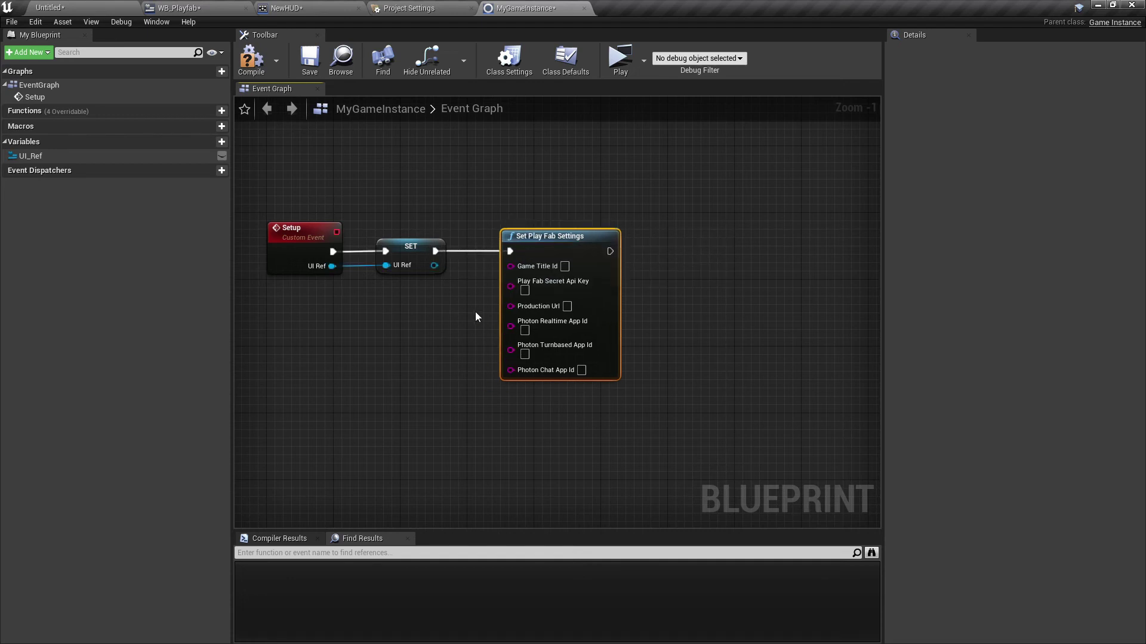
{"action": "scroll", "coordinate": [469, 312], "scroll_direction": "up", "scroll_amount": 3}
{"action": "right_click_drag", "start_coordinate": [467, 313], "coordinate": [420, 286]}
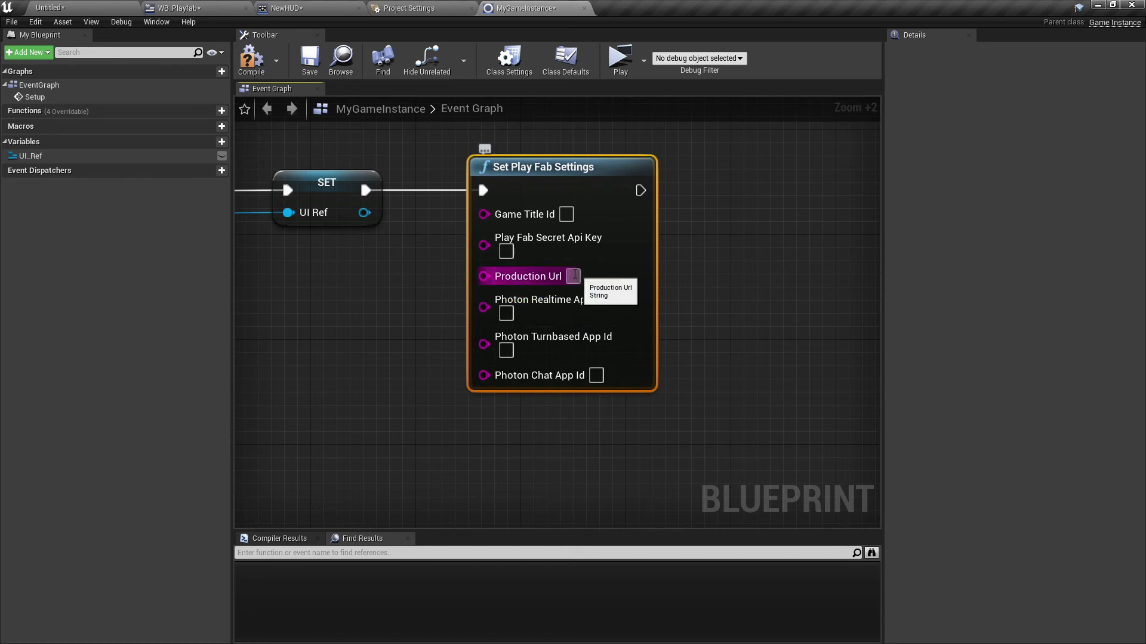
Enter .playfabapi.com as the node's Production Url.
{"action": "scroll", "coordinate": [564, 284], "scroll_direction": "up", "scroll_amount": 5}
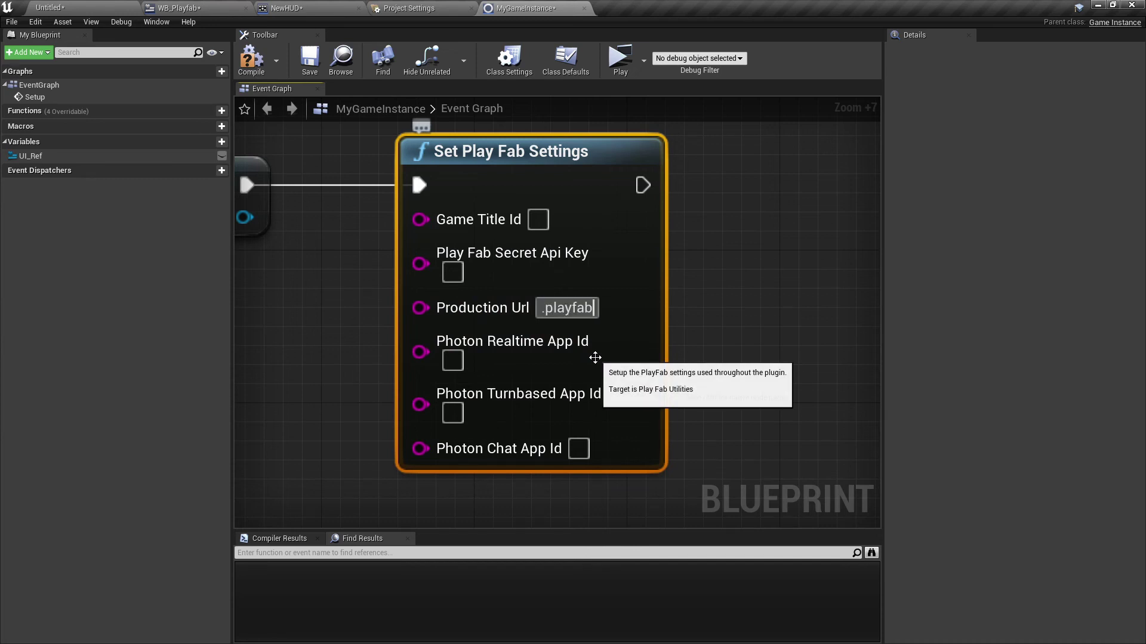
{"action": "type", "text": "api"}
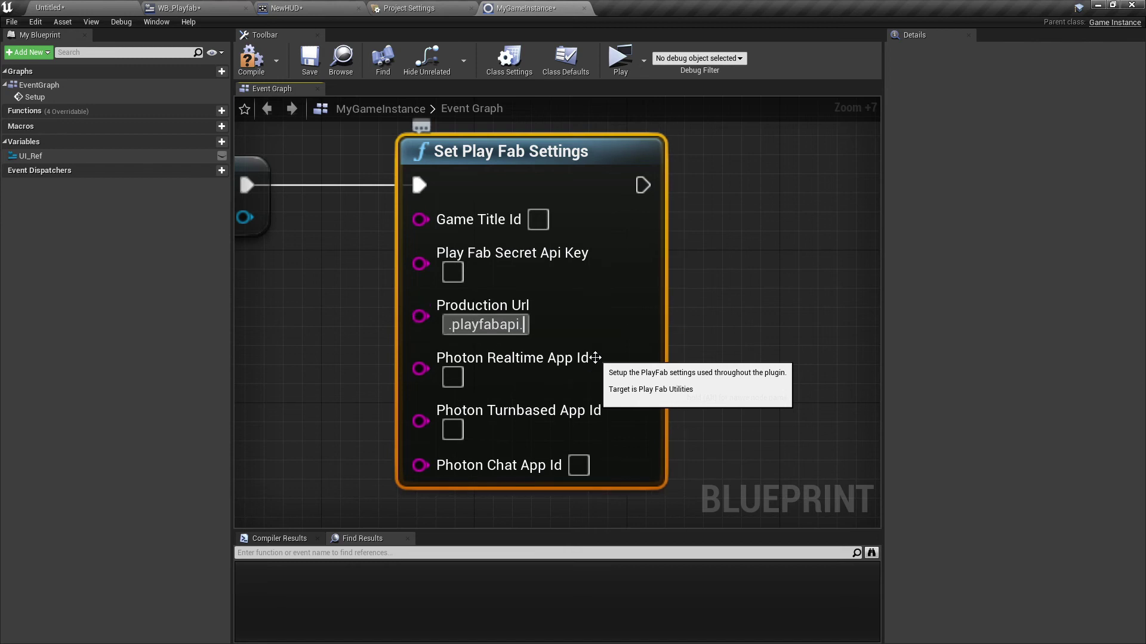
{"action": "type", "text": ".com"}
{"action": "key", "text": "Return"}
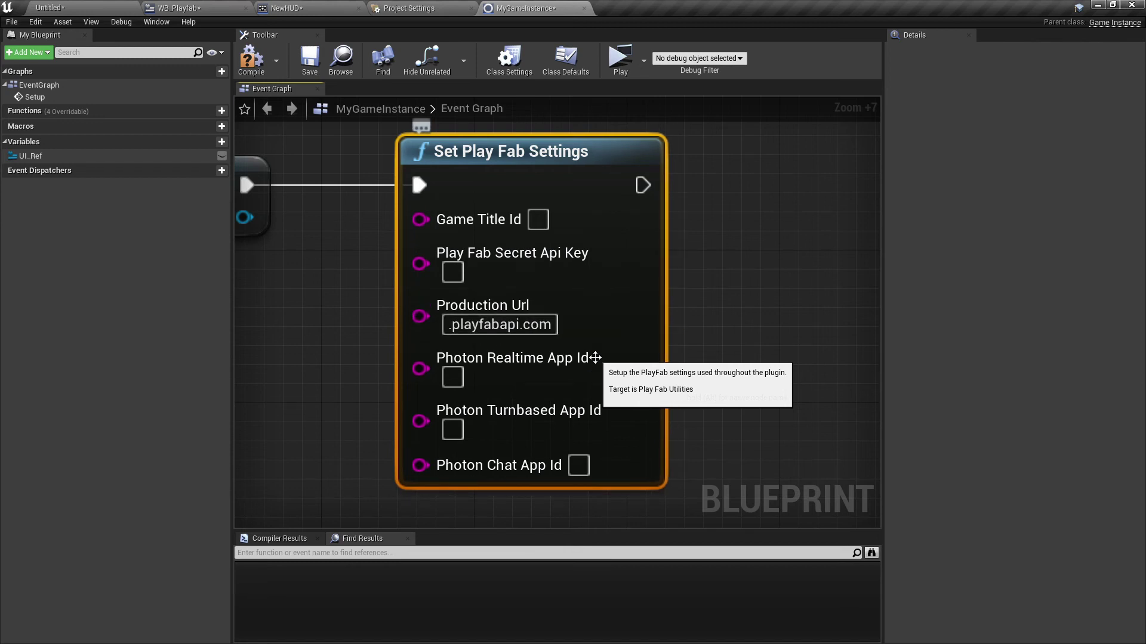
{"action": "left_click", "coordinate": [337, 296]}
{"action": "scroll", "coordinate": [337, 297], "scroll_direction": "down", "scroll_amount": 4}
{"action": "right_click_drag", "start_coordinate": [337, 296], "coordinate": [417, 325]}
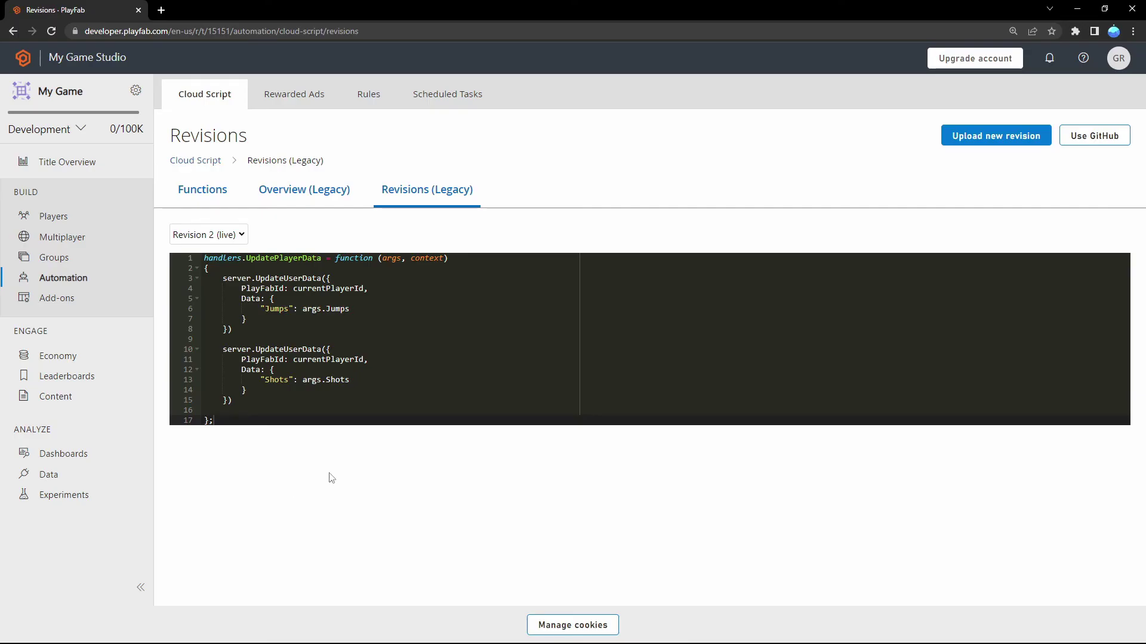
Go back to PlayFab's My Studios and Titles page listing the My Game title.
{"action": "left_click", "coordinate": [23, 58]}
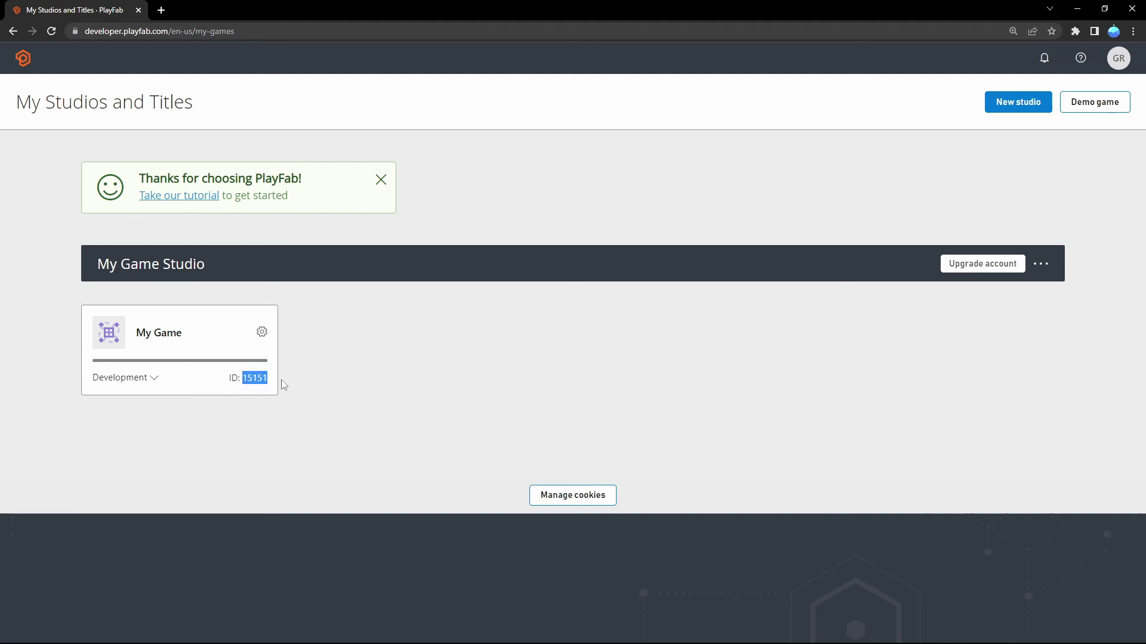
Paste 15151 into Set Play Fab Settings' Game Title Id.
{"action": "key", "text": "alt+Tab"}
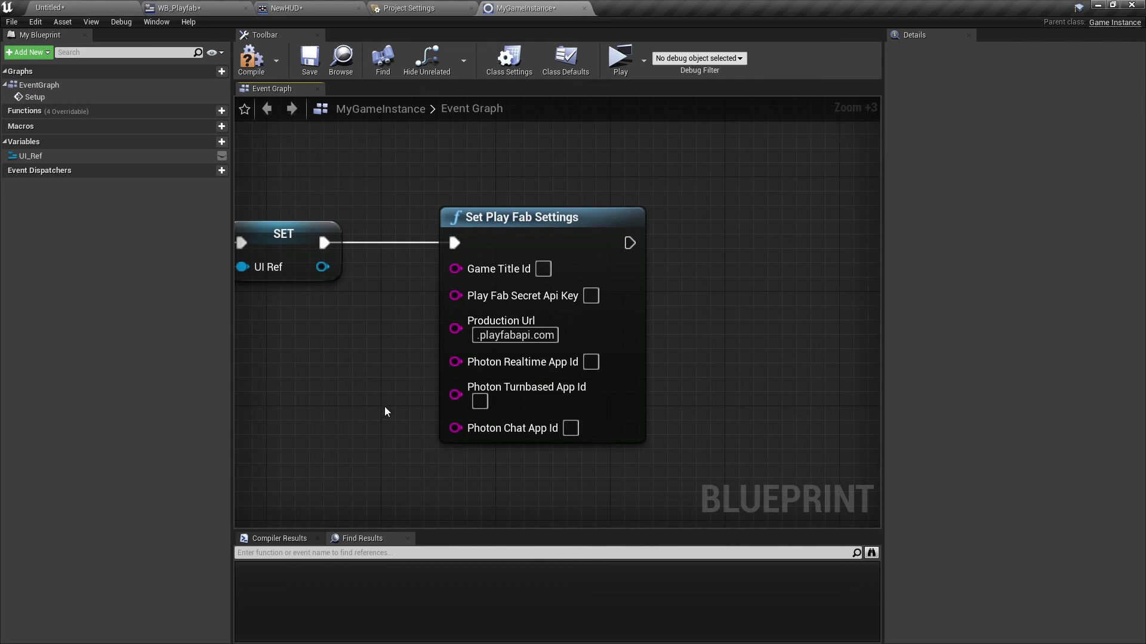
{"action": "right_click_drag", "start_coordinate": [356, 363], "coordinate": [415, 365]}
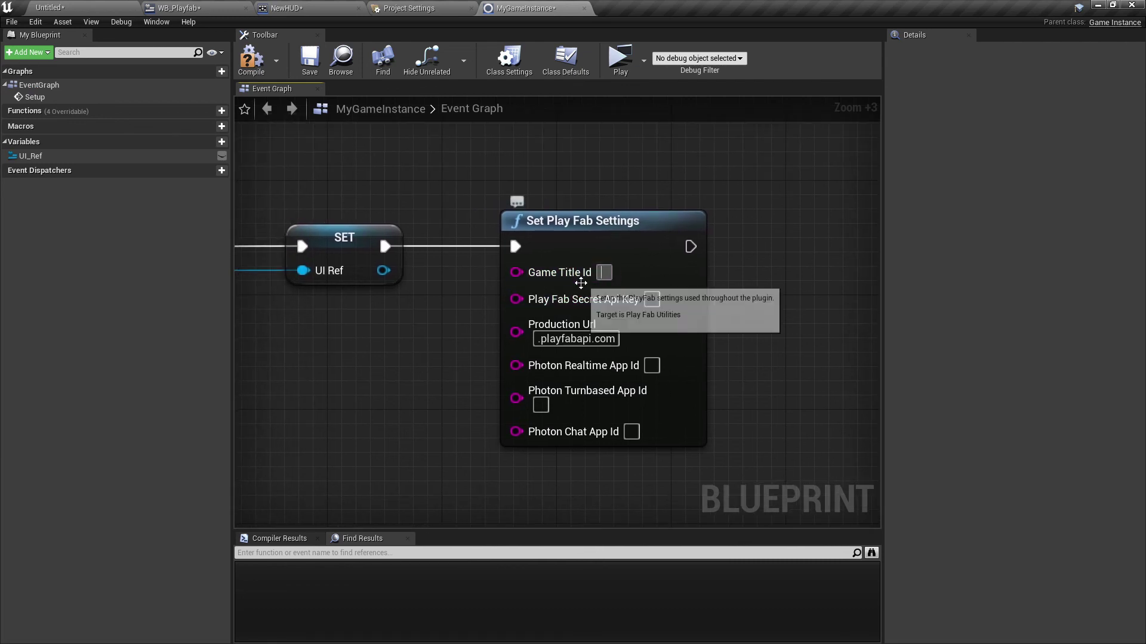
{"action": "type", "text": "15151"}
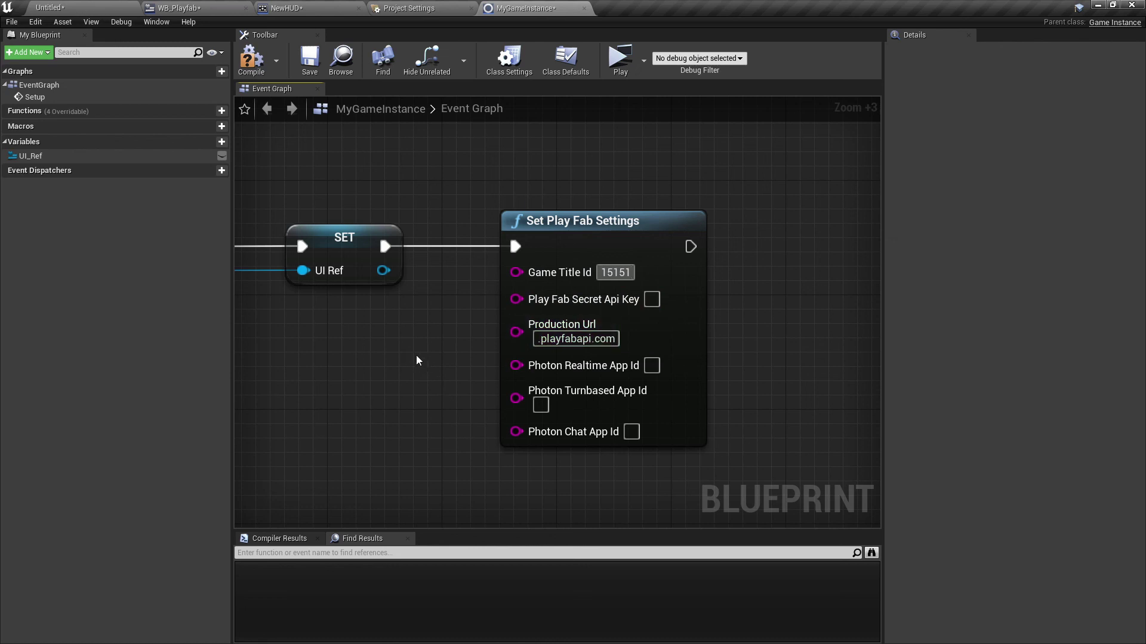
{"action": "scroll", "coordinate": [417, 355], "scroll_direction": "down", "scroll_amount": 4}
Save MyGameInstance and WB_Playfab, and compile and save NewHUD.
{"action": "left_click", "coordinate": [308, 59]}
{"action": "left_click", "coordinate": [222, 9]}
{"action": "left_click", "coordinate": [311, 60]}
{"action": "left_click", "coordinate": [319, 9]}
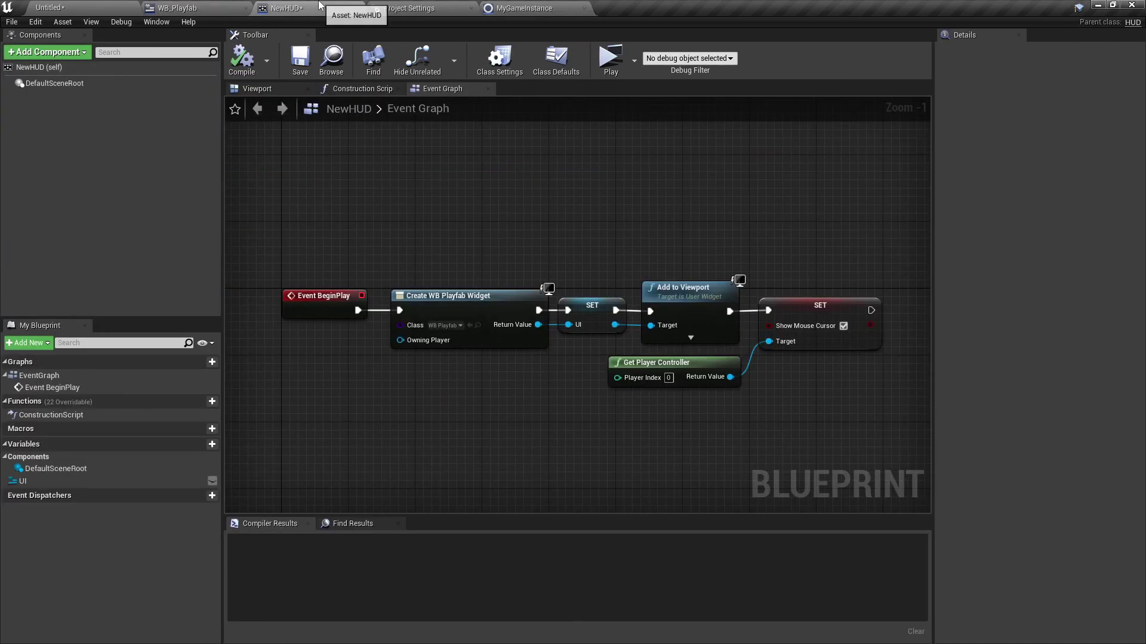
{"action": "left_click", "coordinate": [242, 59]}
{"action": "left_click", "coordinate": [300, 60]}
{"action": "left_click", "coordinate": [524, 8]}
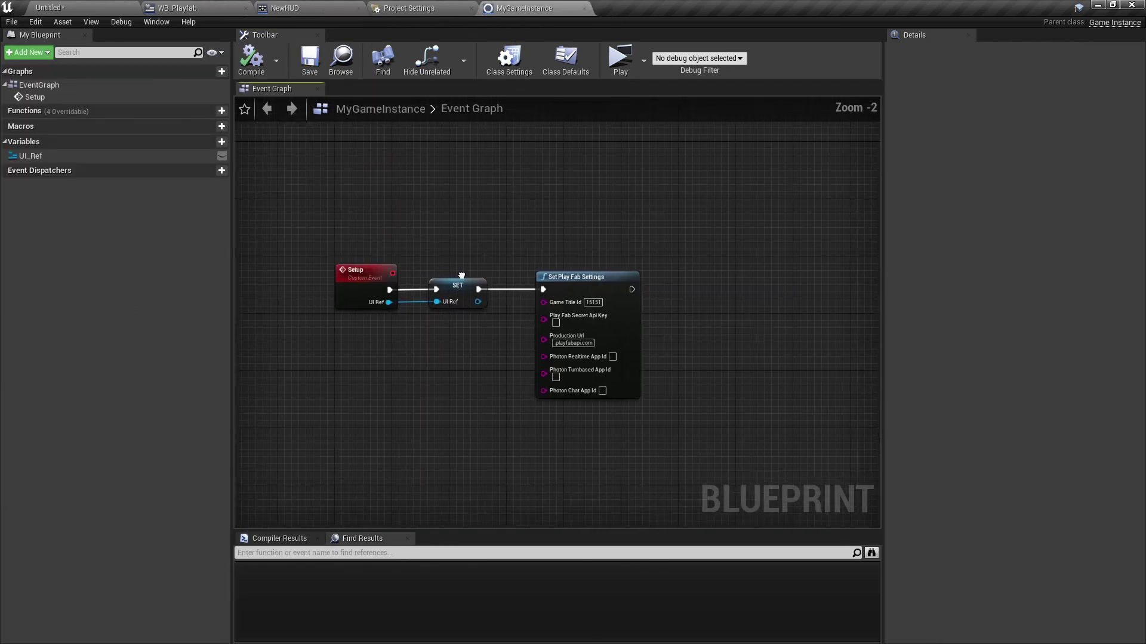
{"action": "scroll", "coordinate": [470, 273], "scroll_direction": "up", "scroll_amount": 2}
Launch the game preview, try the Login button, and move the preview window aside.
{"action": "left_click", "coordinate": [621, 59]}
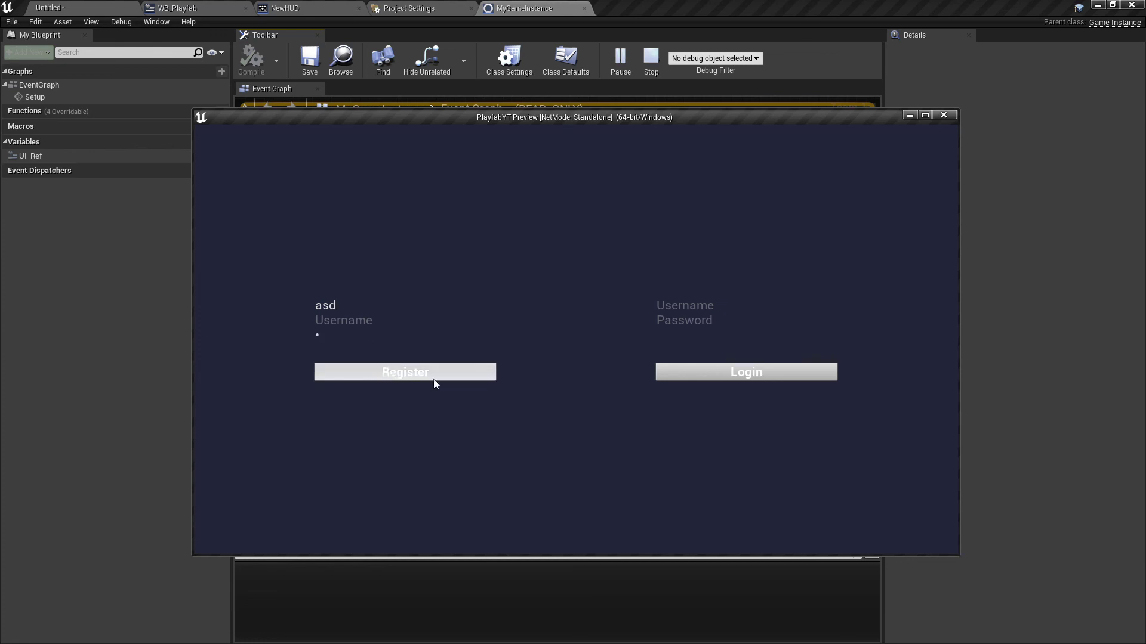
{"action": "left_click", "coordinate": [672, 317]}
{"action": "left_click", "coordinate": [691, 370]}
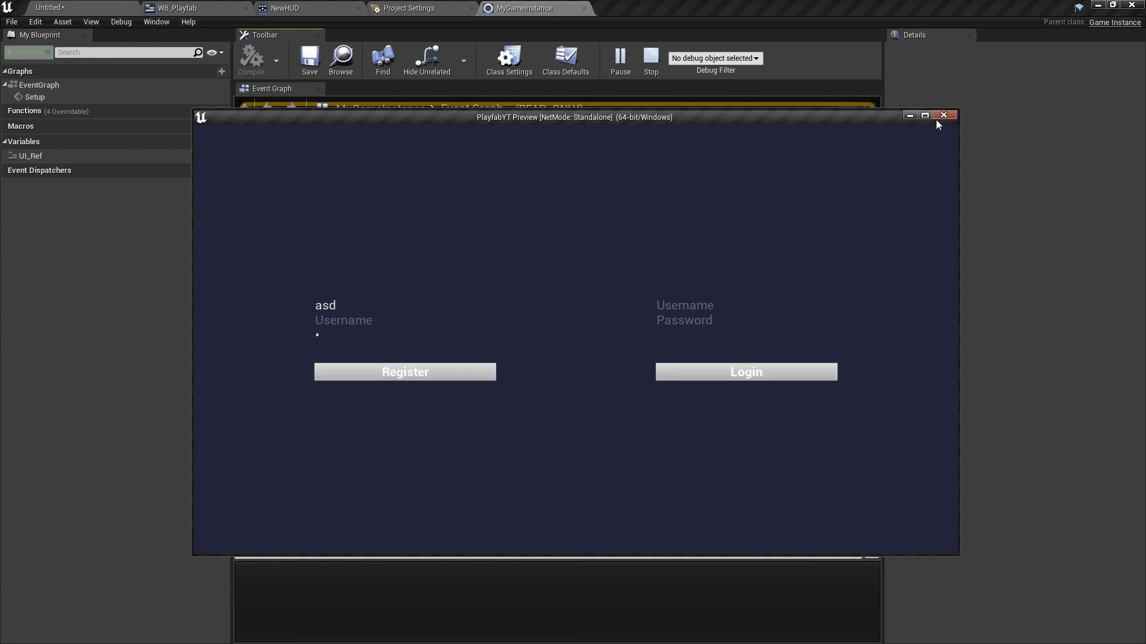
{"action": "left_click_drag", "start_coordinate": [852, 126], "coordinate": [814, 154]}
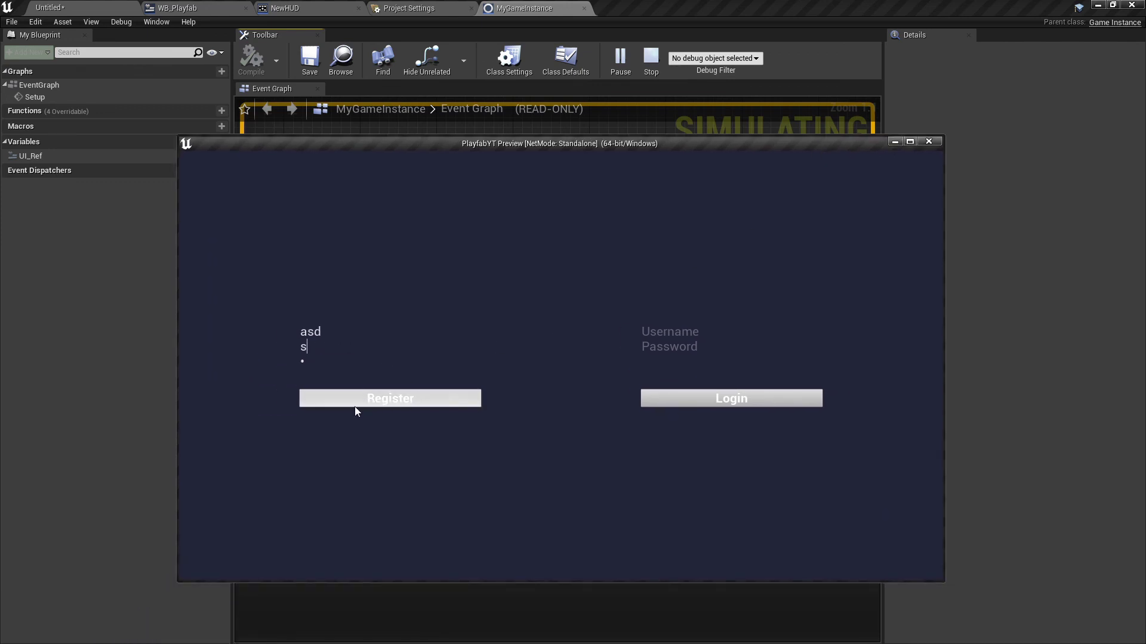